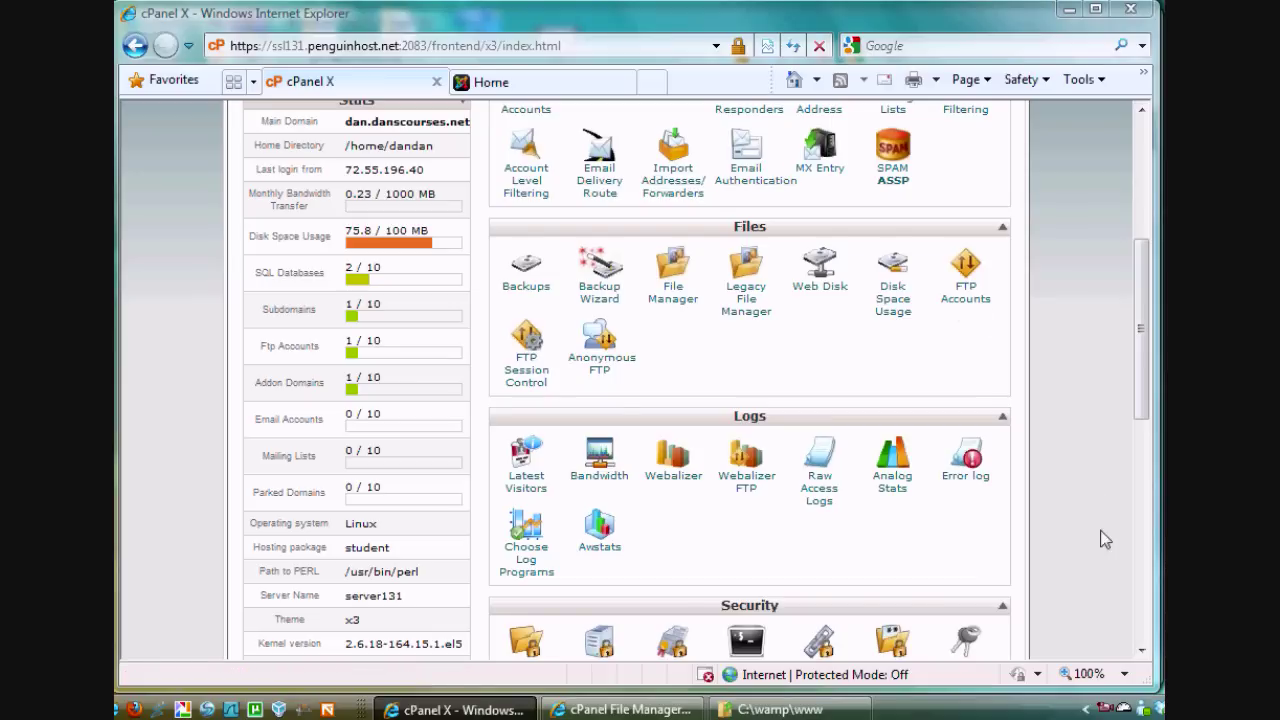
Show the WampServer MySQL submenu, then switch to the local test2 site tab
left_click(1123, 708)
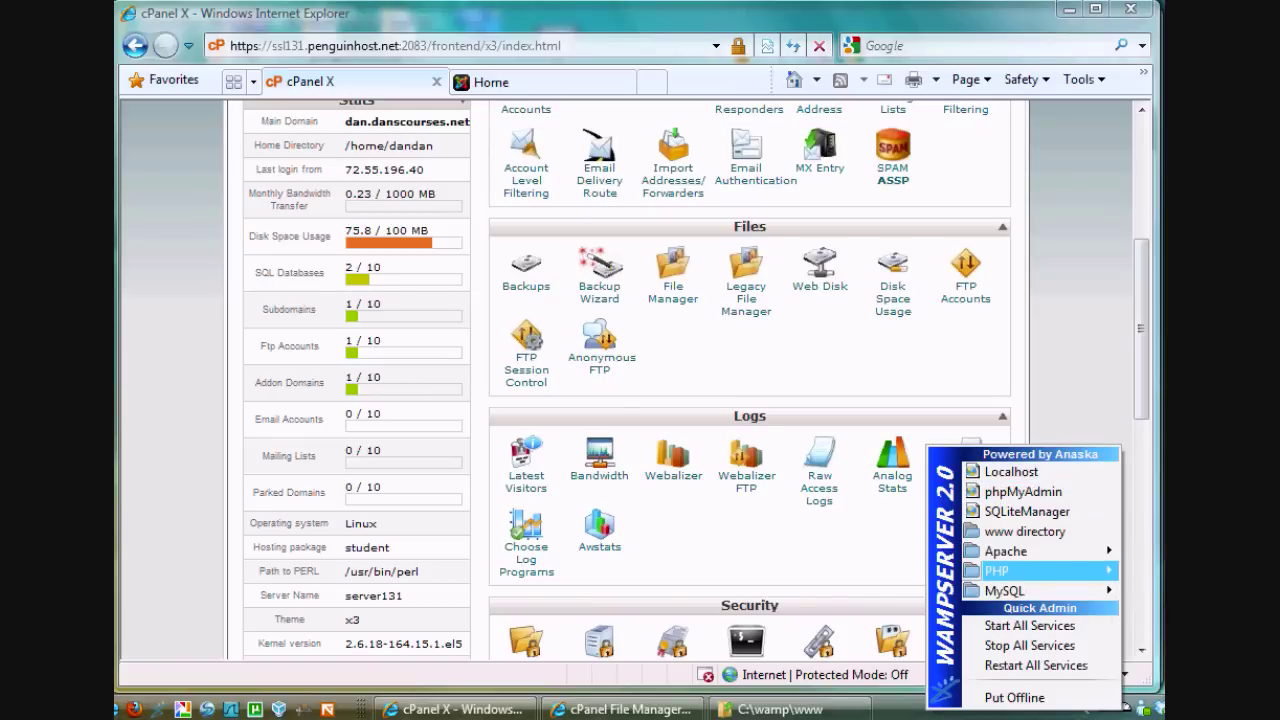
mouse_move(1004, 590)
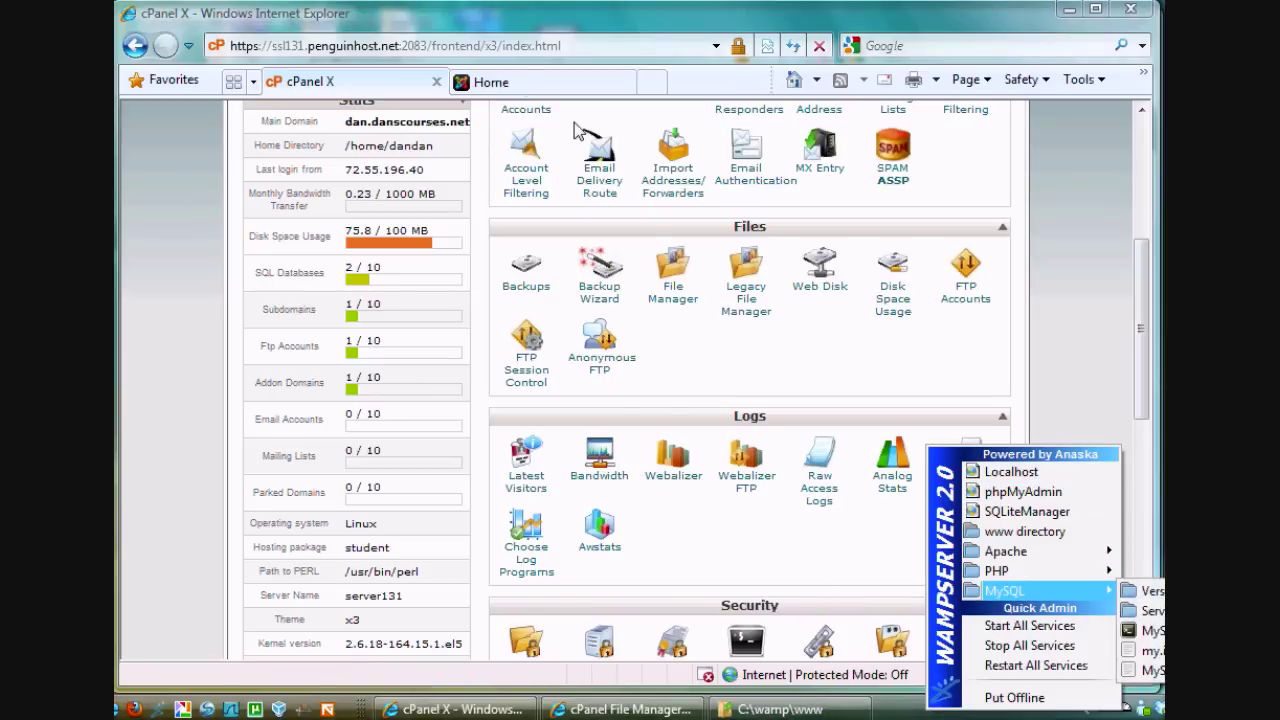
left_click(530, 84)
left_click(375, 43)
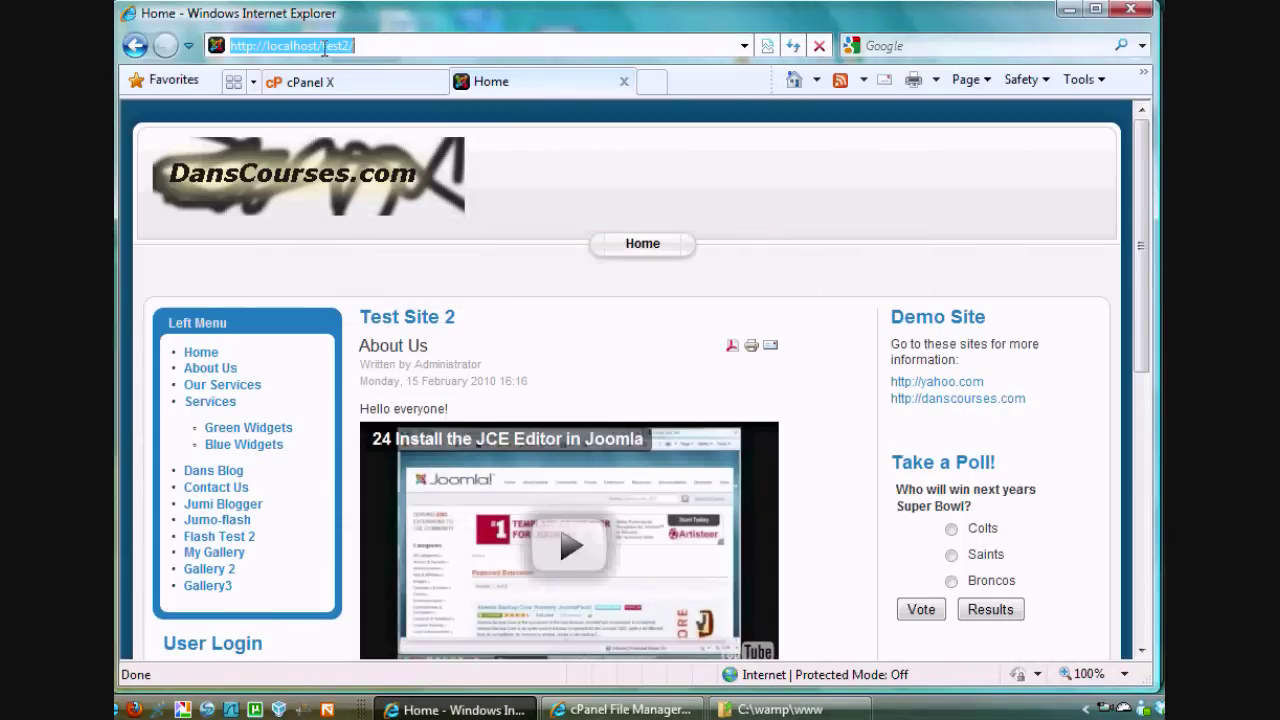
left_click(357, 45)
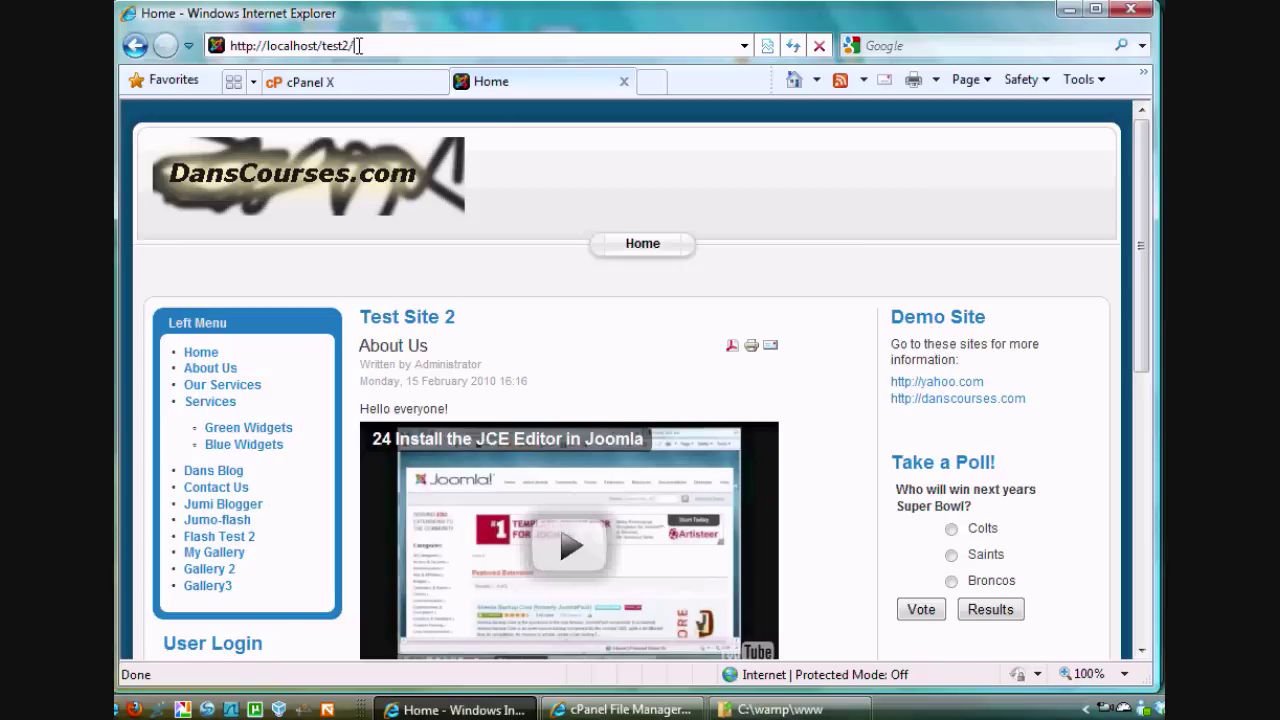
key("Return")
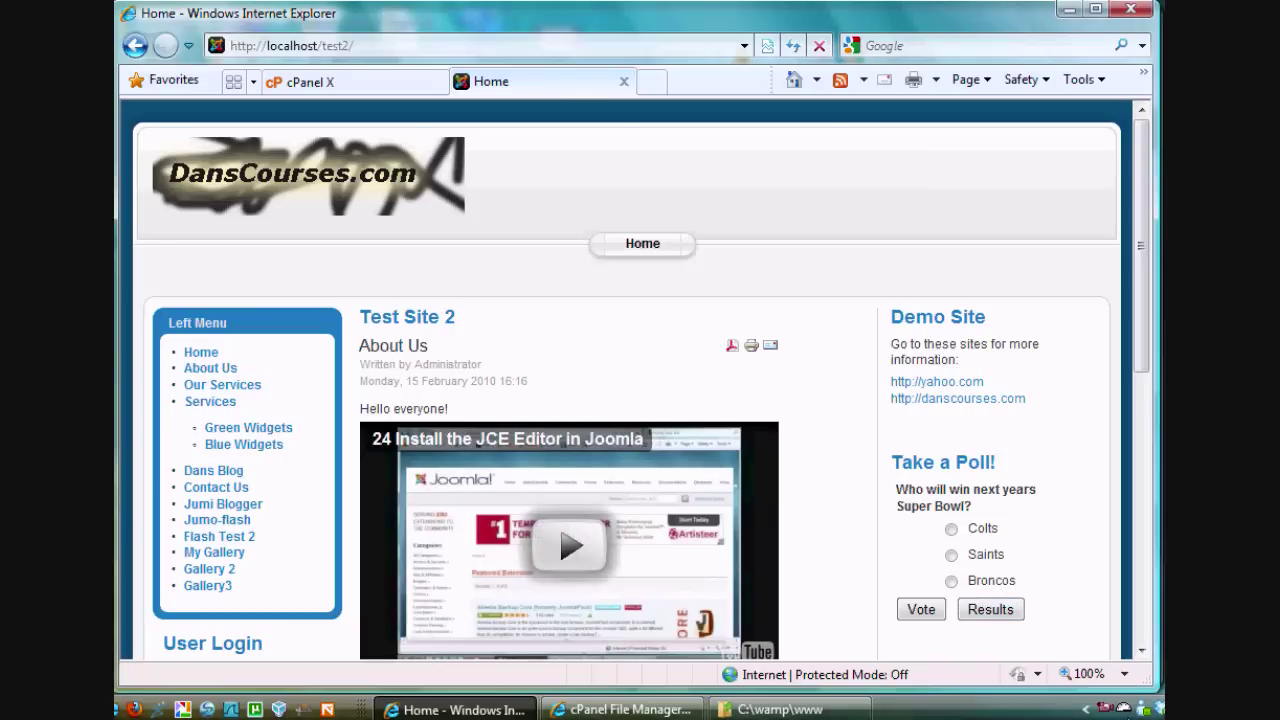
left_click(1123, 707)
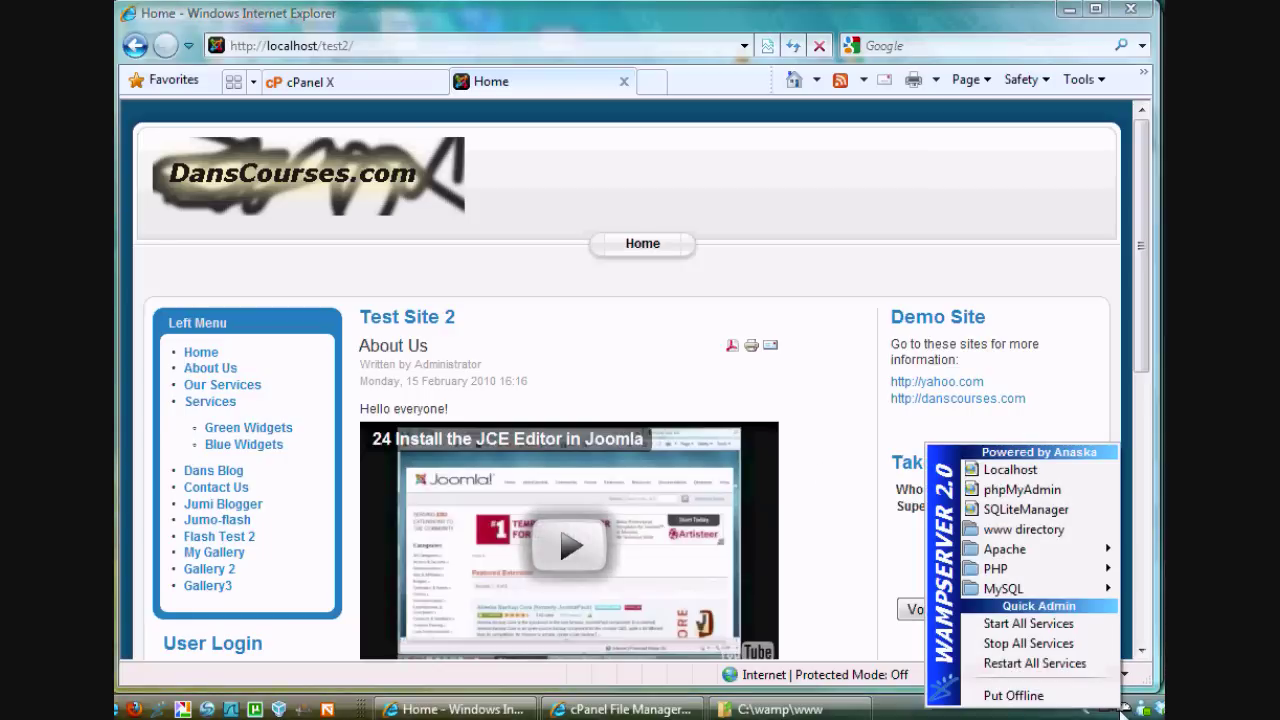
Permanently delete administrator.zip from the C:\wamp\www\test2 folder
left_click(1007, 532)
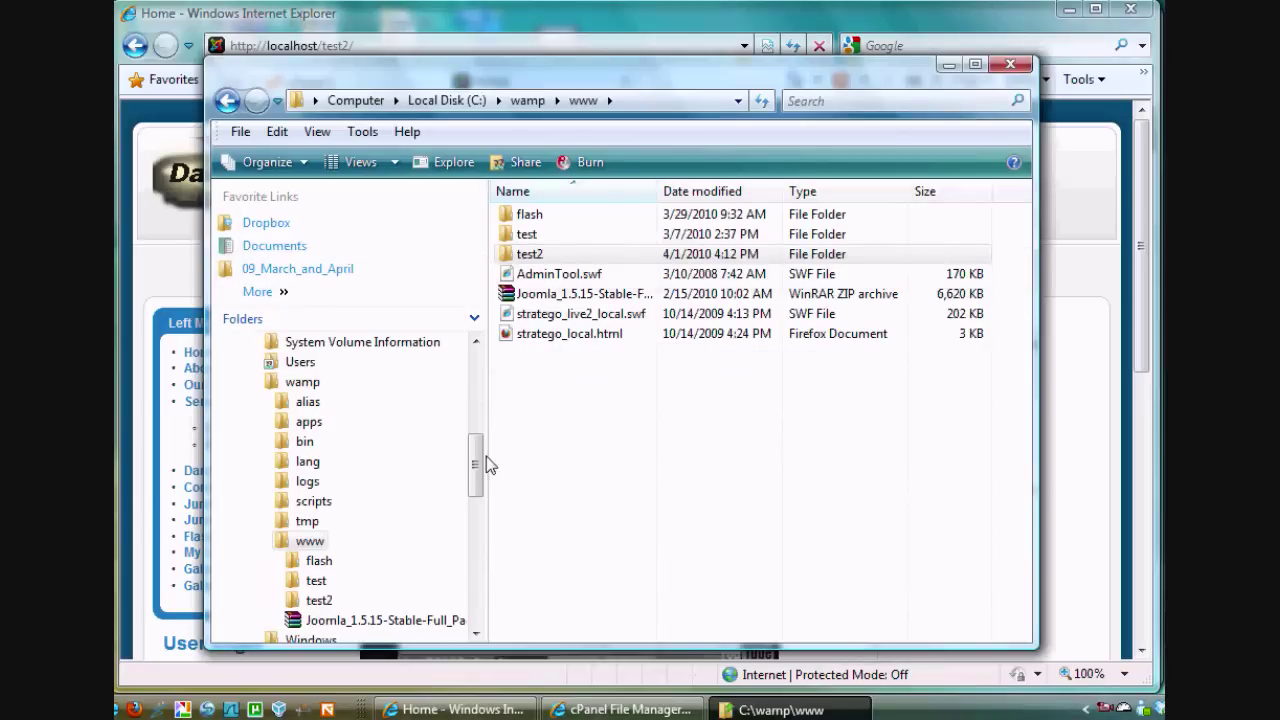
double_click(512, 256)
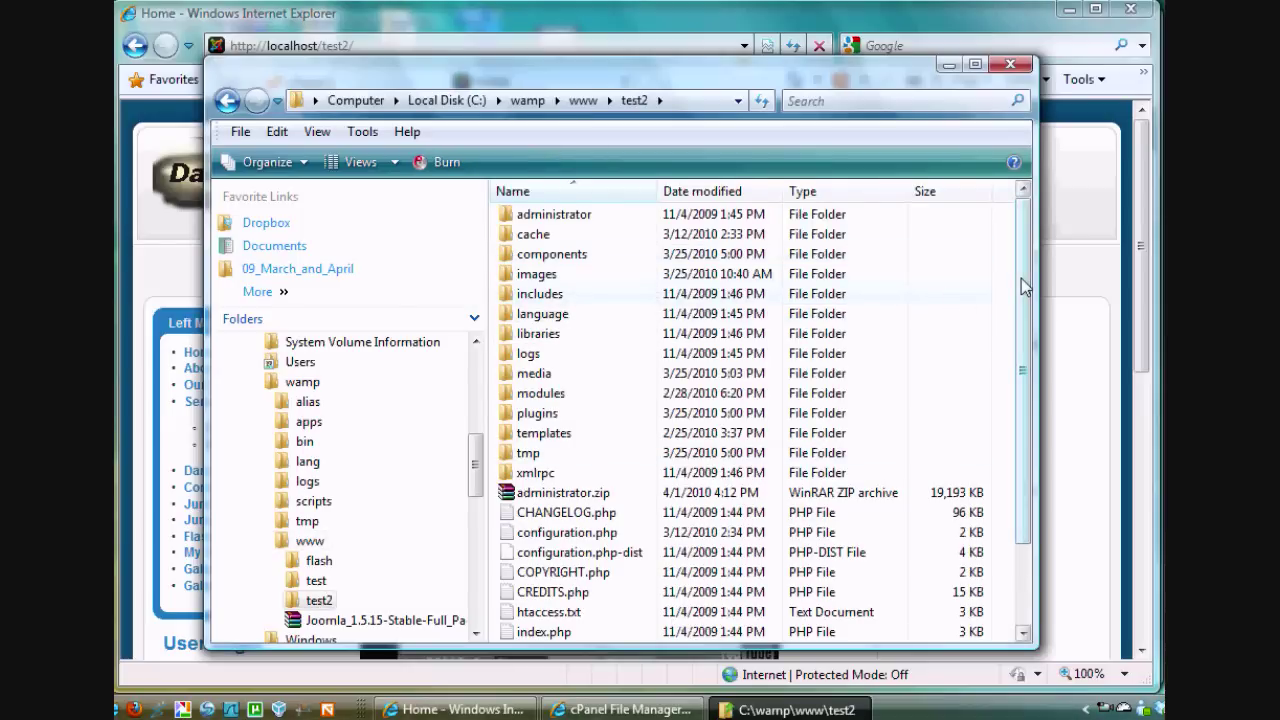
left_click_drag(1022, 285, 1018, 191)
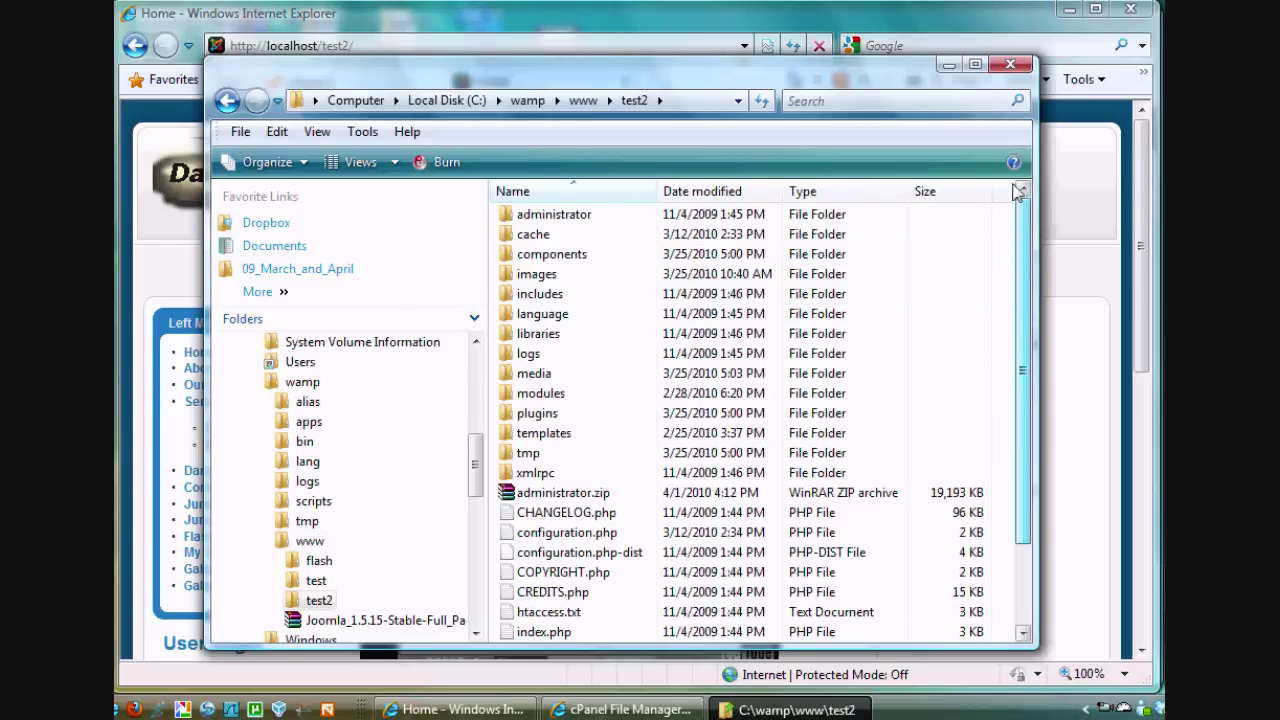
left_click_drag(996, 323, 990, 412)
left_click(546, 396)
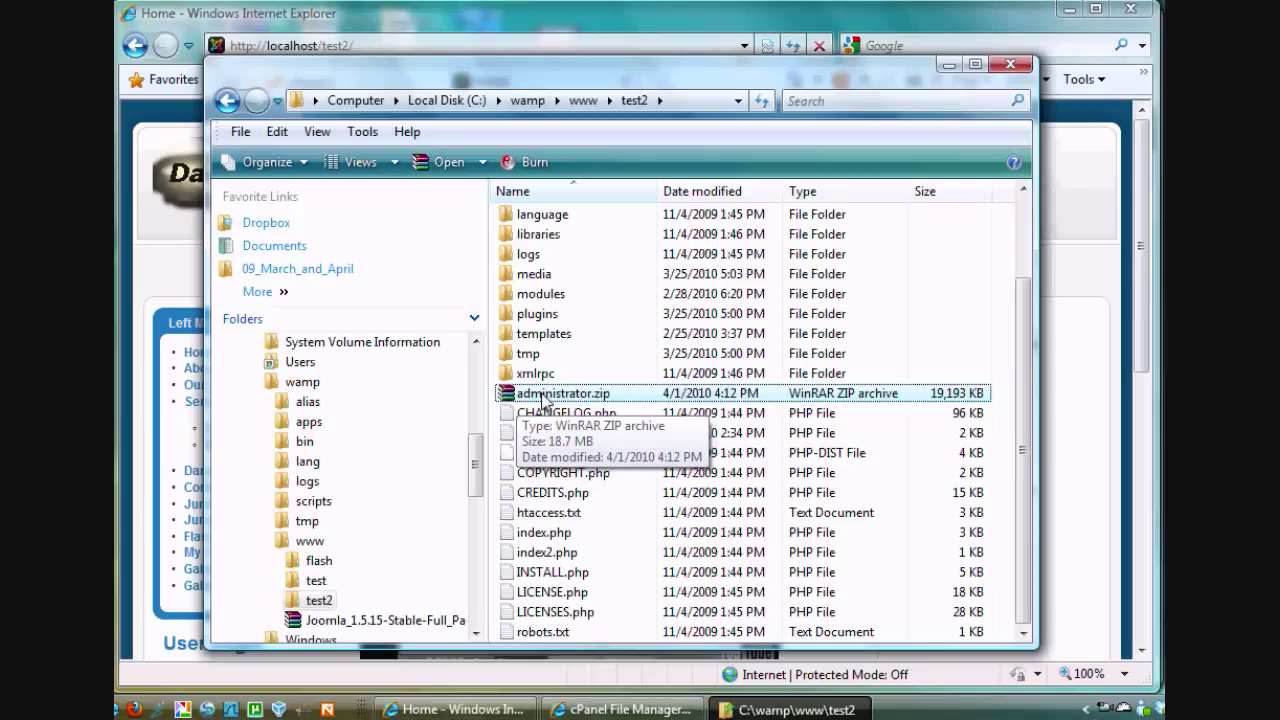
key("shift+Delete")
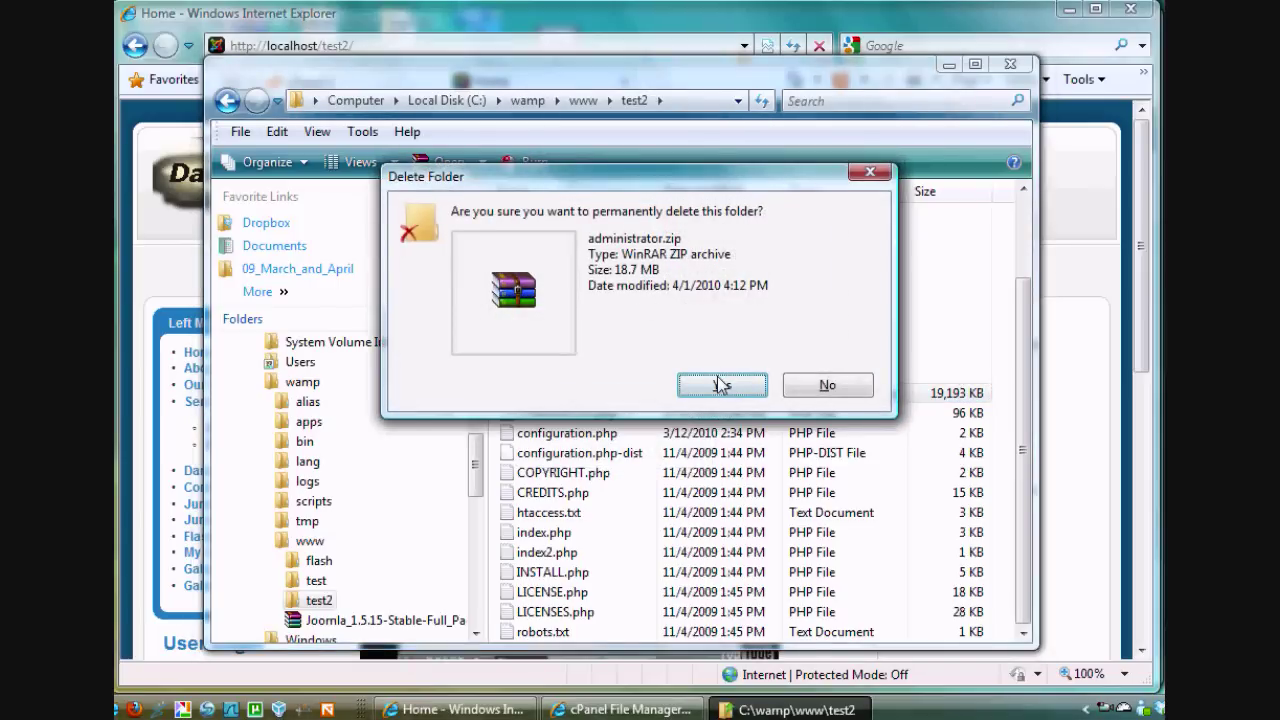
left_click(722, 384)
left_click_drag(1017, 425, 1000, 485)
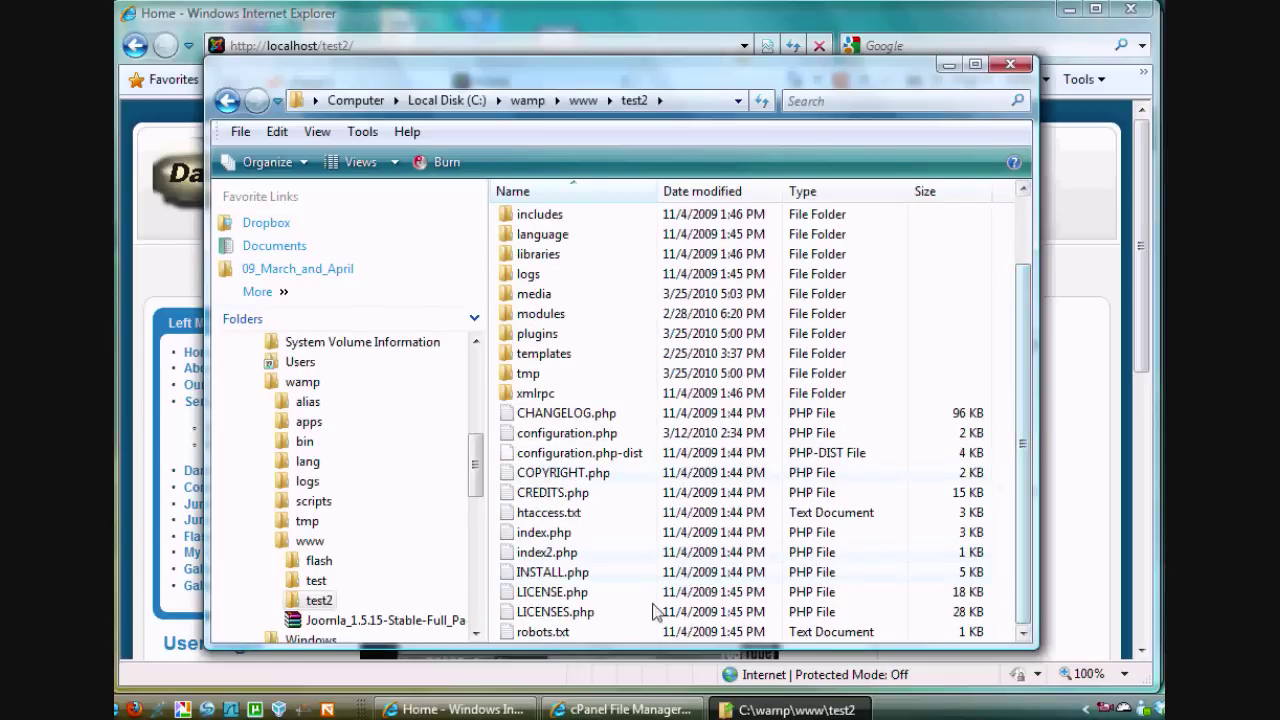
left_click(541, 632)
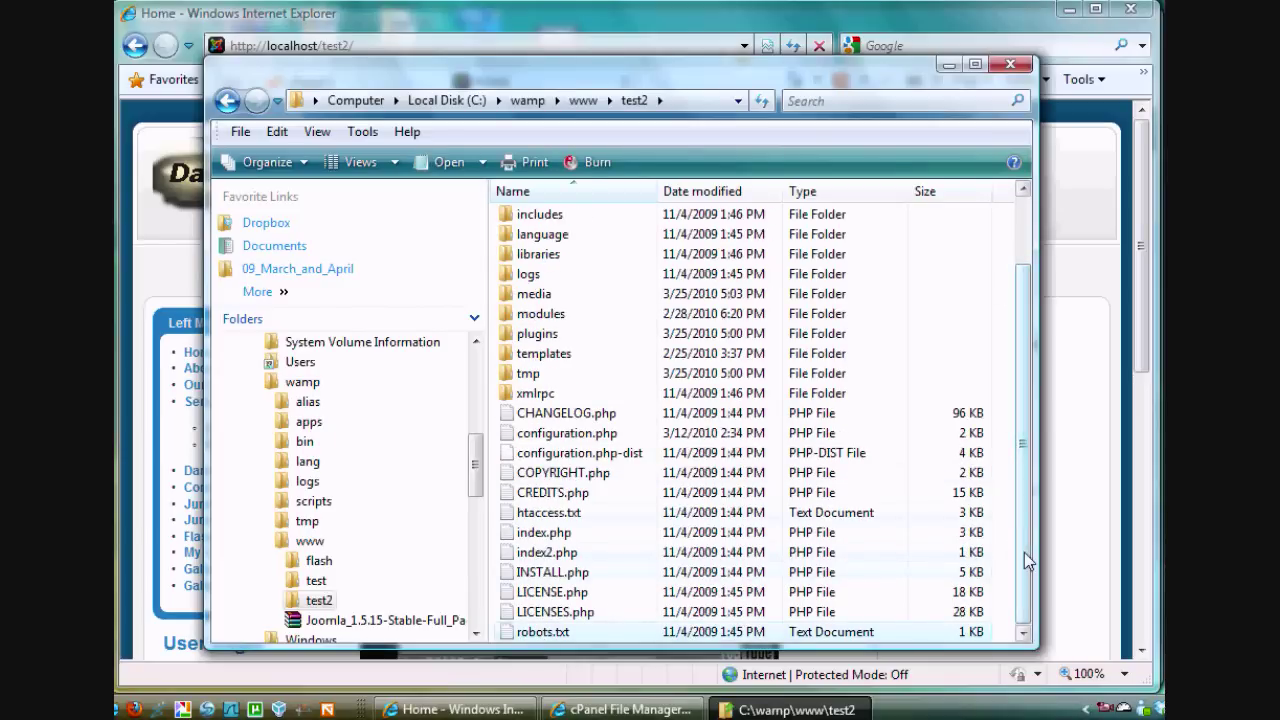
Select all test2 files, review the Send To options, then return to the browser
left_click_drag(1024, 550, 1022, 480)
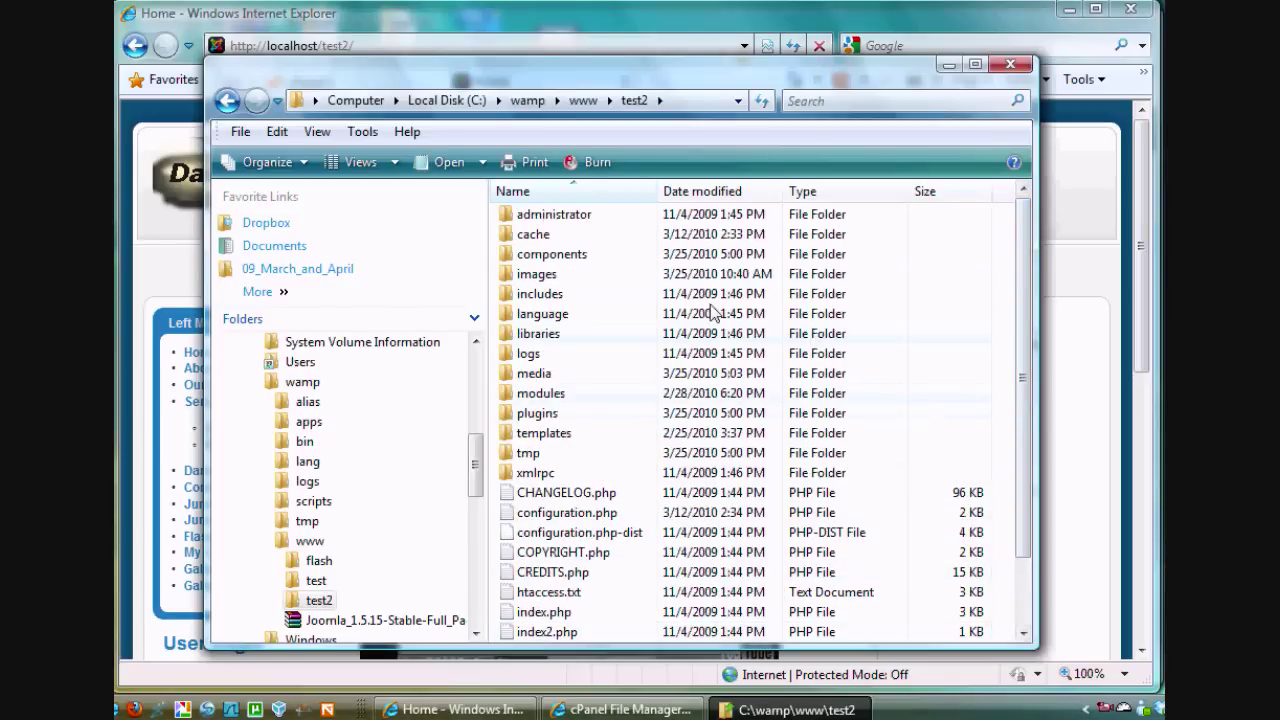
key("ctrl+a")
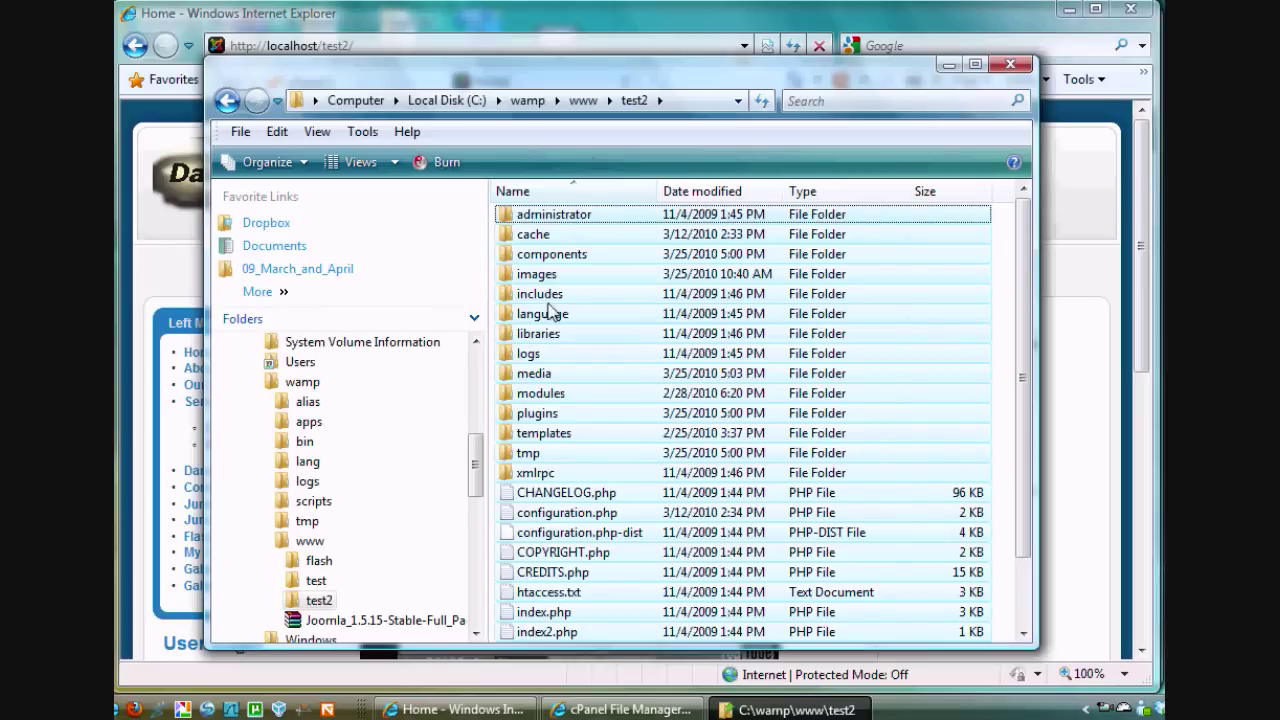
right_click(549, 226)
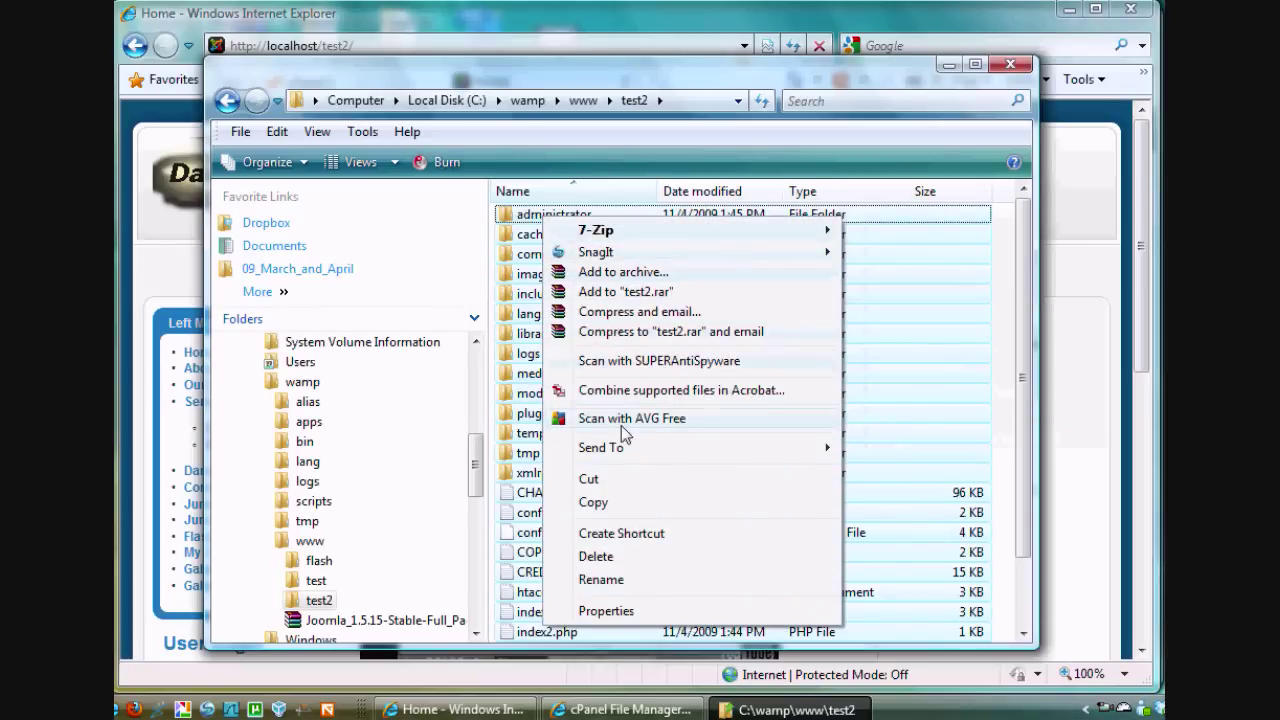
mouse_move(627, 452)
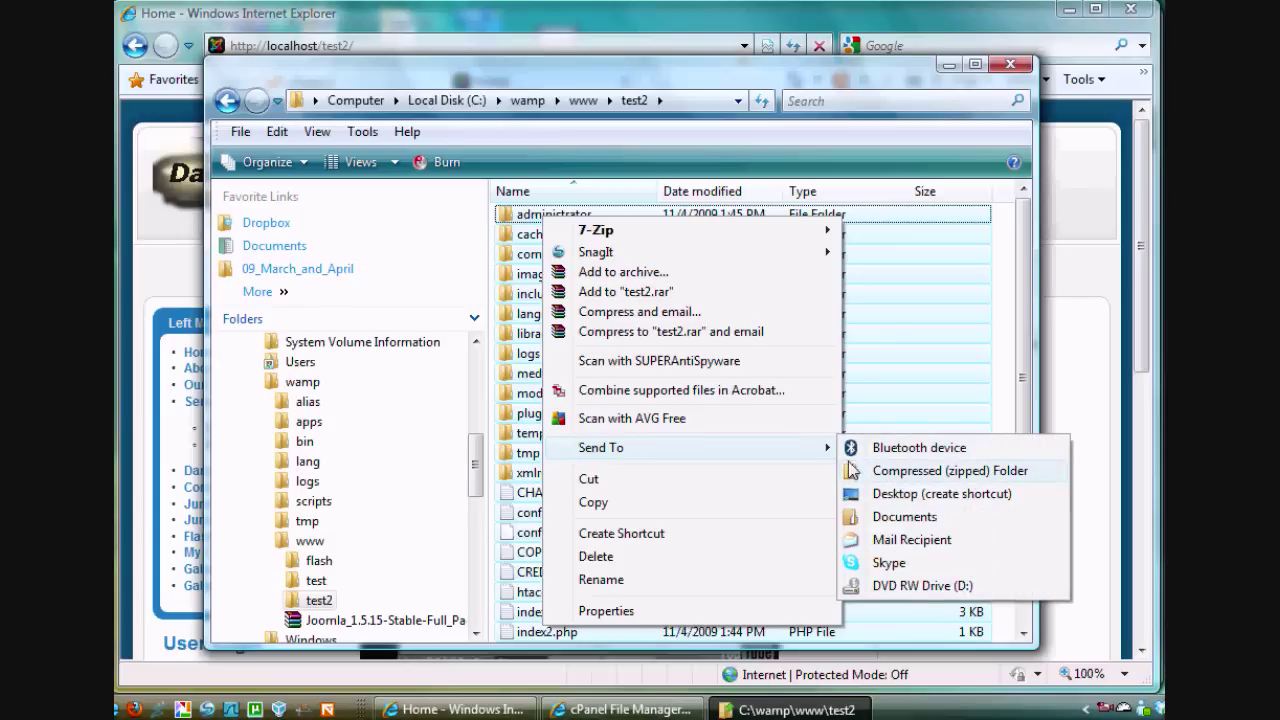
left_click(1032, 358)
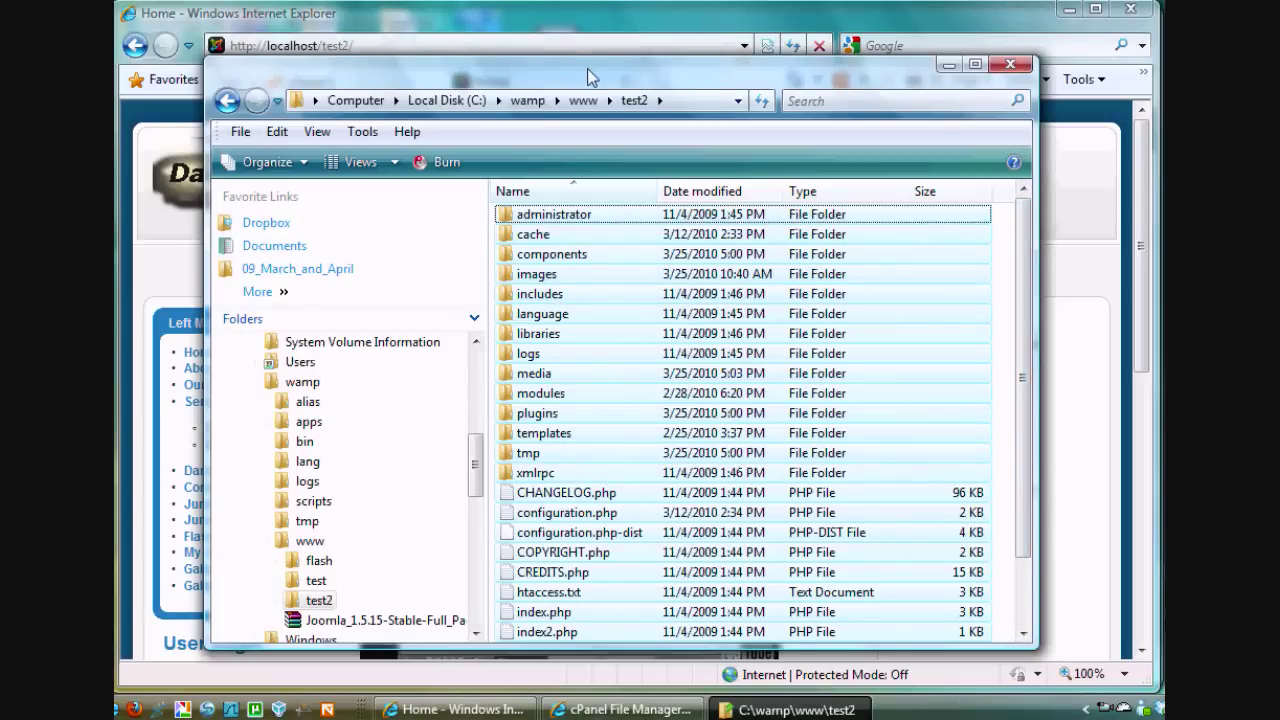
left_click_drag(587, 68, 586, 39)
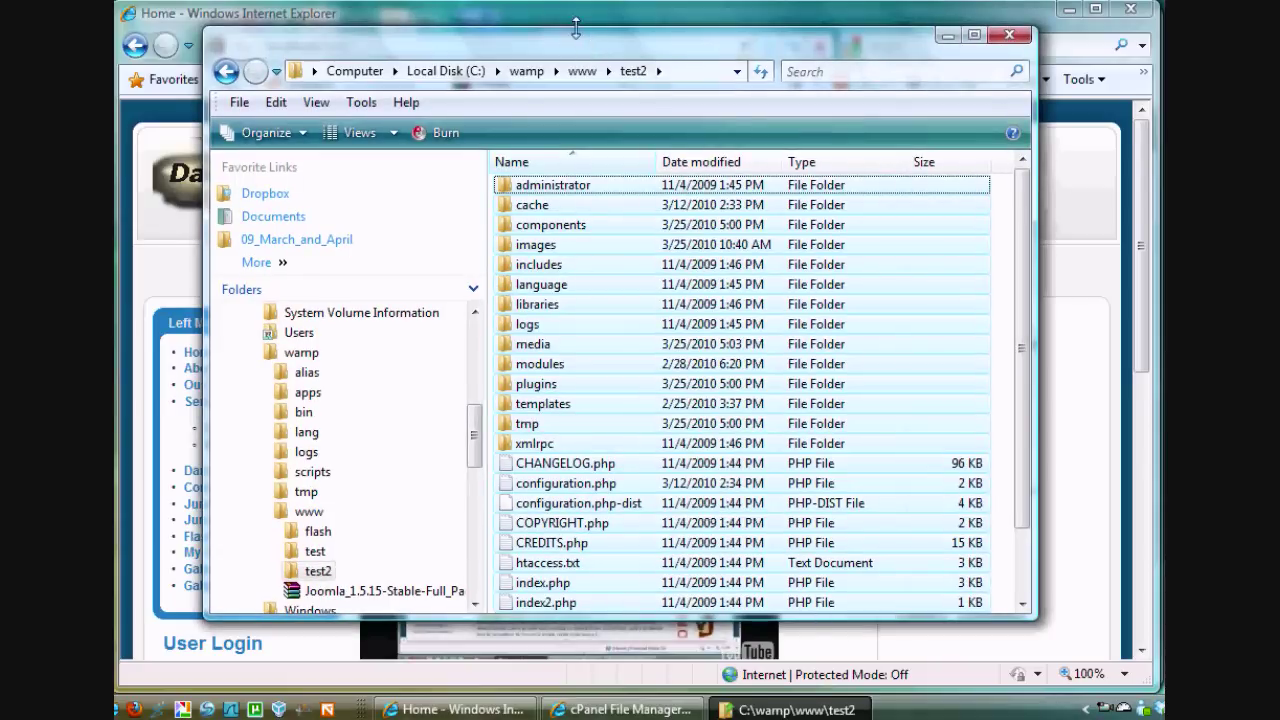
left_click(577, 20)
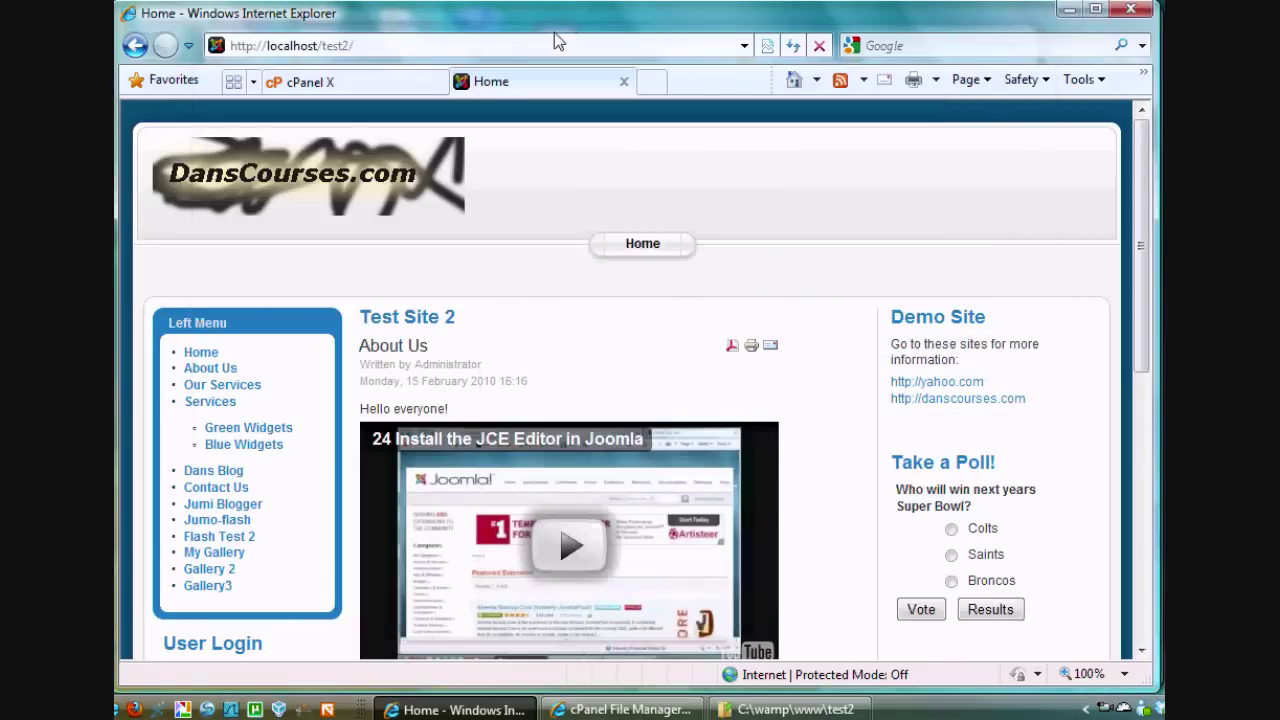
Open File Manager from the cPanel Files section at /public_html
left_click(350, 86)
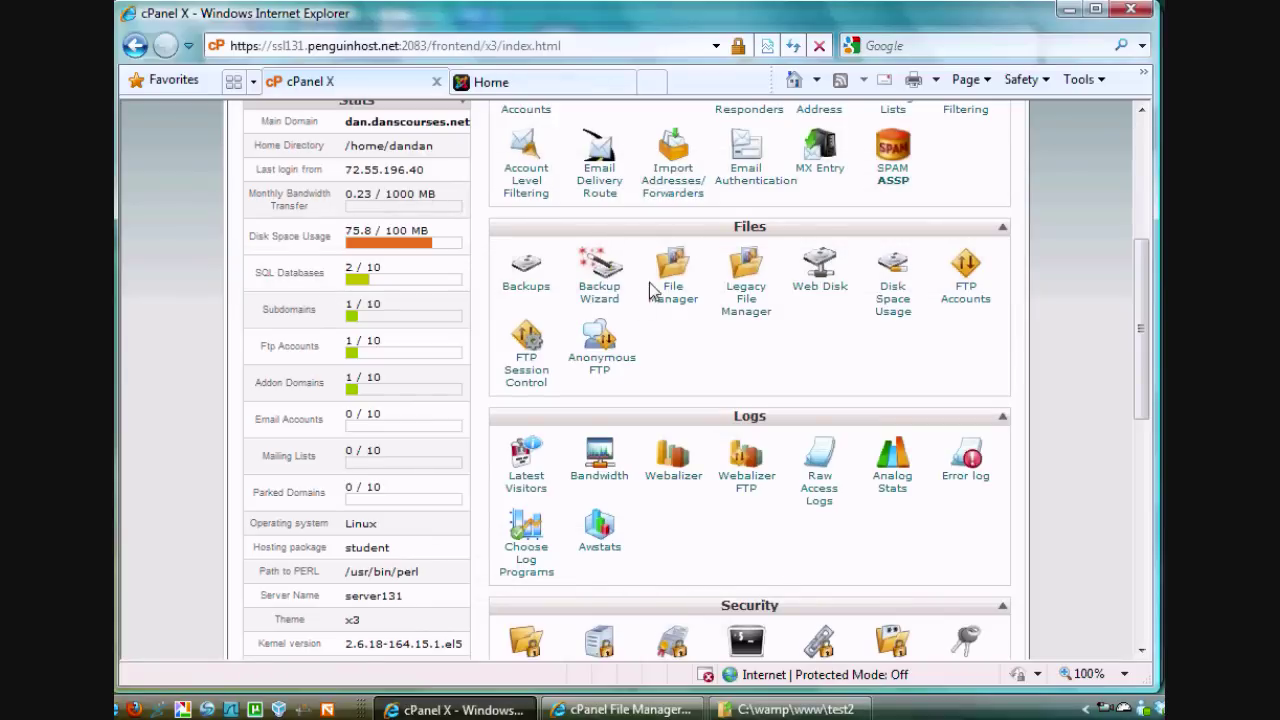
left_click_drag(1139, 372, 1112, 253)
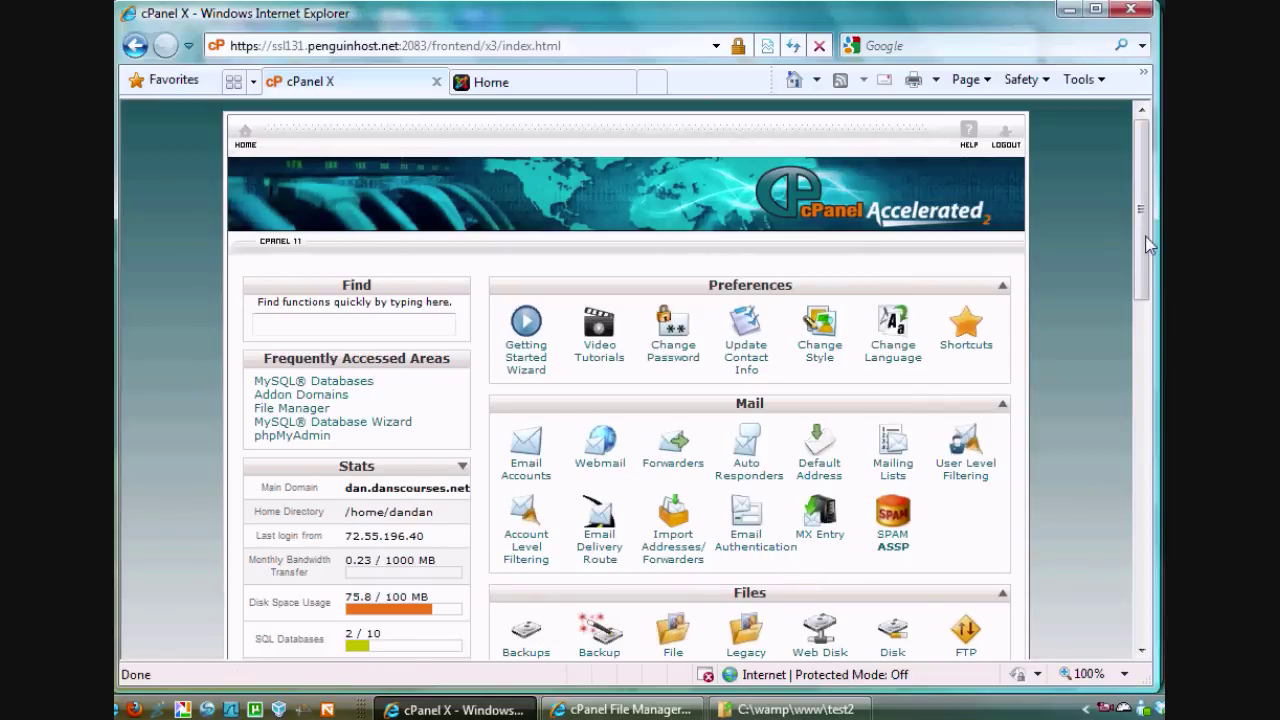
scroll(1148, 245, "down", 3)
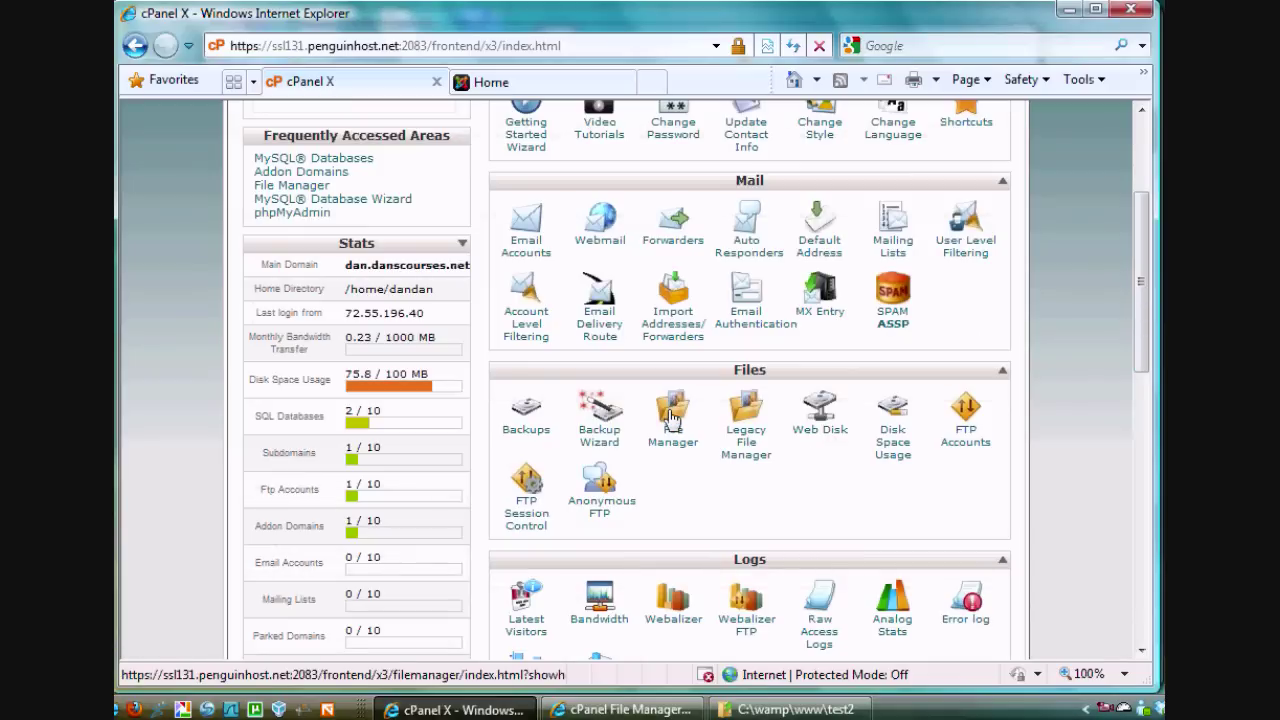
left_click(612, 710)
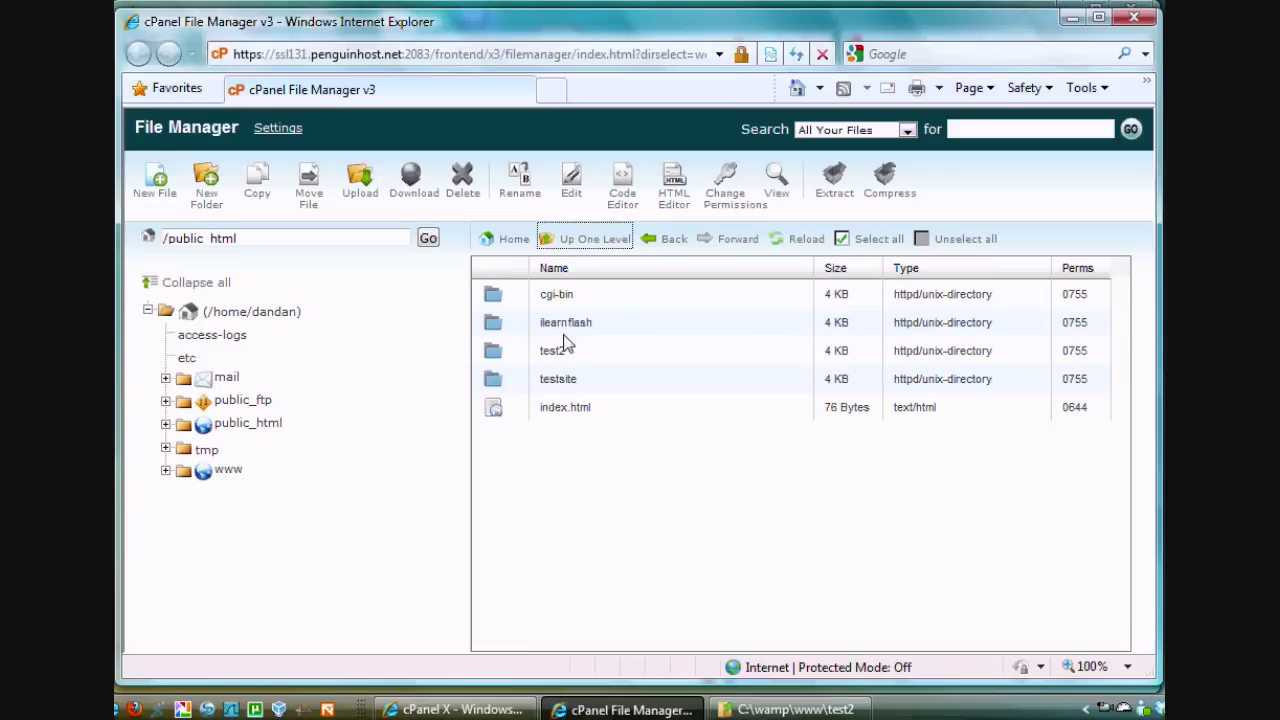
Extract the uploaded administrator.zip into /public_html/test2 and review the extracted folders
double_click(490, 352)
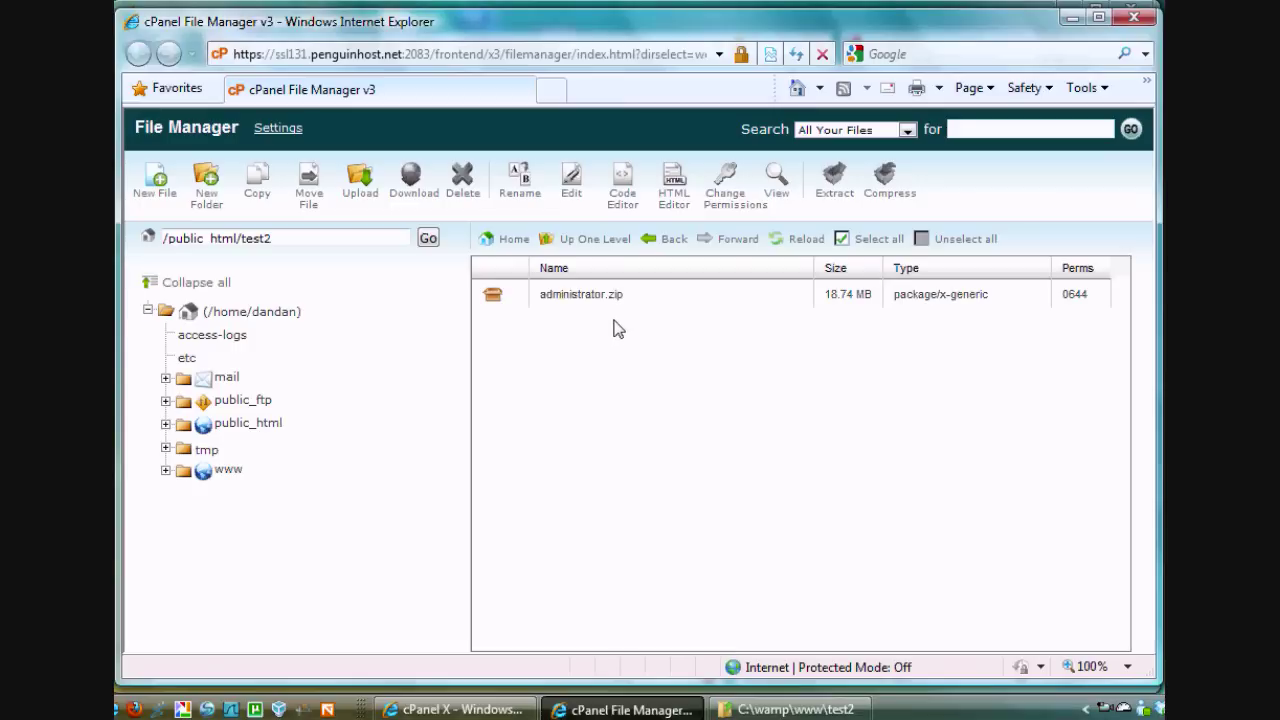
left_click(493, 296)
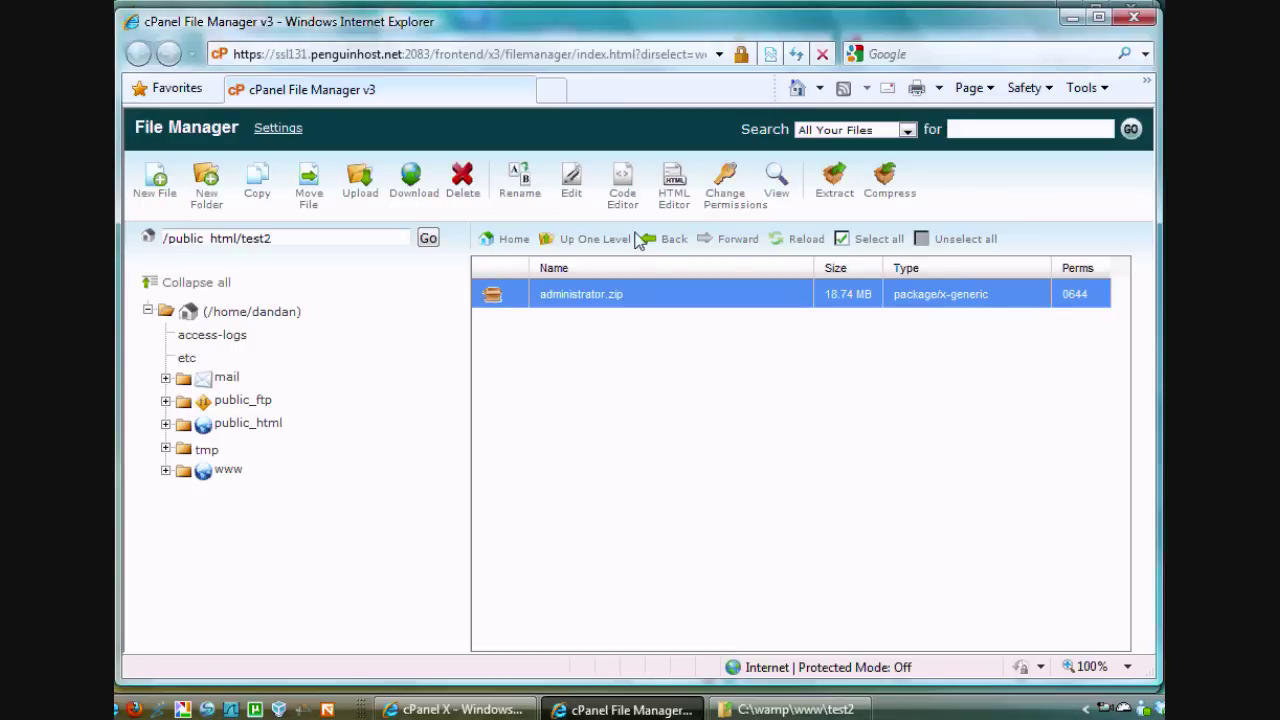
left_click(836, 182)
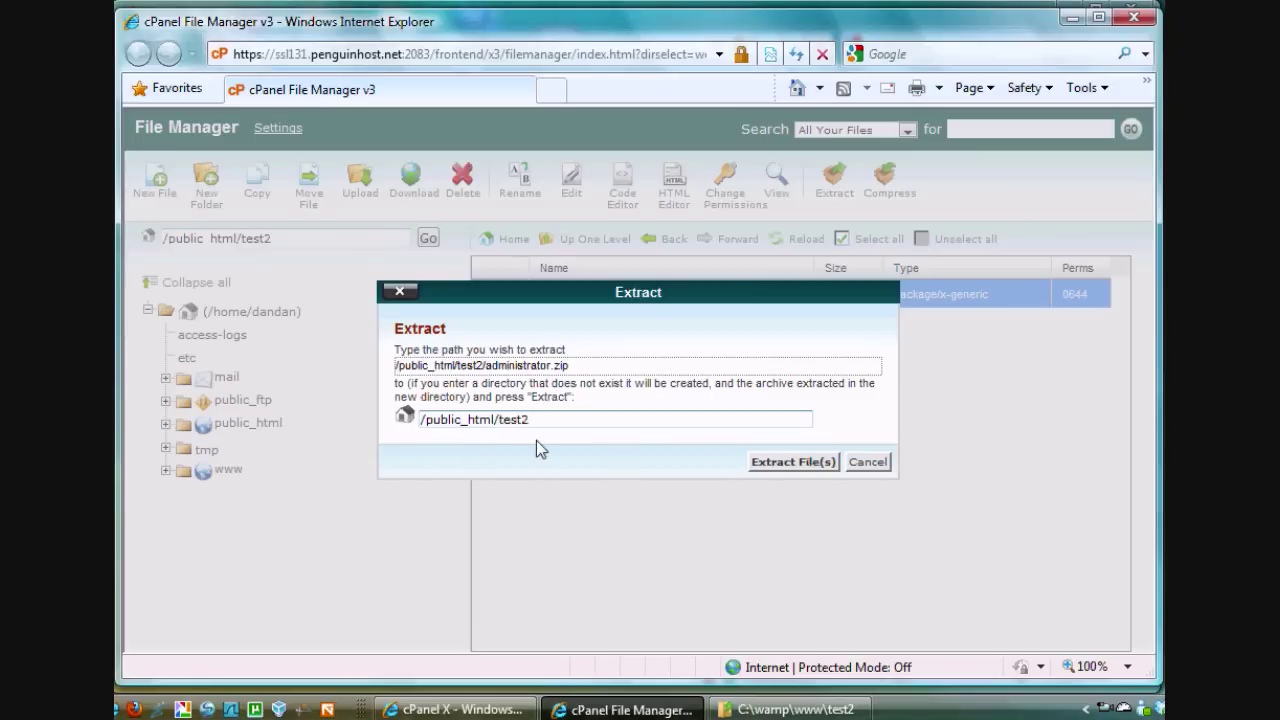
left_click(779, 465)
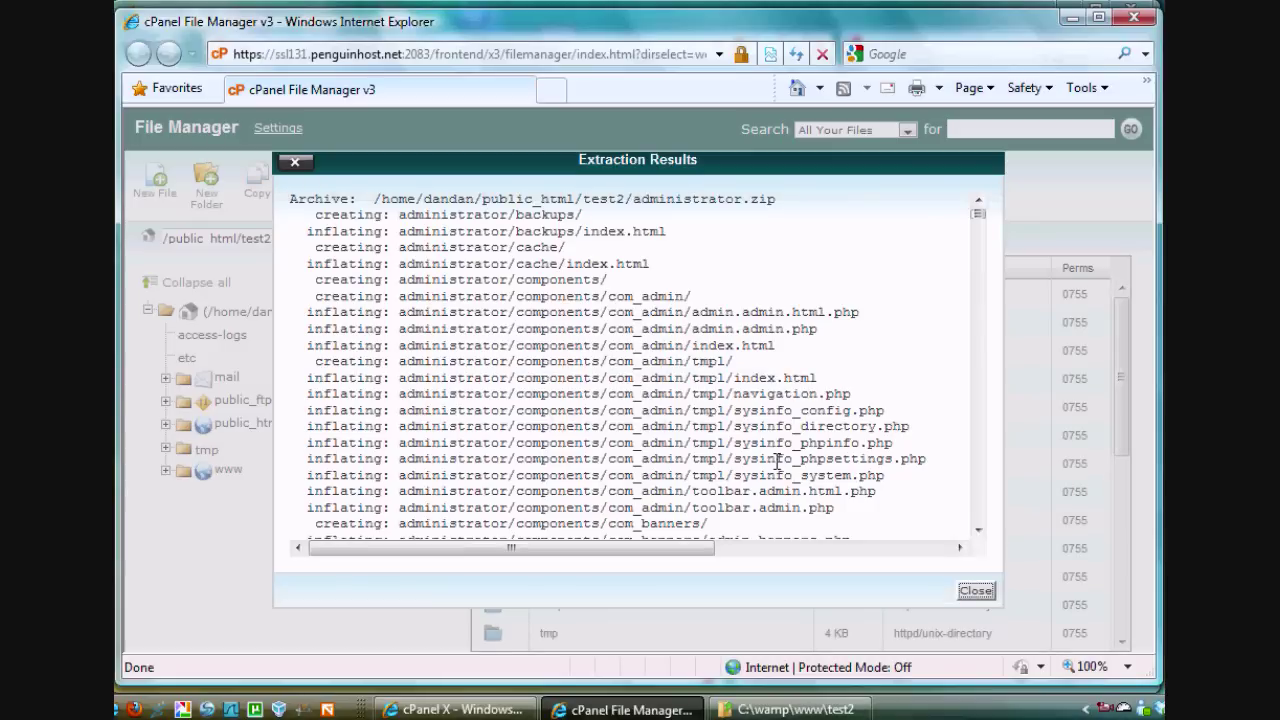
left_click(975, 590)
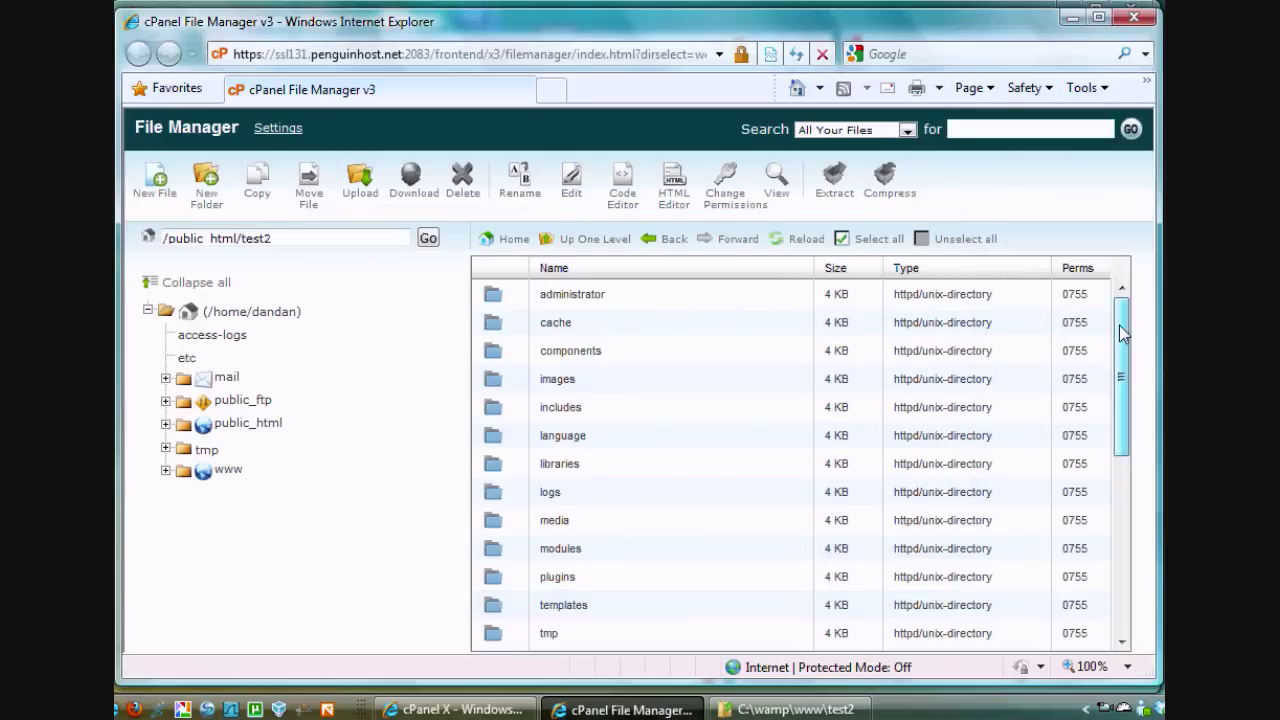
left_click_drag(1122, 334, 1120, 271)
Go up to /public_html, then launch local phpMyAdmin from the WampServer menu
left_click(600, 242)
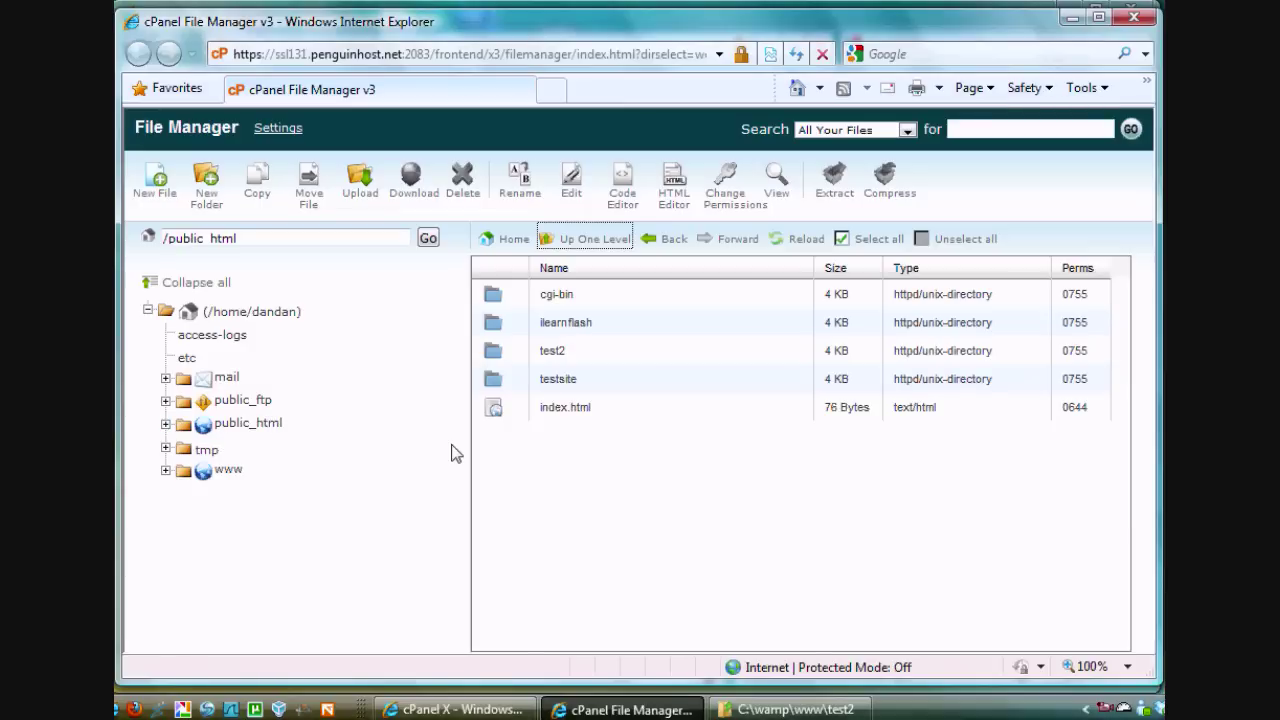
left_click(481, 710)
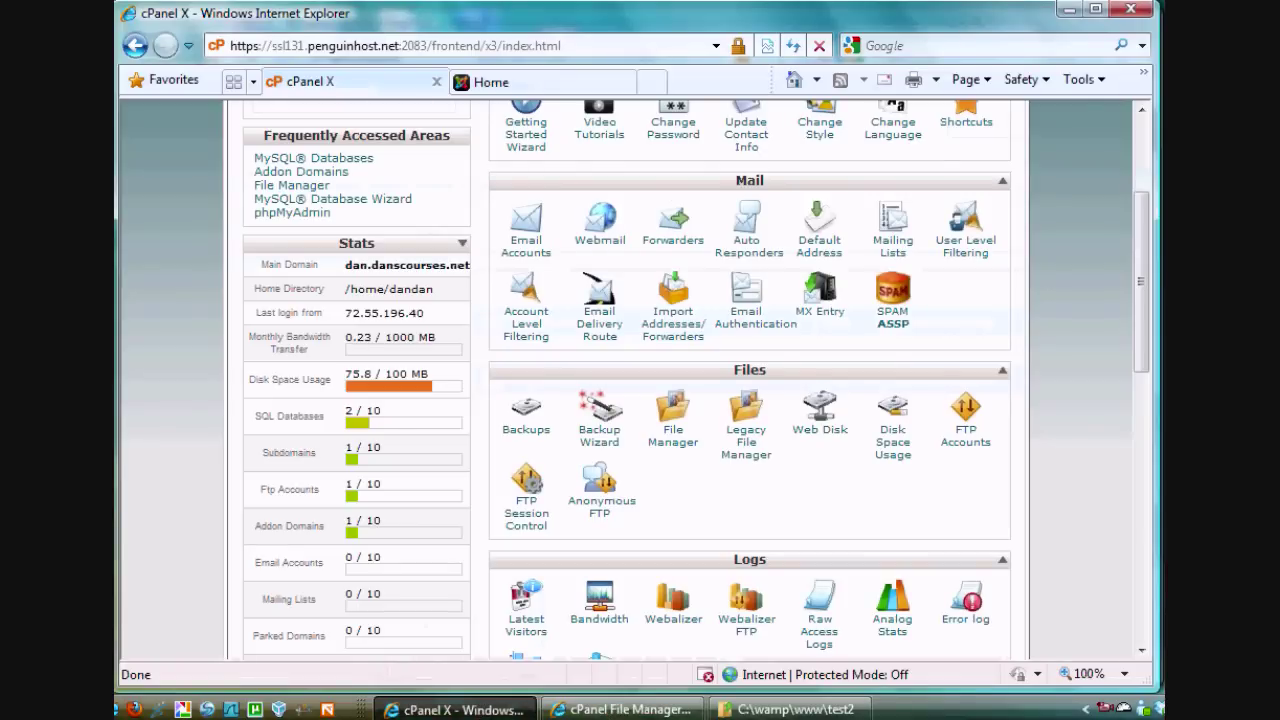
left_click(1122, 708)
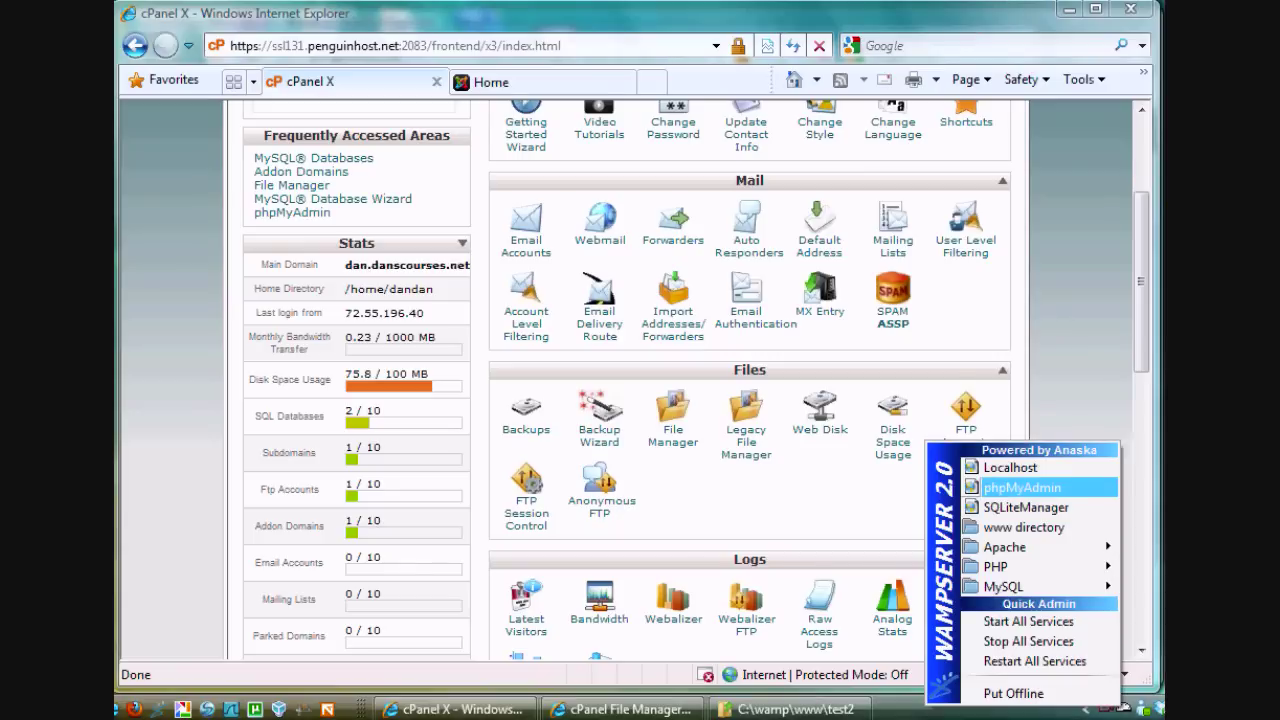
left_click(975, 488)
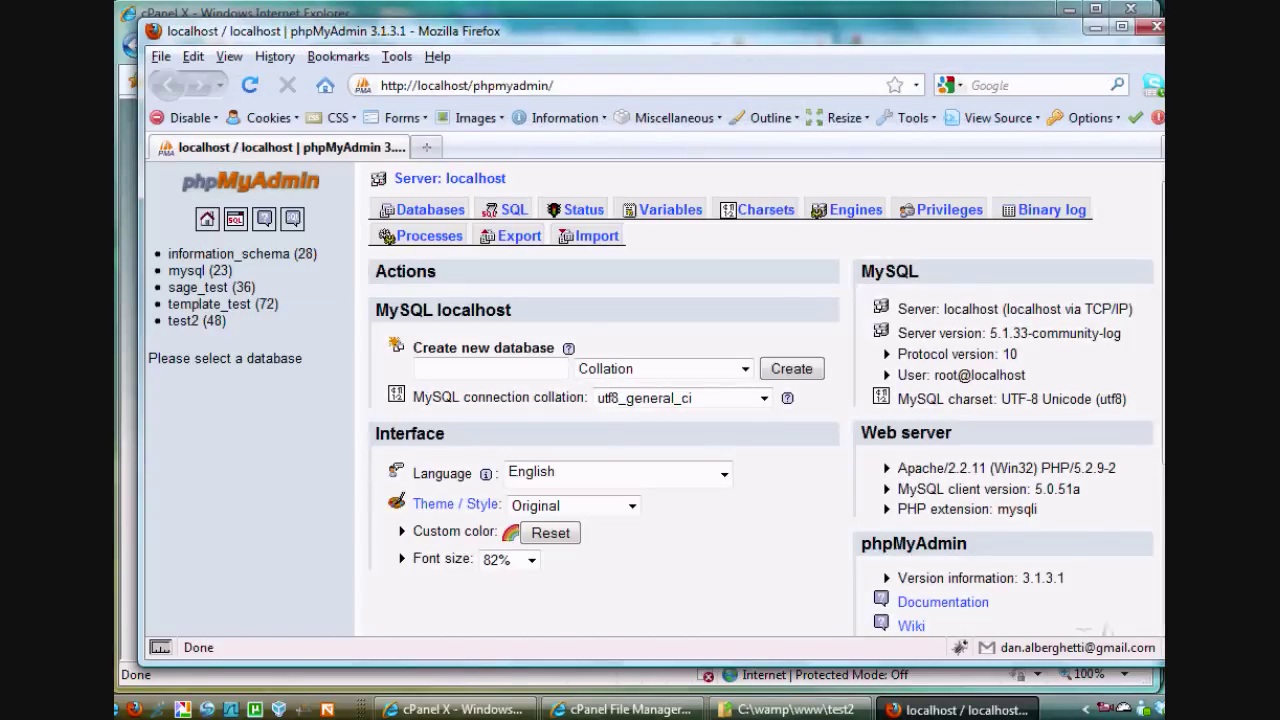
Set up a gzipped file export of the test2 database named test2DB4
left_click(183, 320)
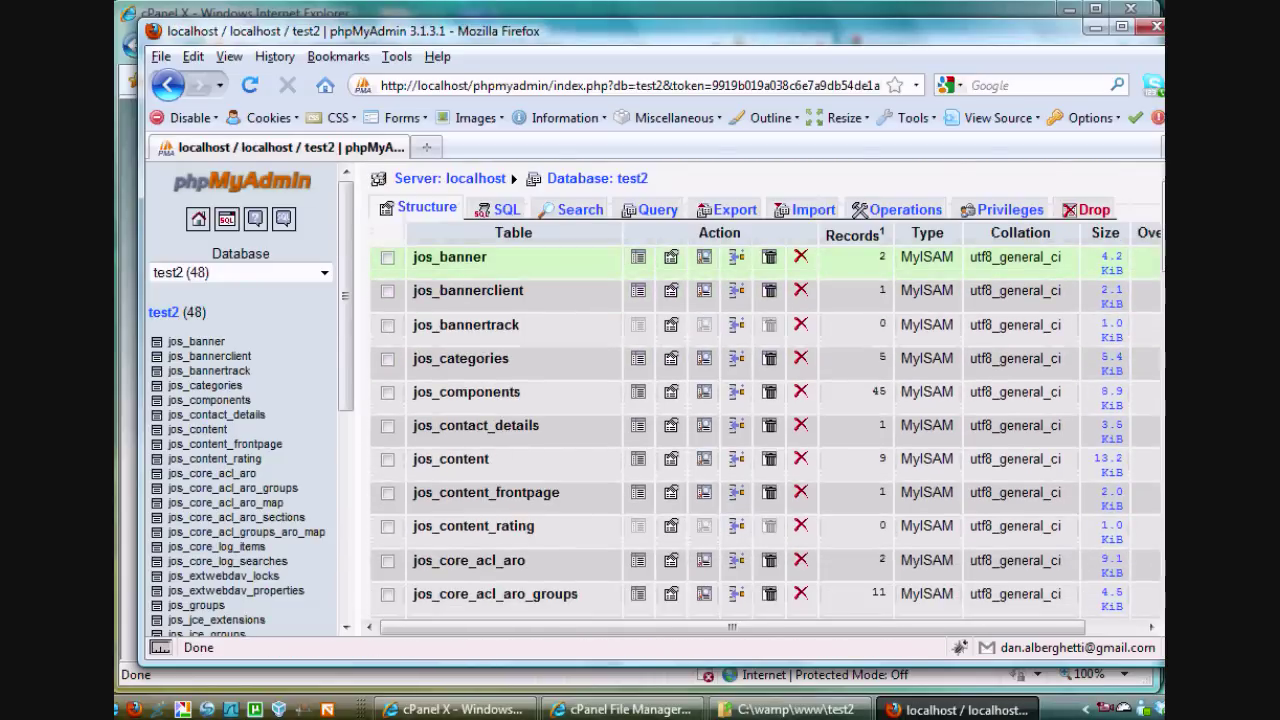
left_click(727, 208)
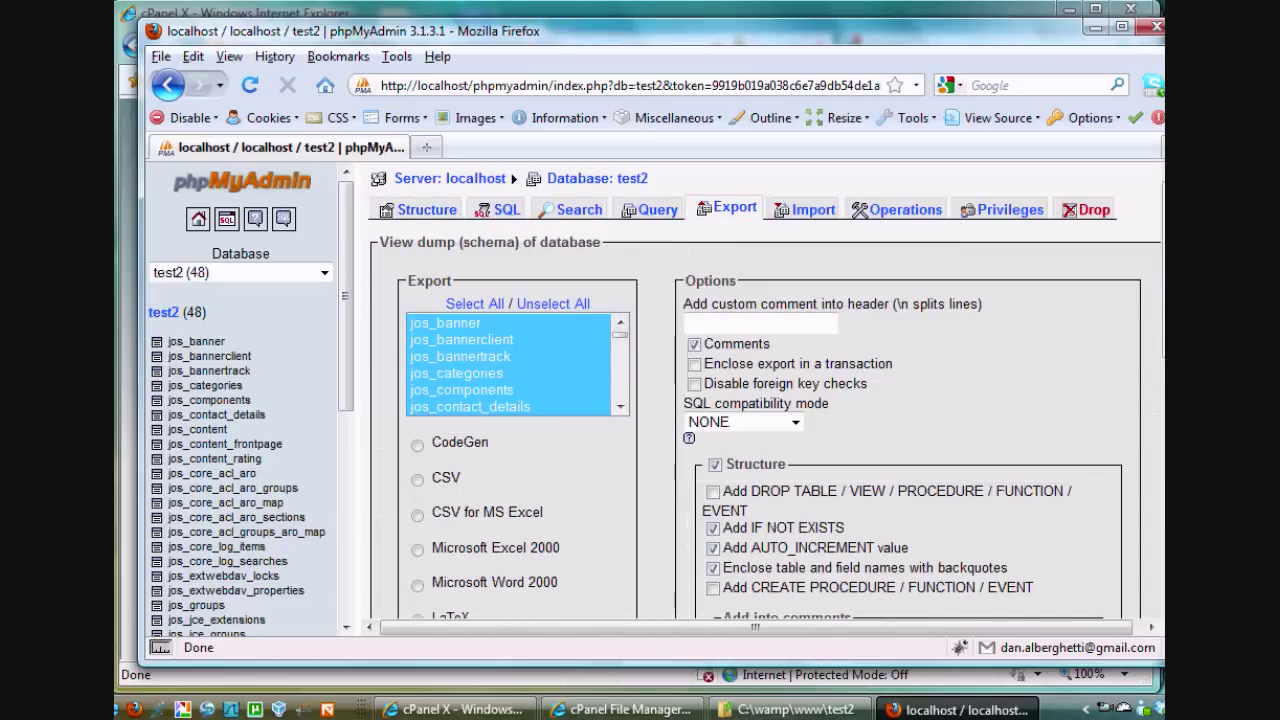
scroll(765, 400, "down", 2)
scroll(765, 400, "down", 8)
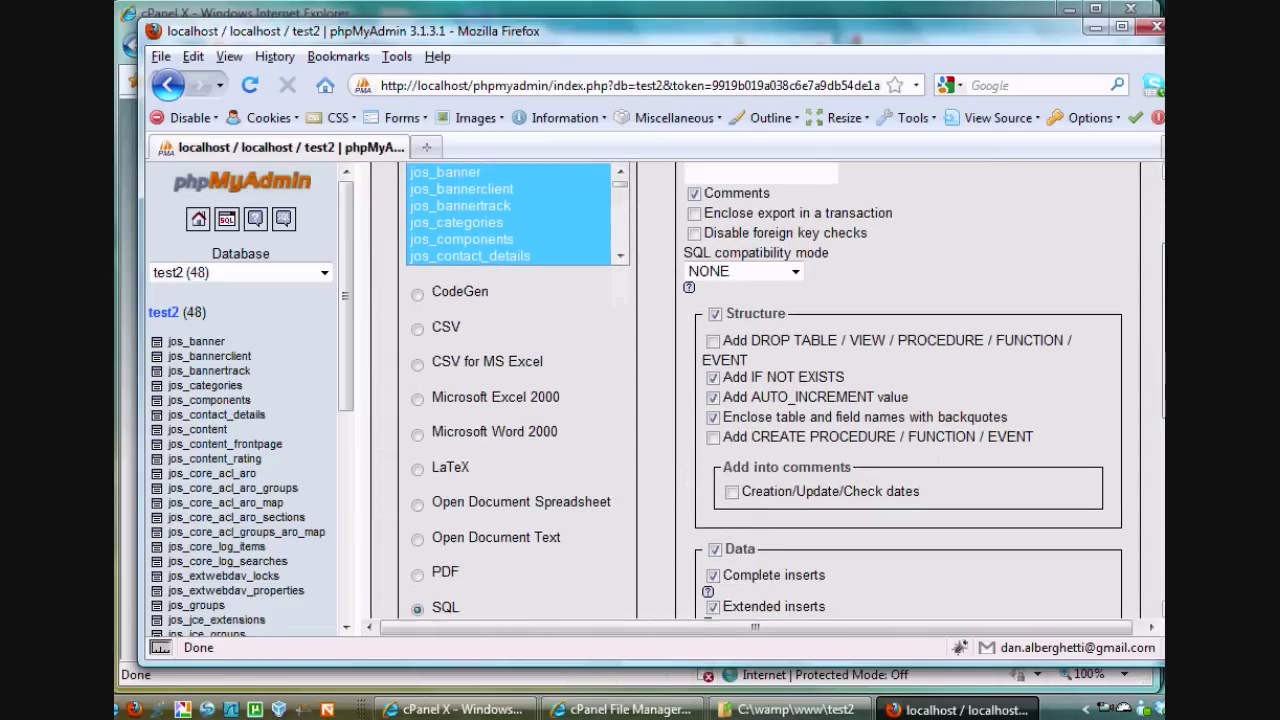
scroll(497, 440, "down", 1)
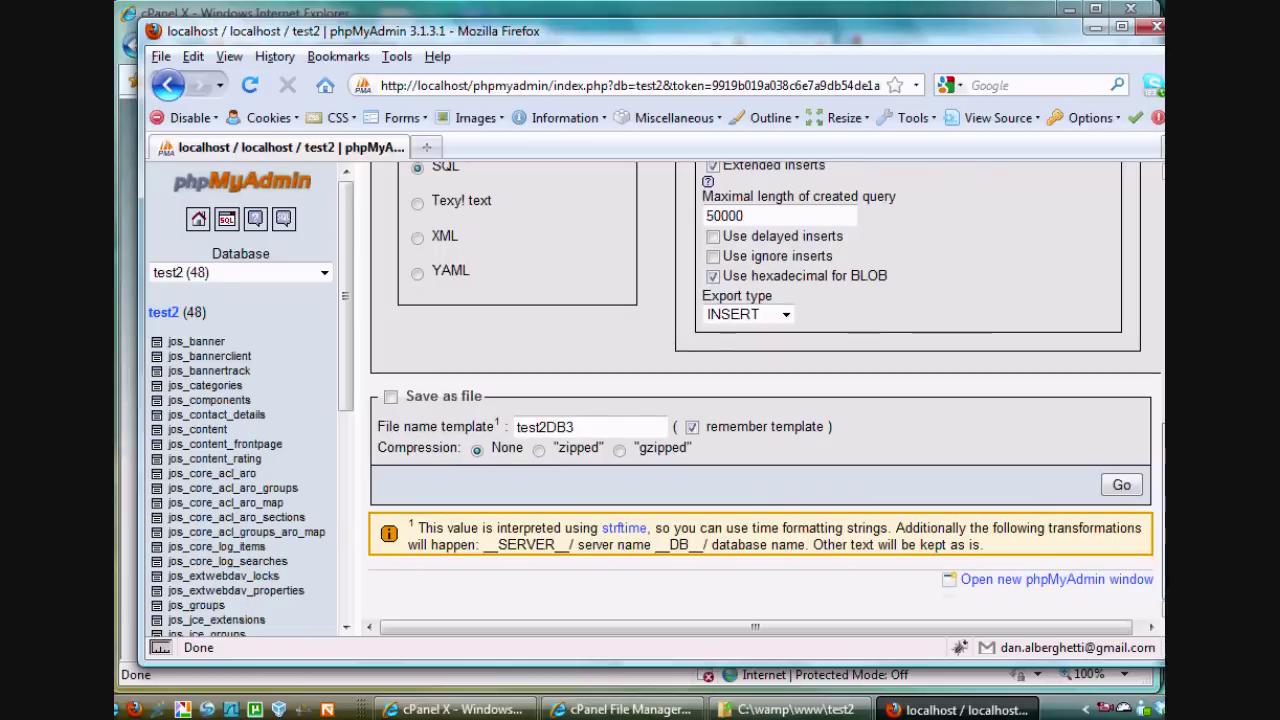
mouse_move(497, 440)
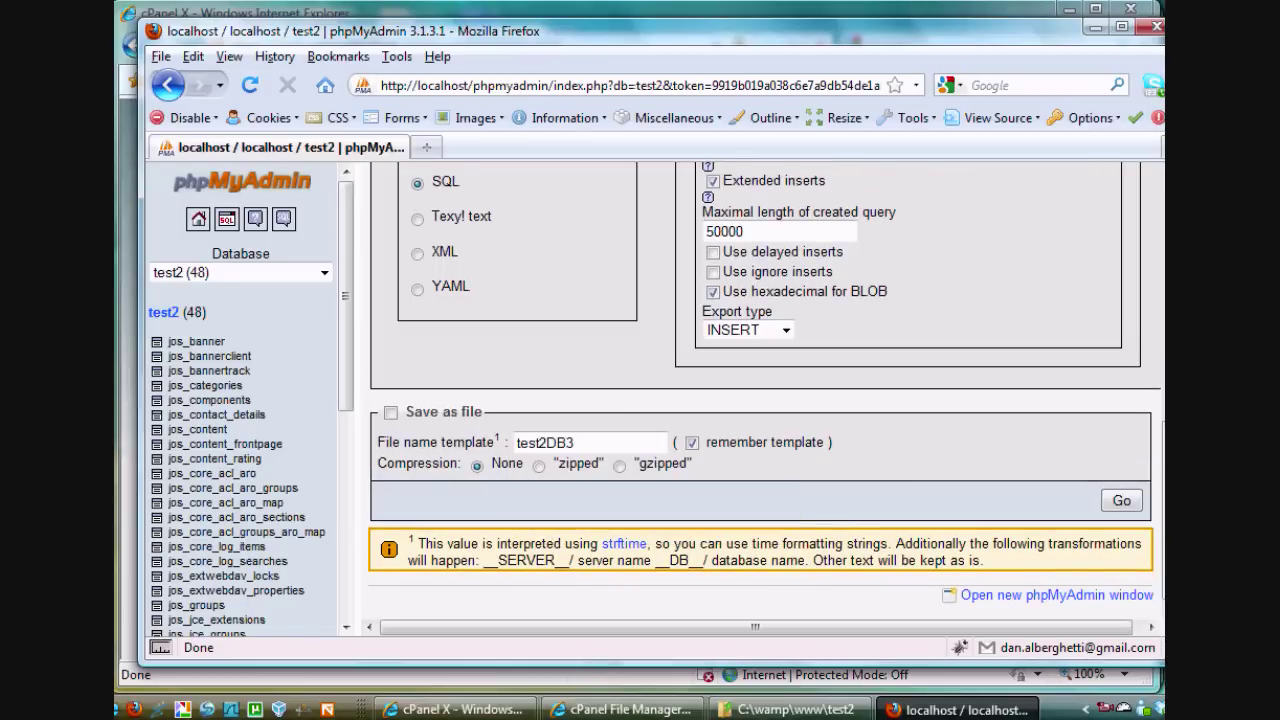
left_click(574, 442)
key("BackSpace")
type("4")
left_click(620, 464)
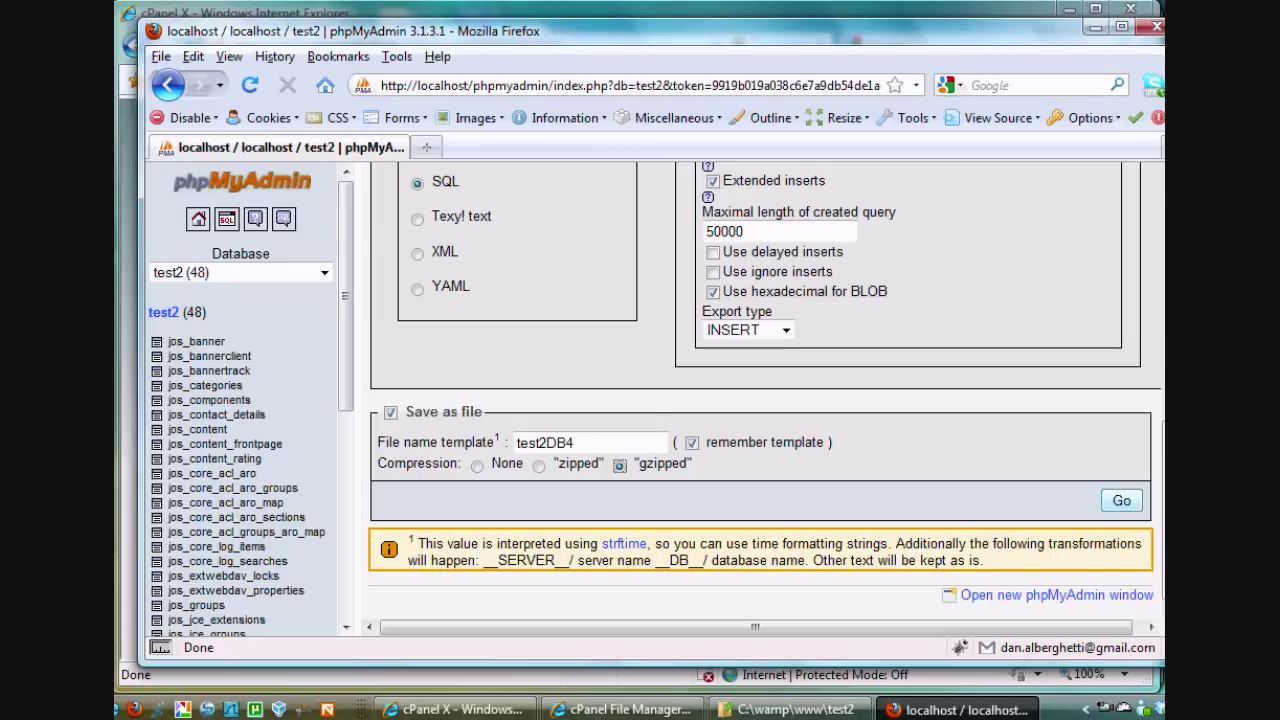
Run the export and save test2DB4.sql.gz, then close phpMyAdmin
left_click(1122, 500)
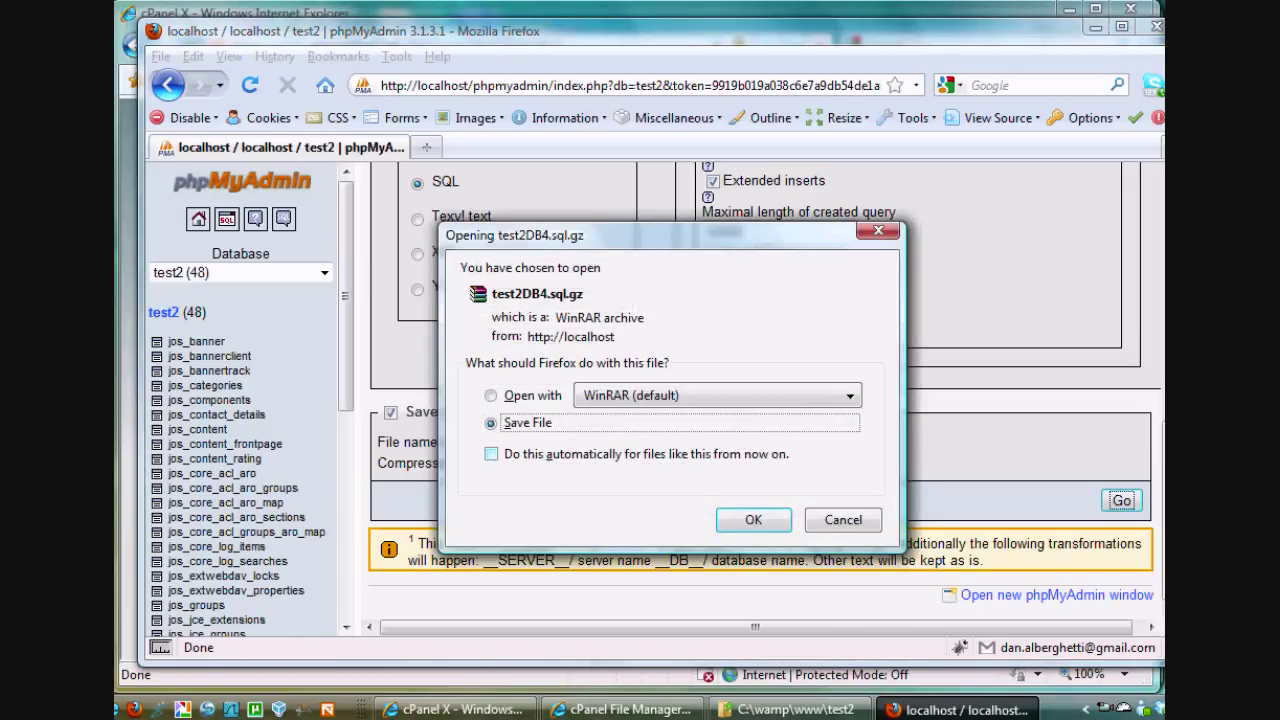
key("Return")
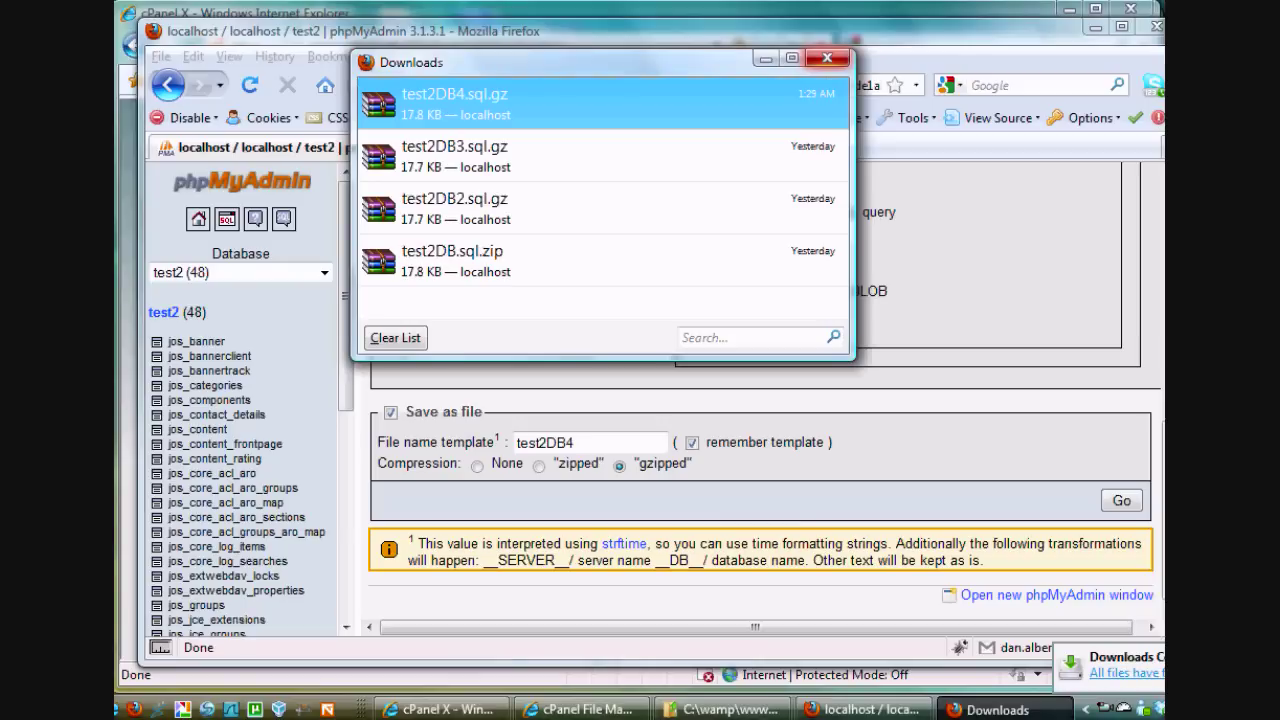
left_click(827, 59)
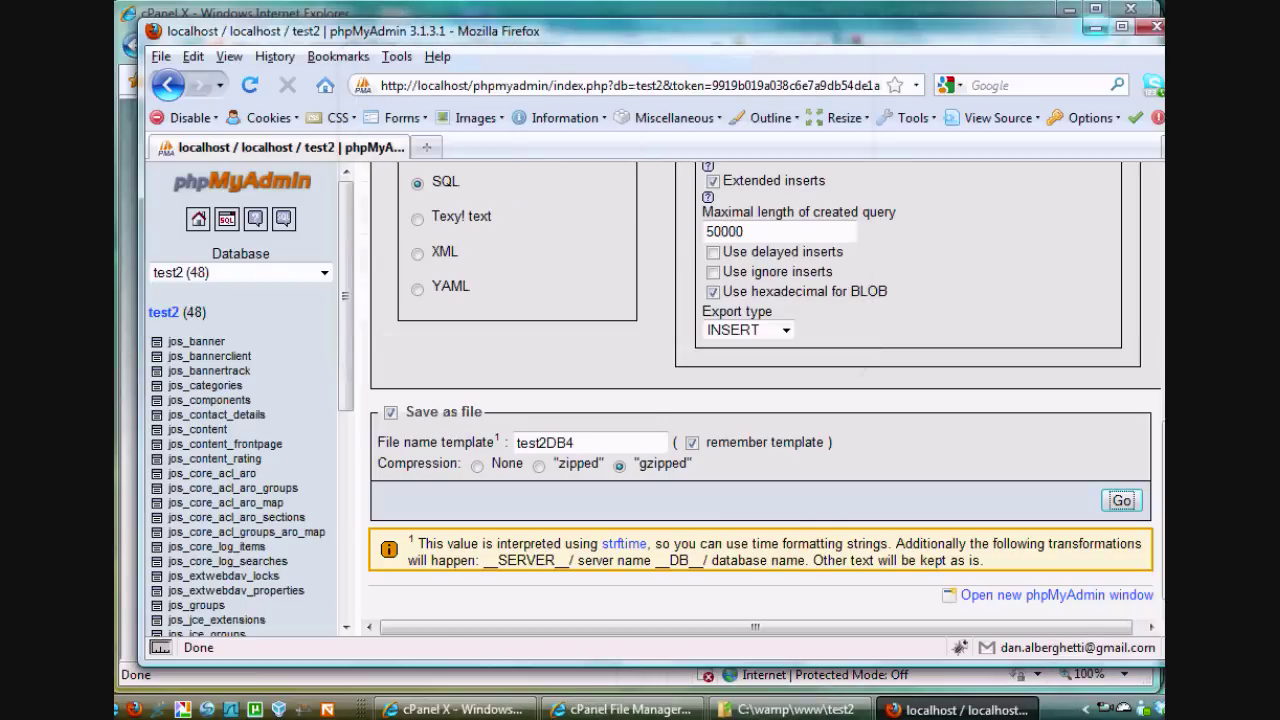
left_click(1155, 27)
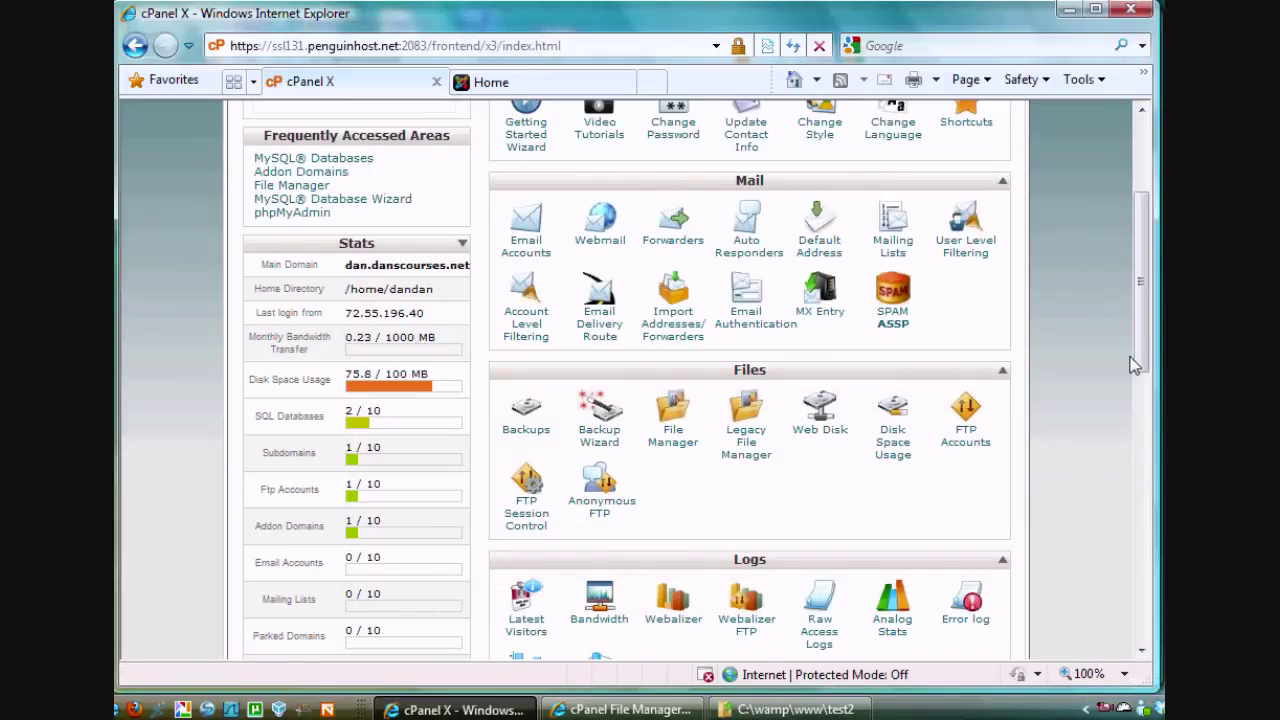
Create MySQL database test2 (added as dandan_test2) and return to MySQL Databases
left_click_drag(1137, 352, 1140, 278)
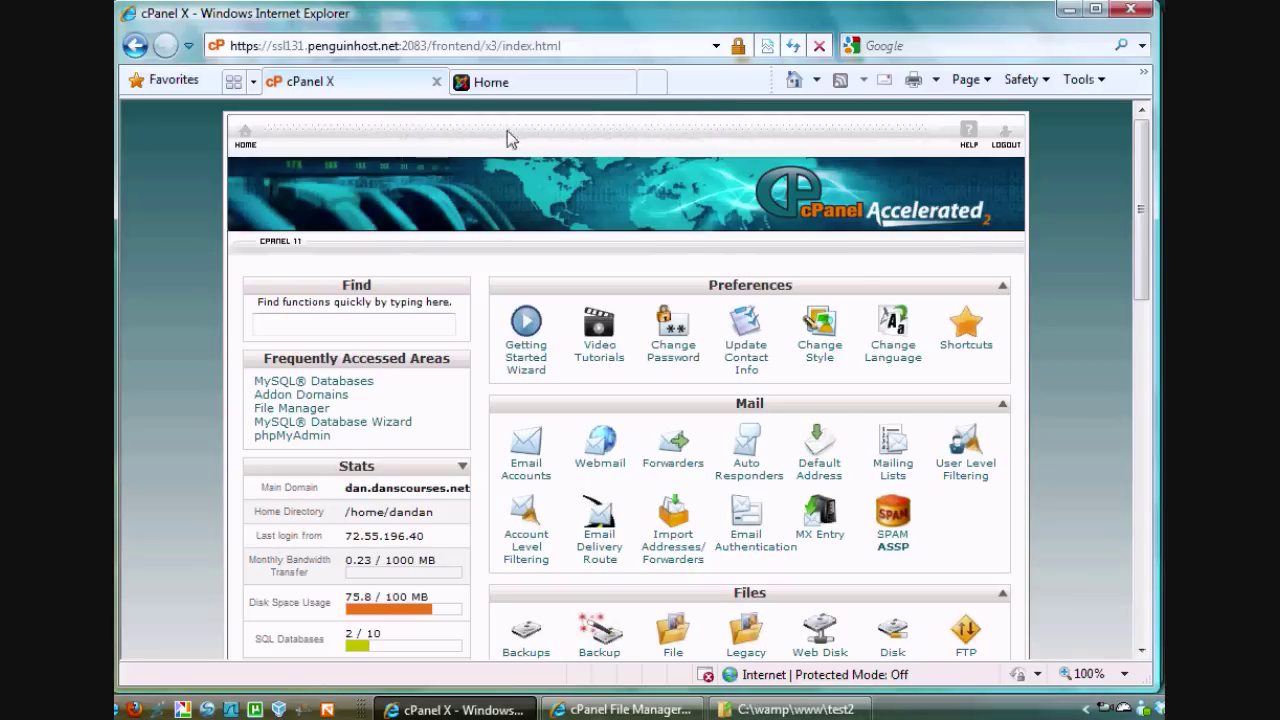
left_click_drag(1137, 188, 1137, 428)
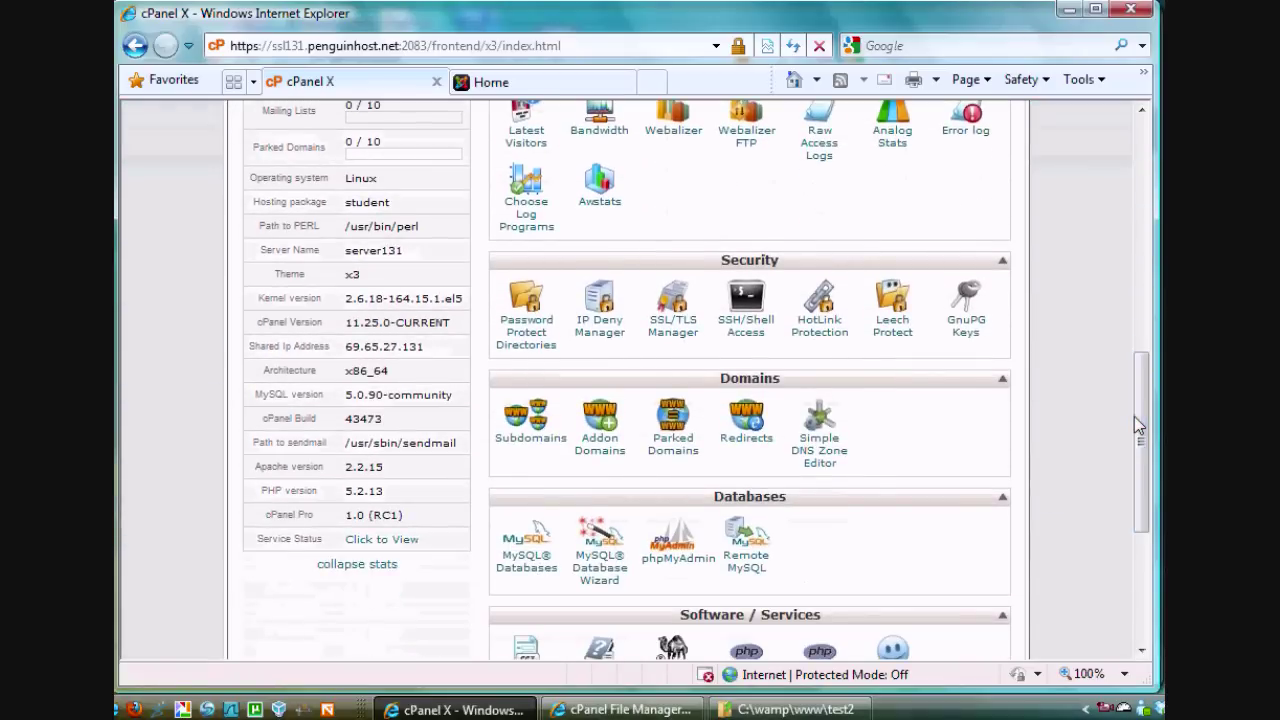
left_click(526, 563)
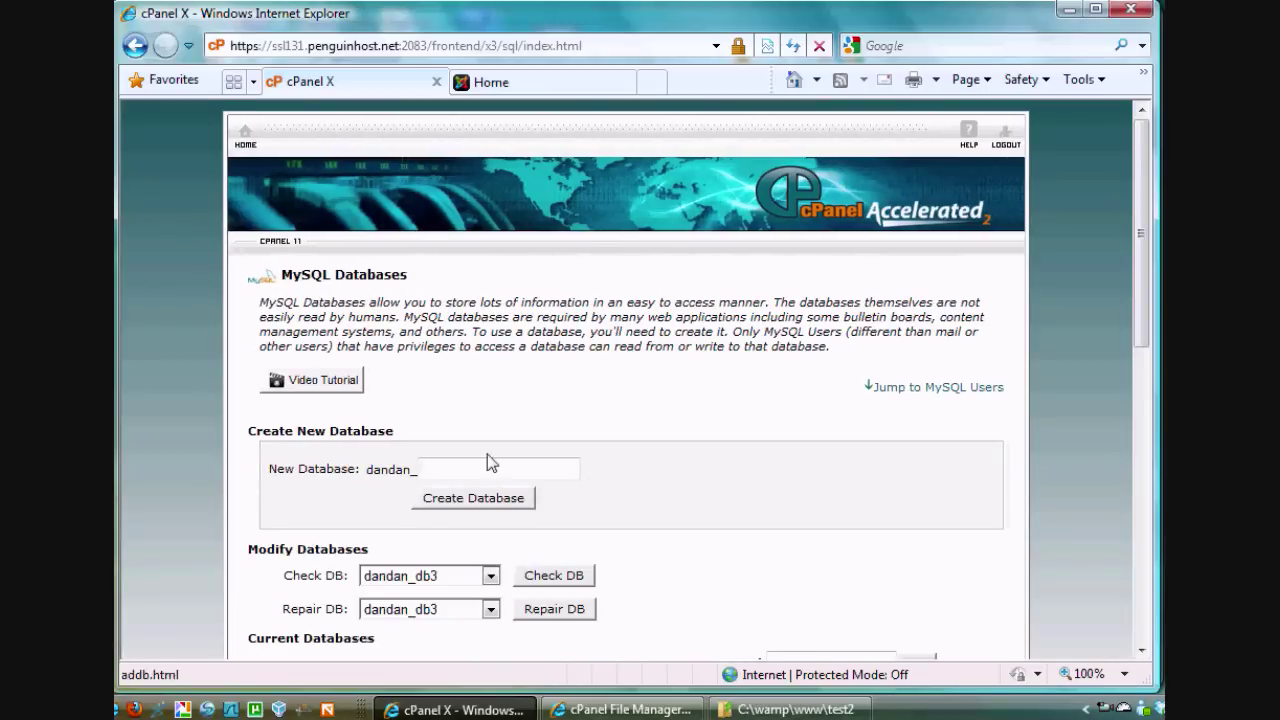
left_click(435, 469)
type("test2")
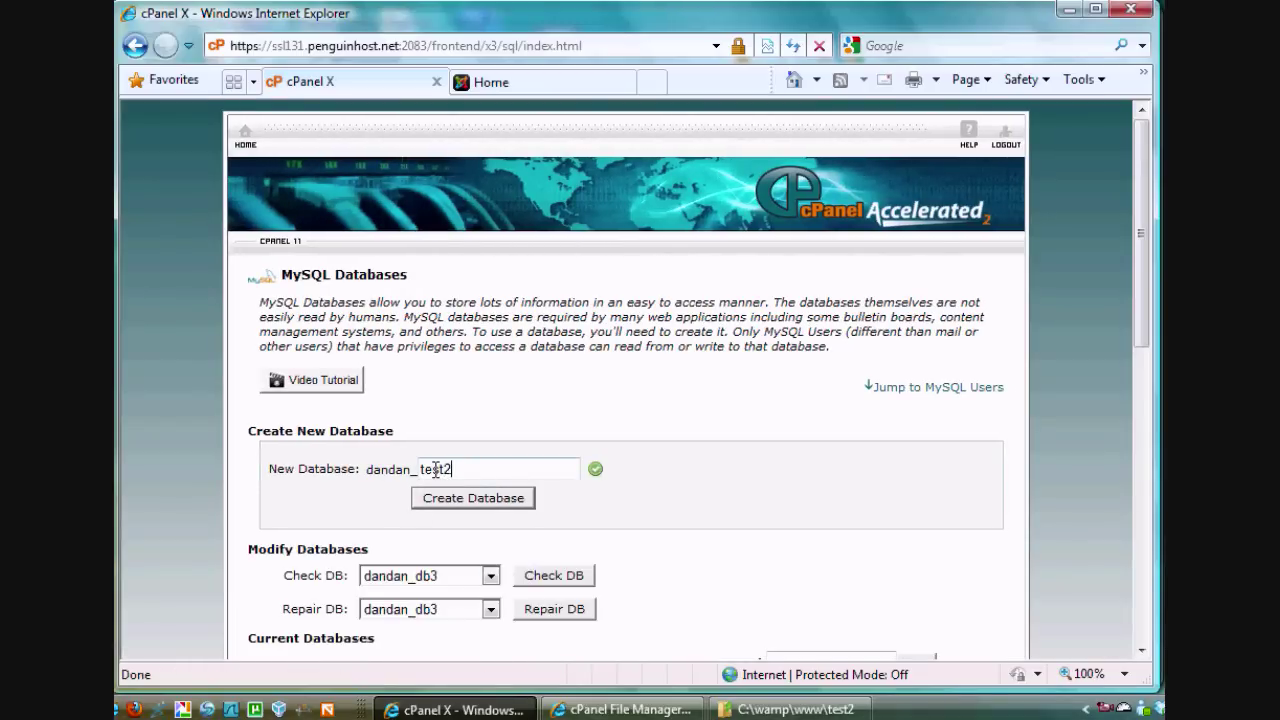
left_click_drag(465, 468, 420, 470)
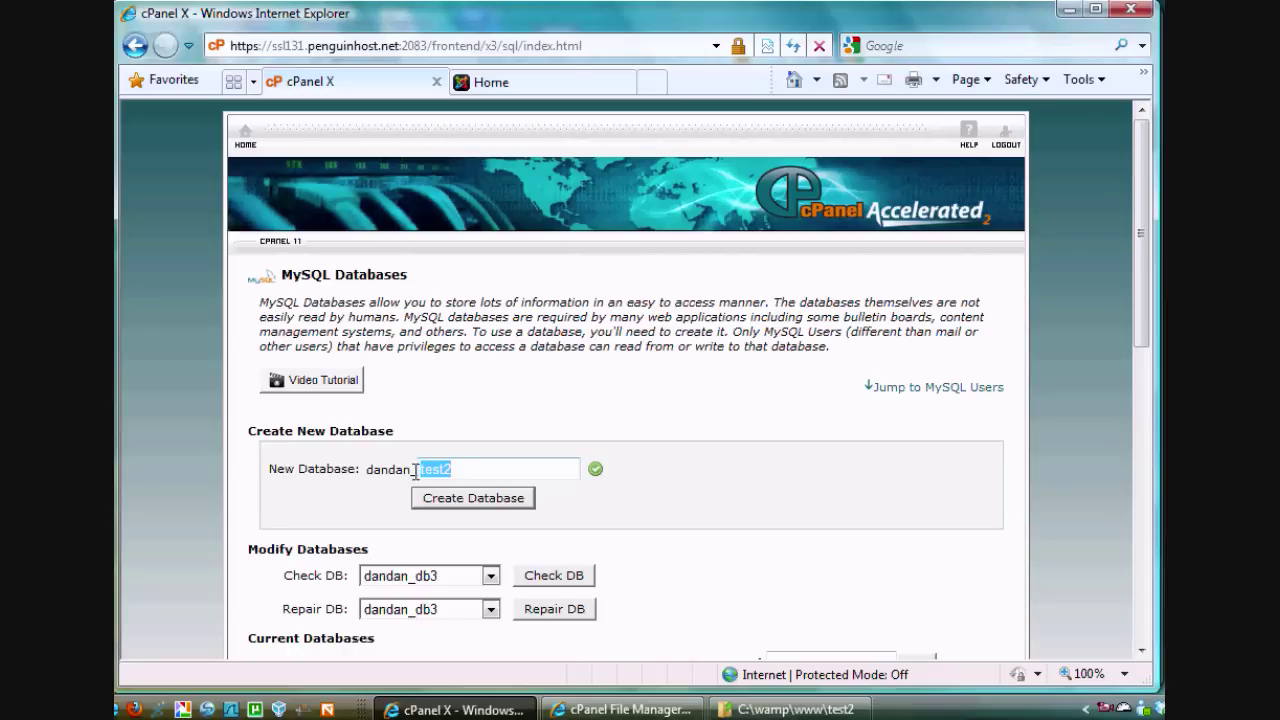
left_click(495, 469)
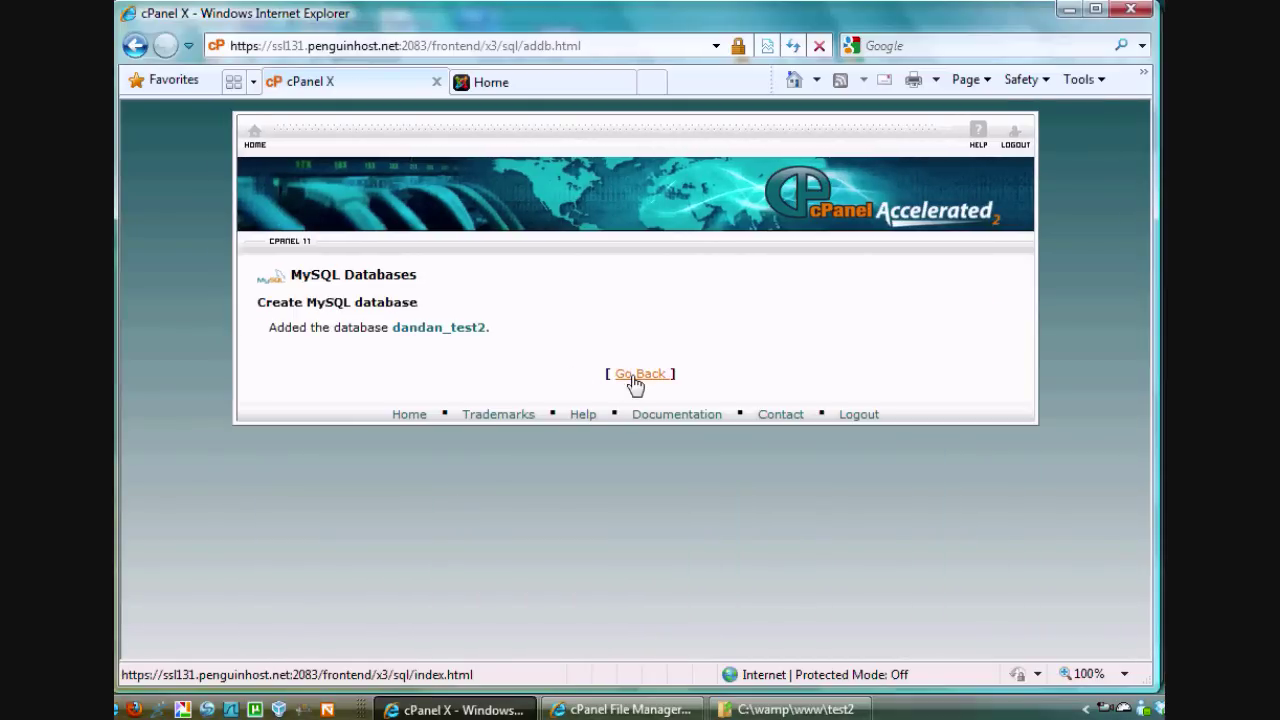
left_click(634, 377)
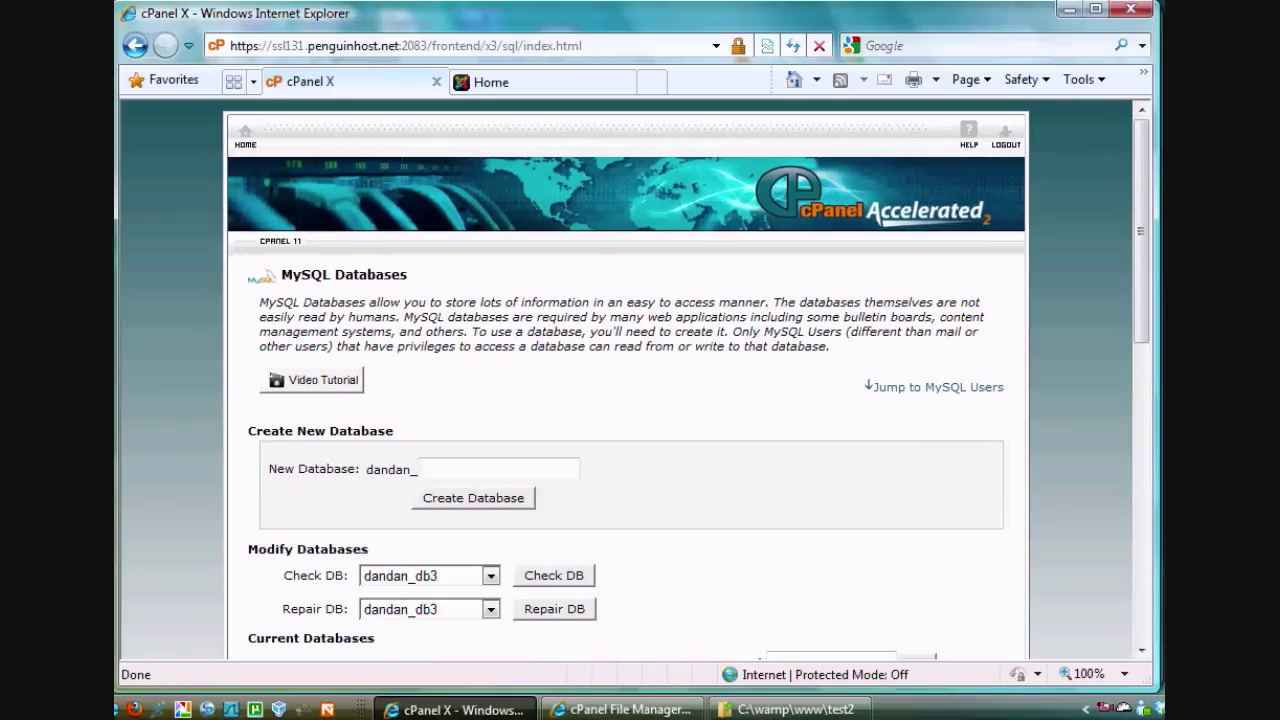
Add MySQL user test2, entering and confirming the chosen password
left_click_drag(1141, 165, 1136, 436)
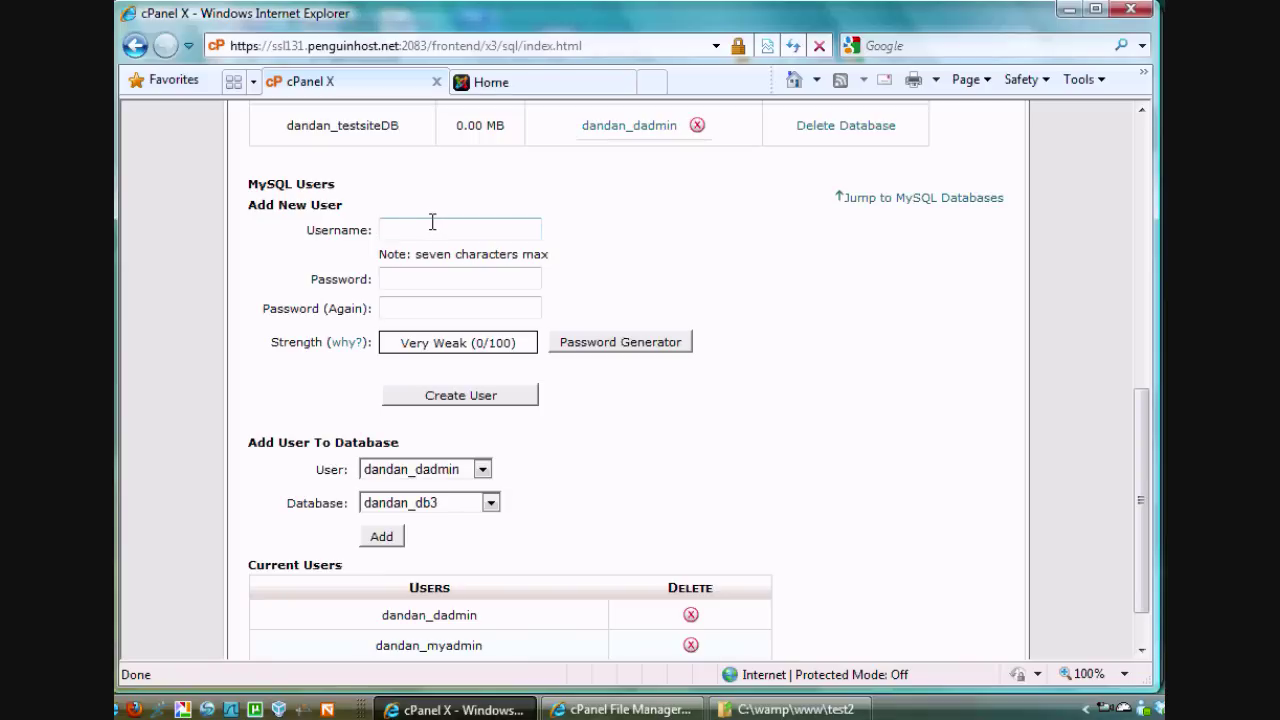
left_click(432, 221)
type("test2")
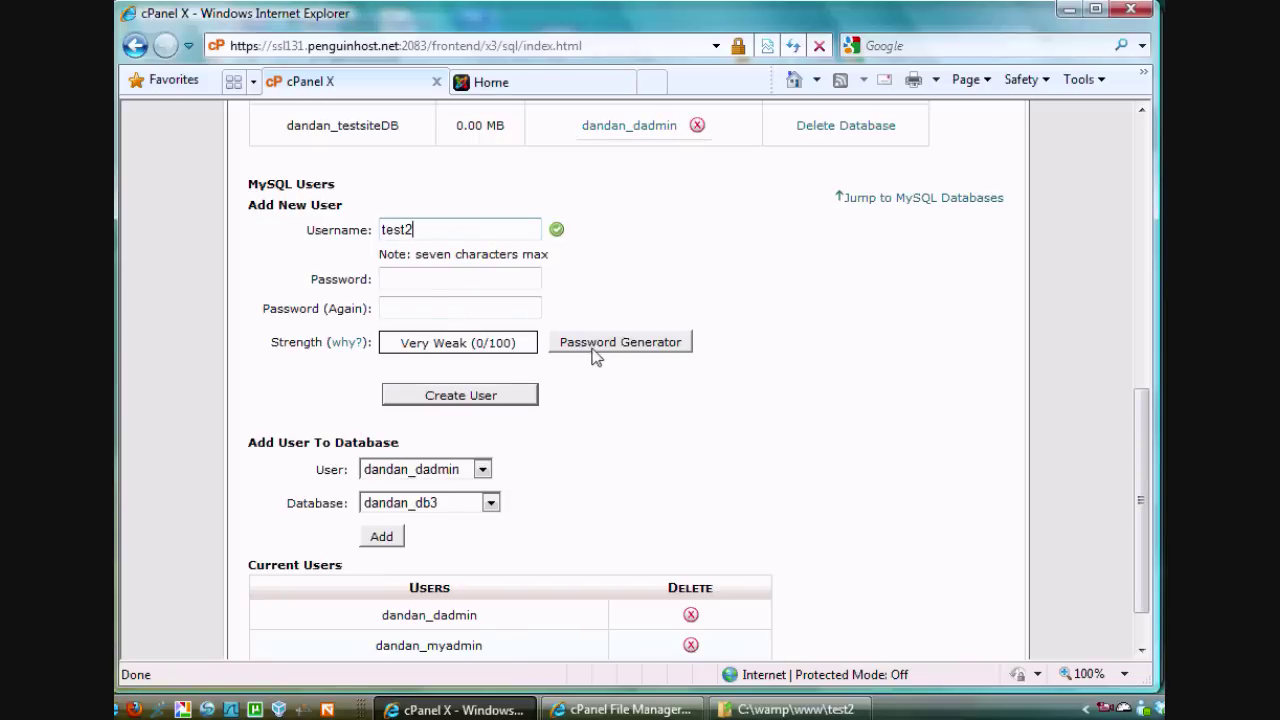
left_click_drag(434, 229, 355, 229)
left_click(421, 279)
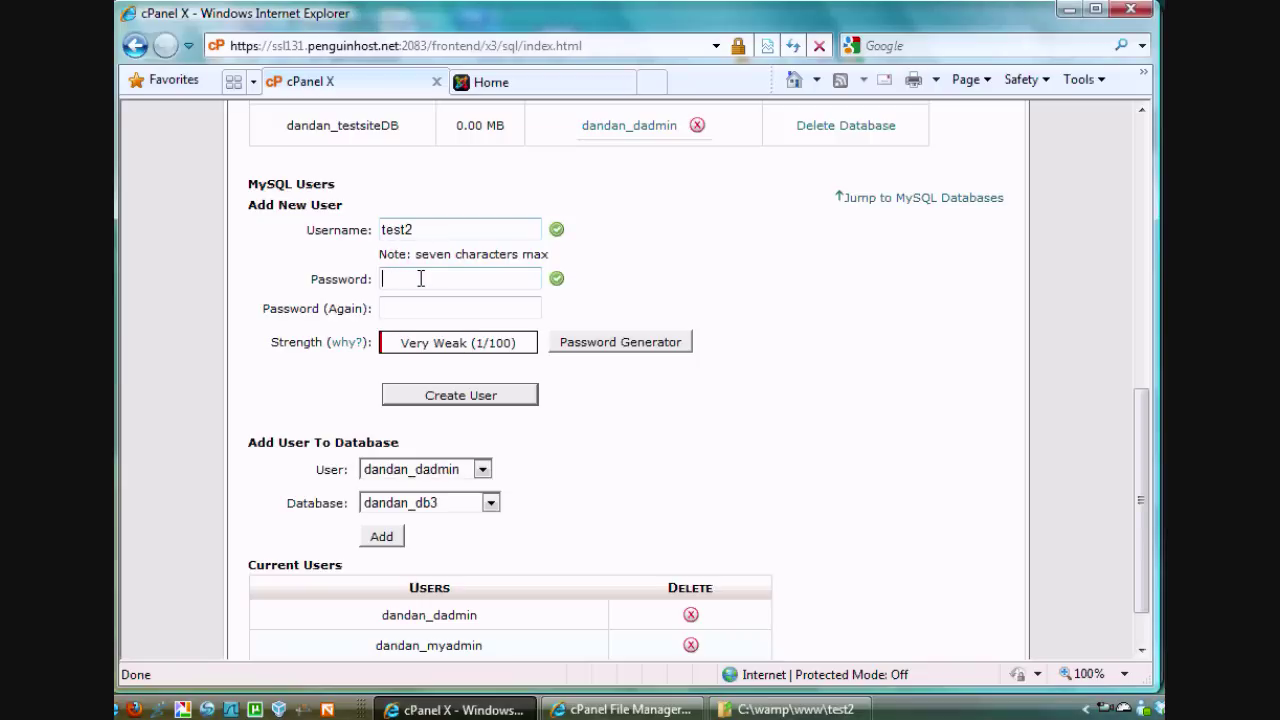
key("Tab")
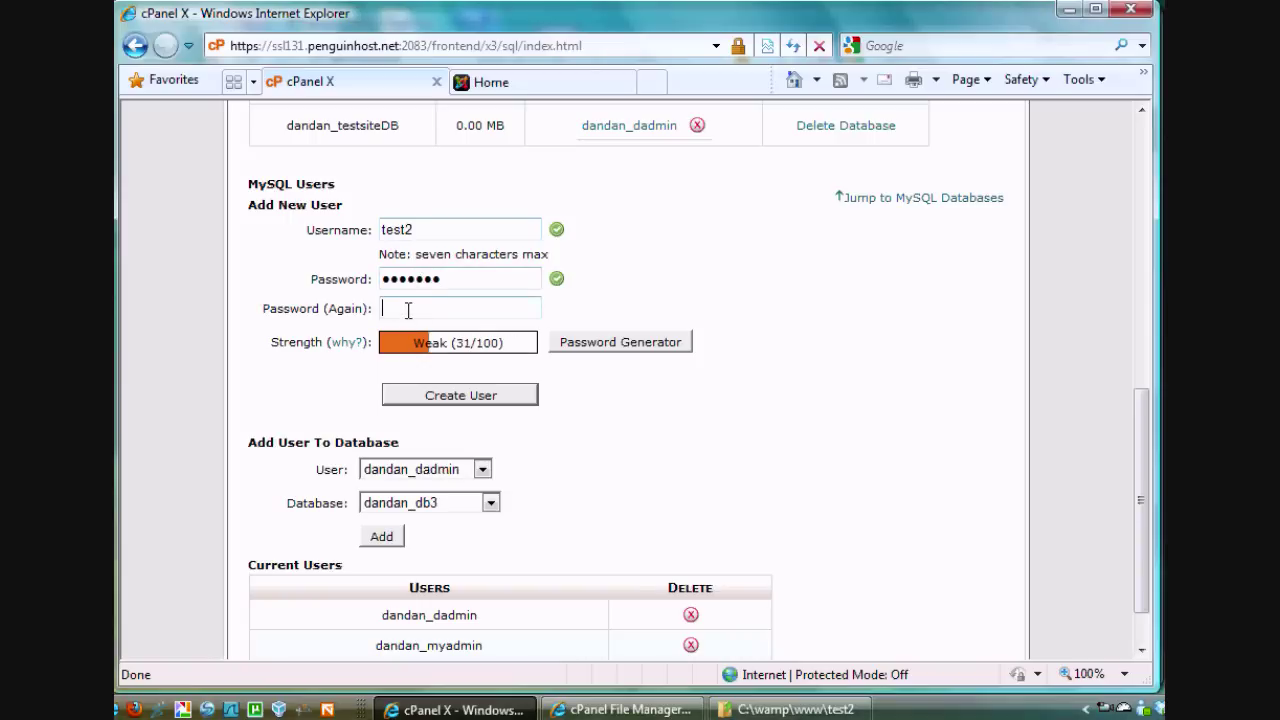
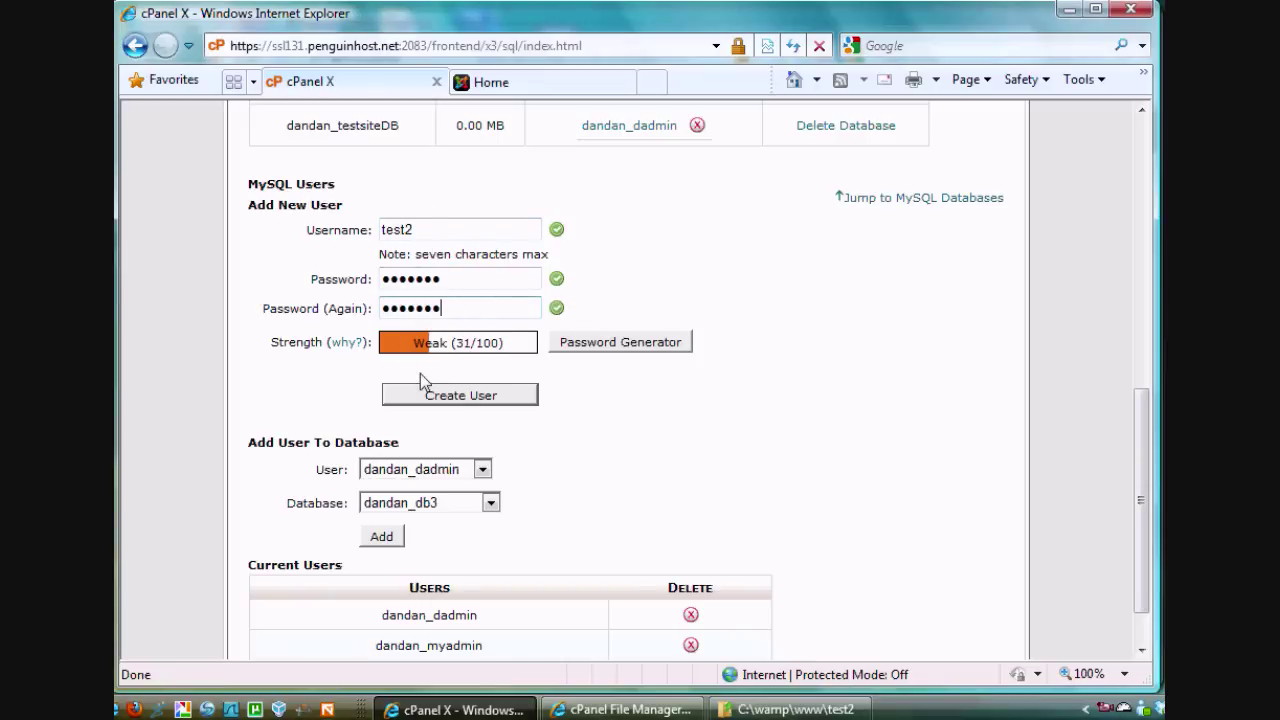
left_click(456, 396)
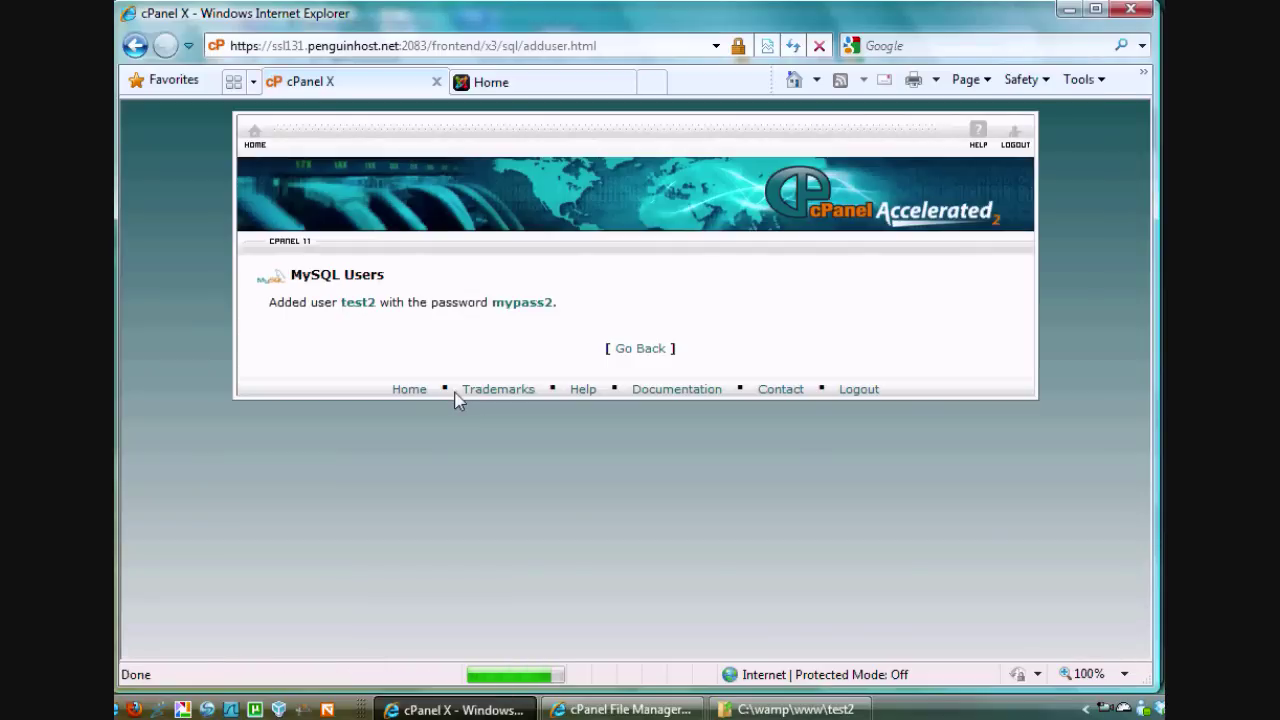
Add the test2 MySQL user to the test2 database under Add User To Database
left_click(636, 352)
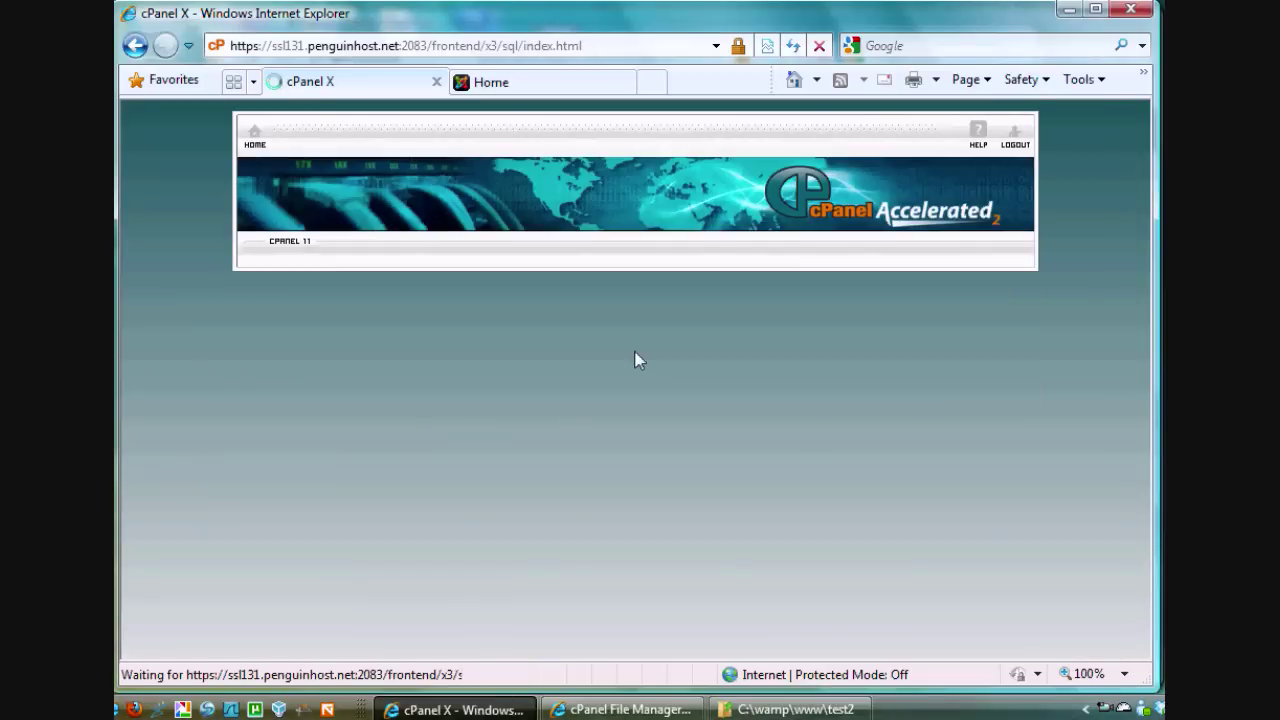
scroll(1140, 330, "down", 1)
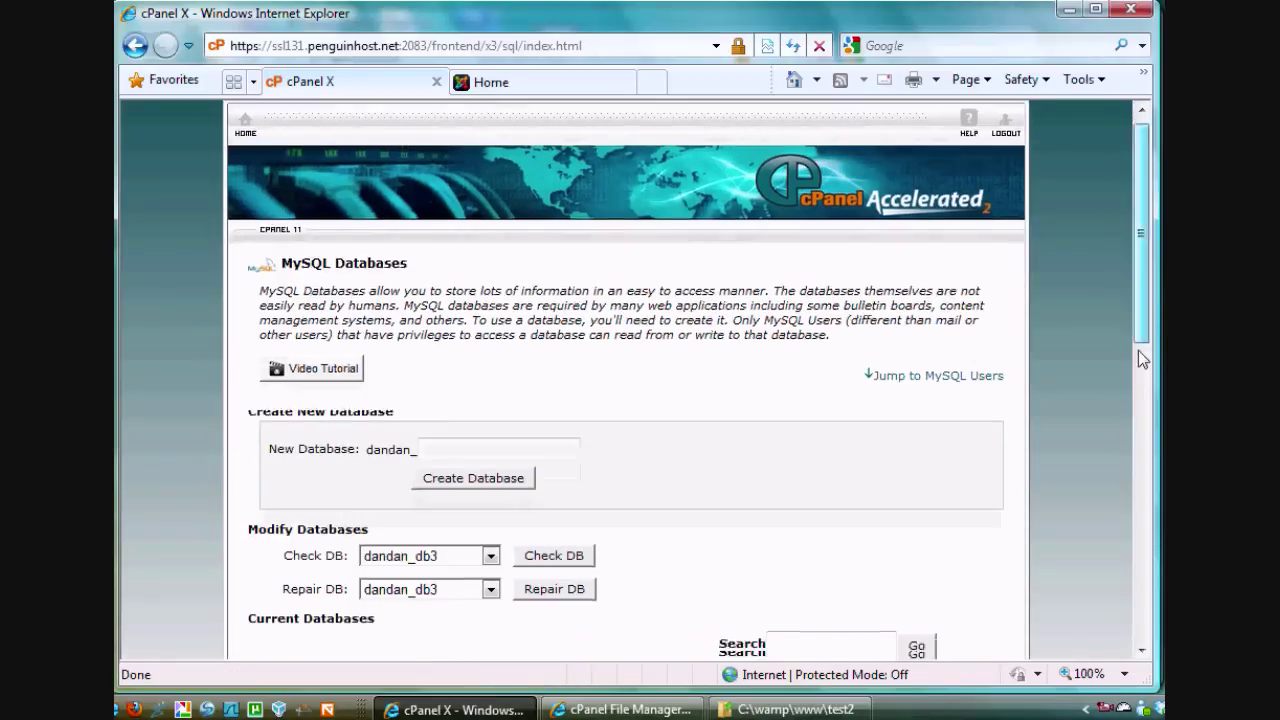
scroll(1138, 350, "down", 5)
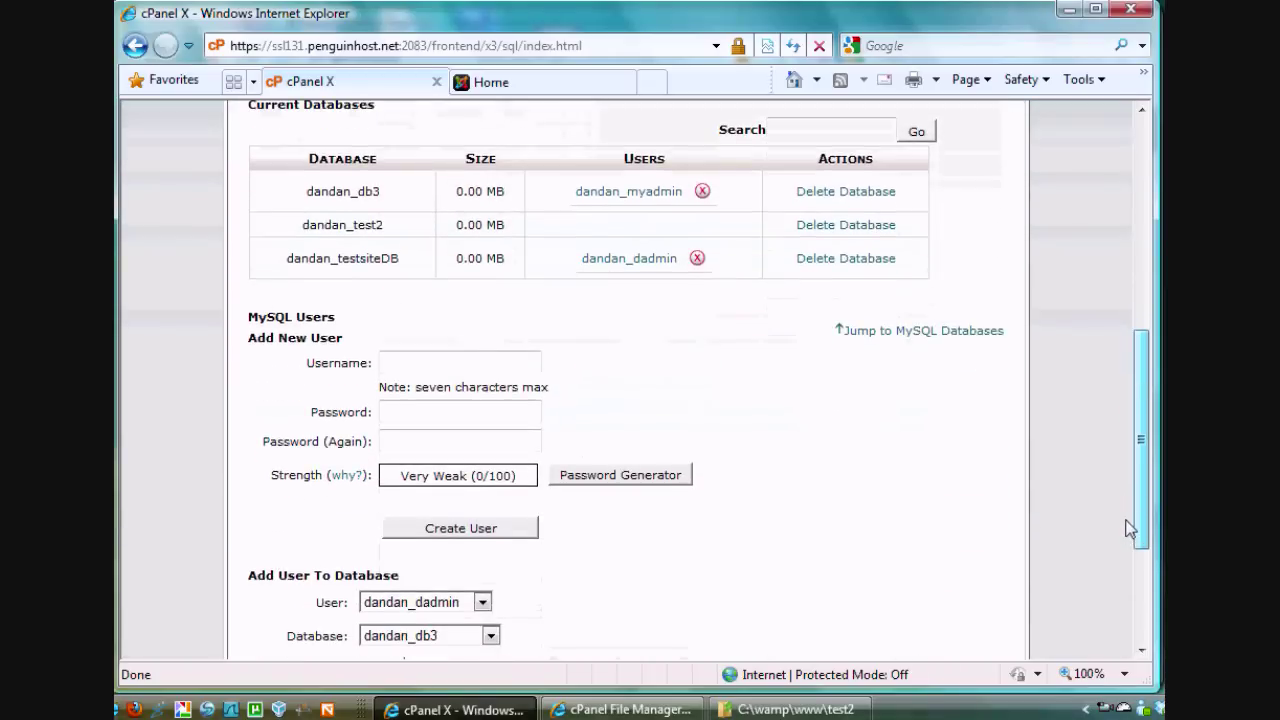
scroll(1130, 530, "down", 4)
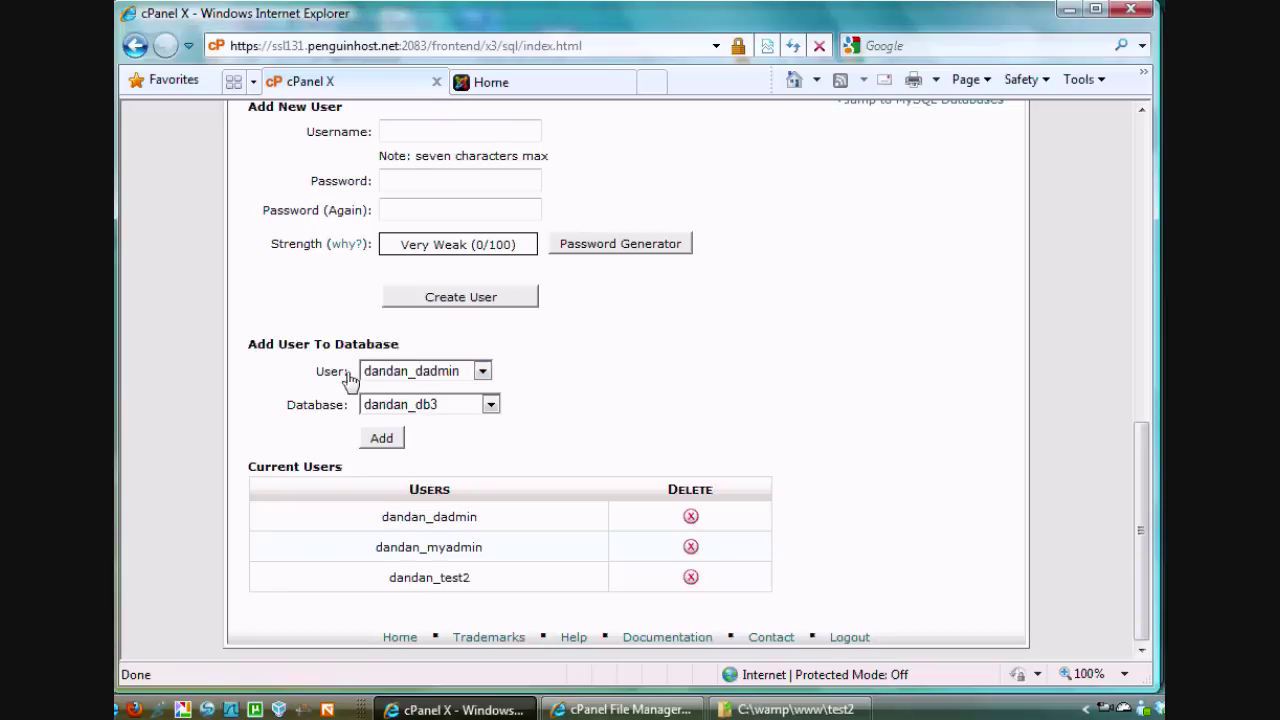
left_click(482, 371)
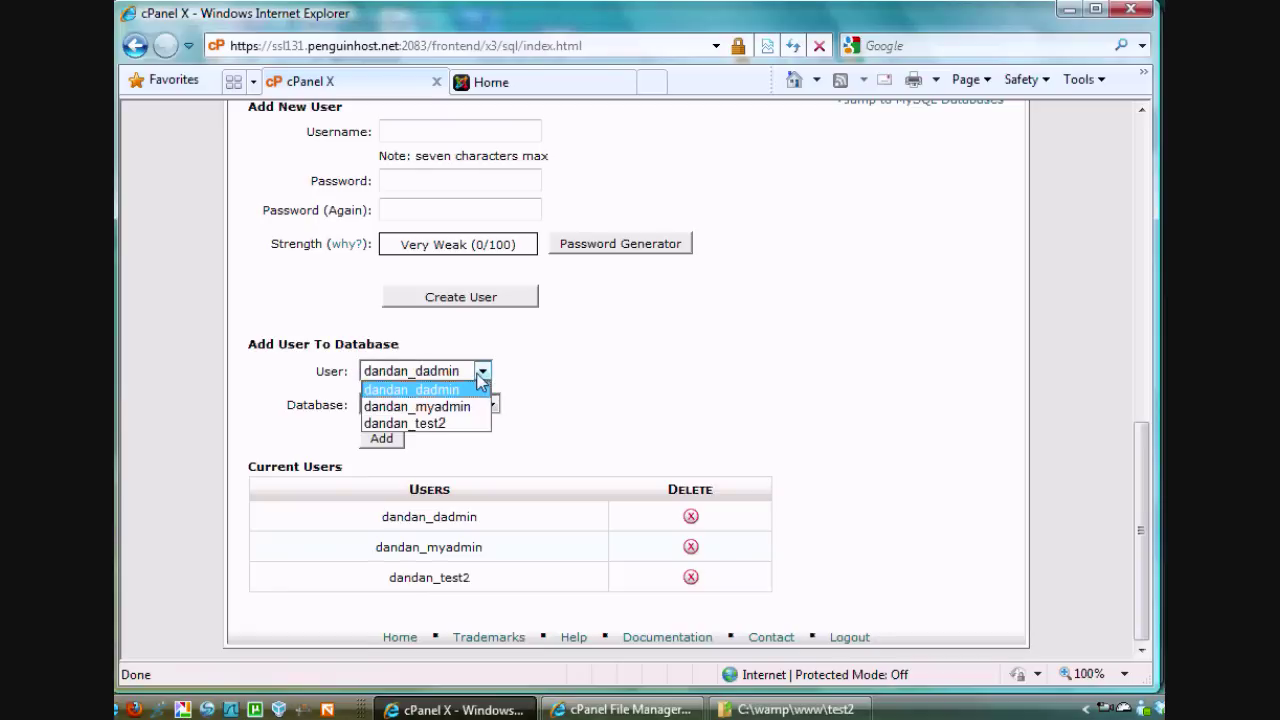
left_click(448, 423)
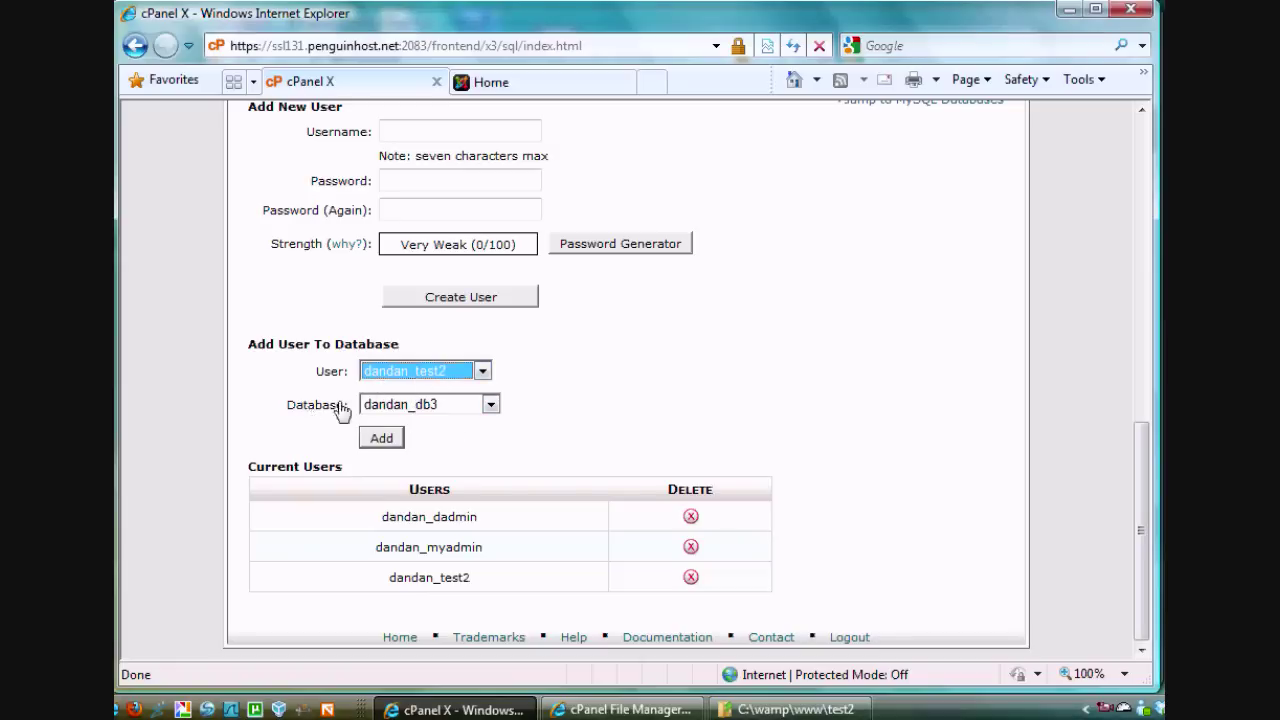
left_click(489, 404)
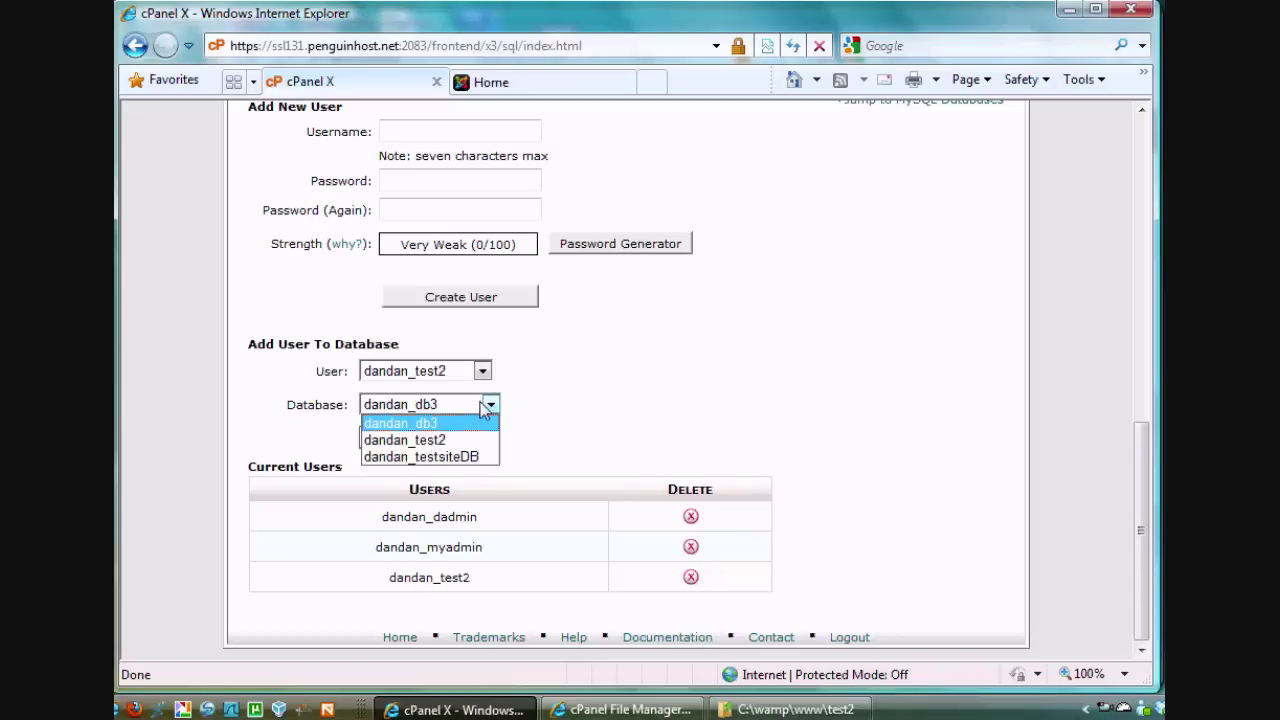
left_click(432, 440)
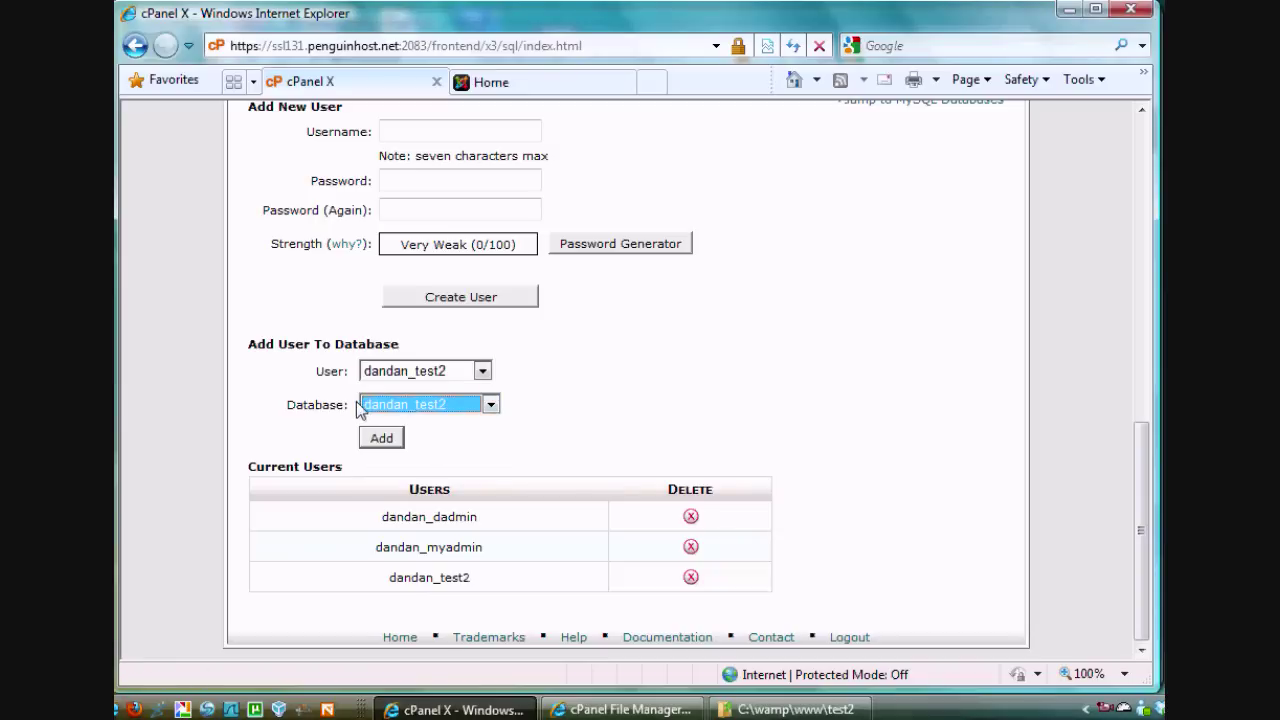
left_click(387, 443)
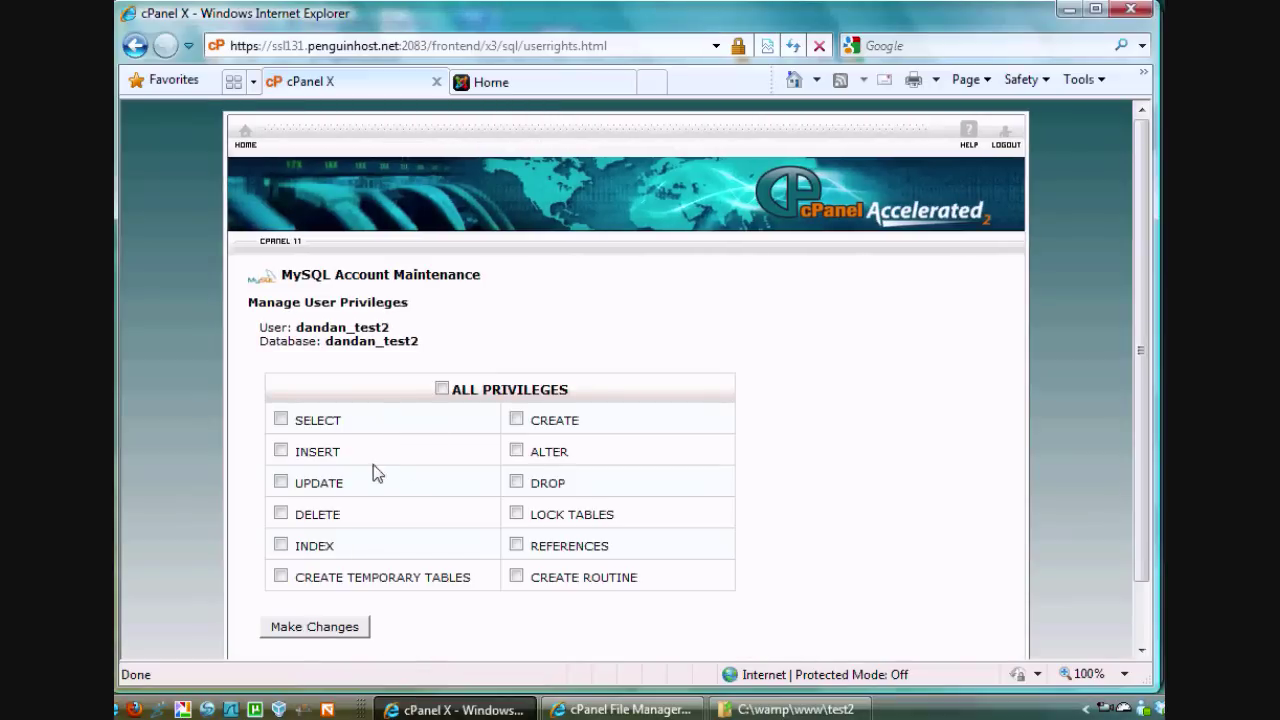
Grant dandan_test2 ALL PRIVILEGES on dandan_test2 and return to MySQL Databases
left_click(441, 390)
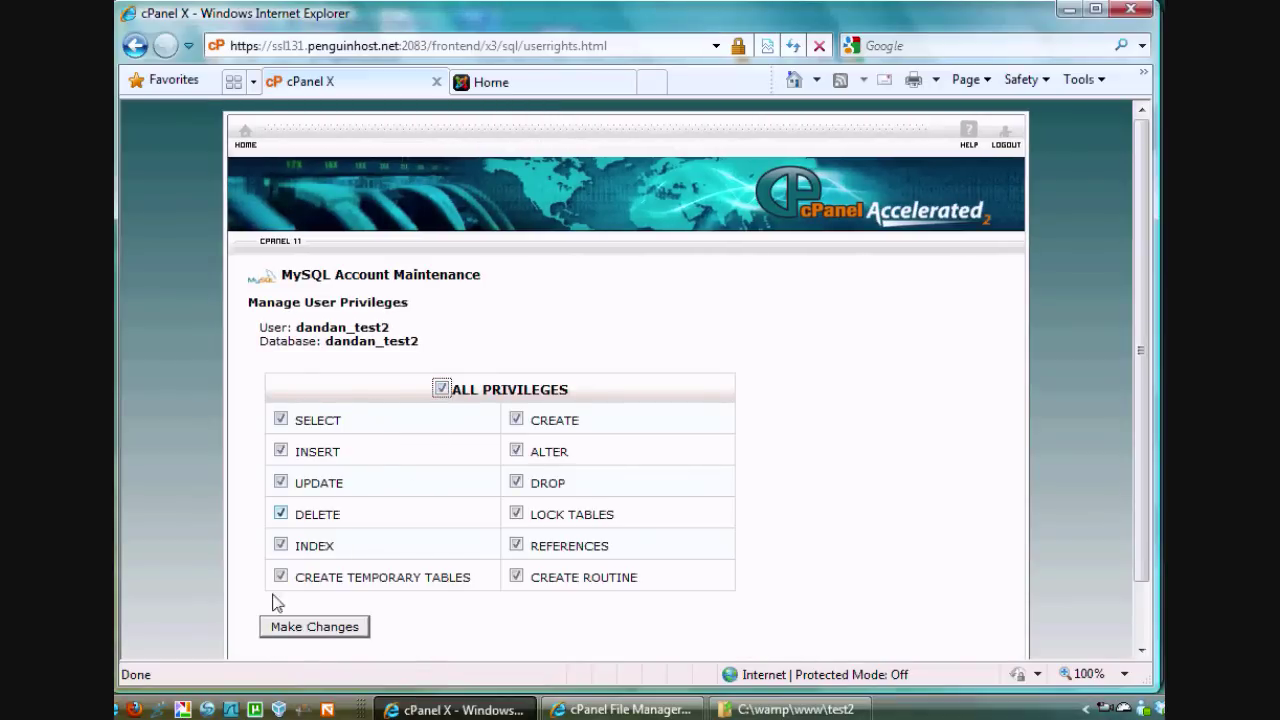
left_click(311, 626)
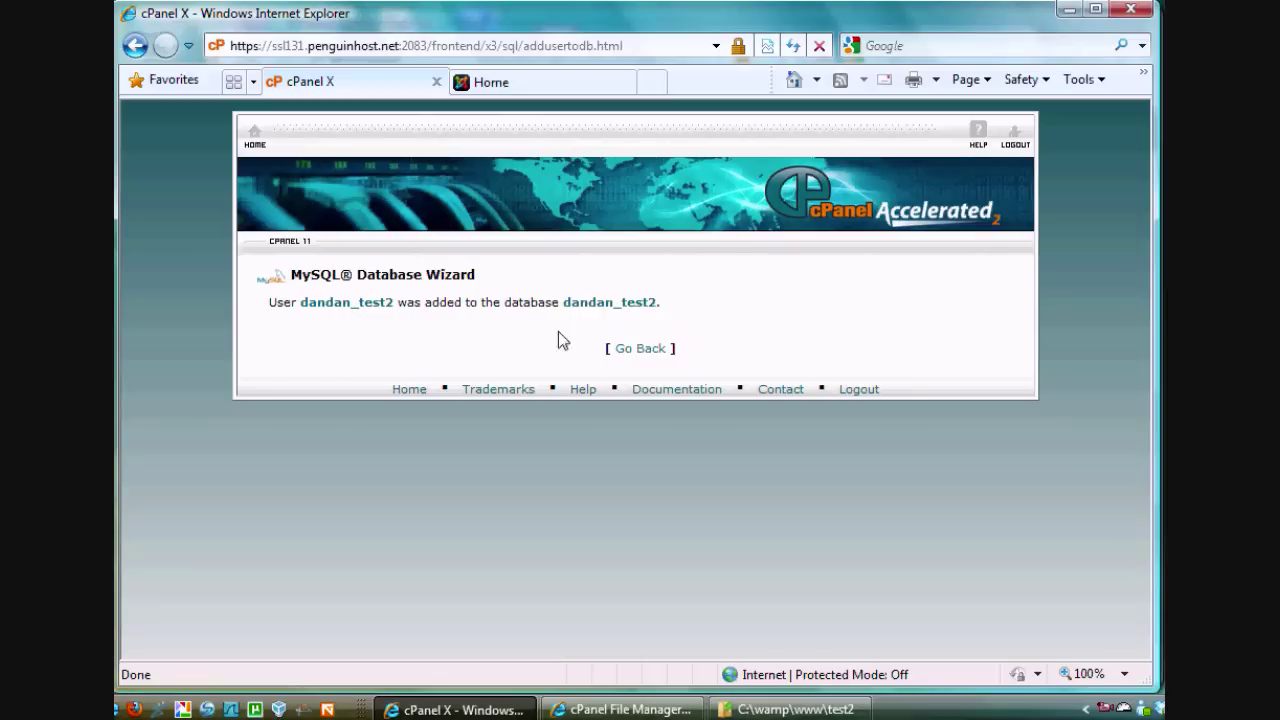
left_click(642, 350)
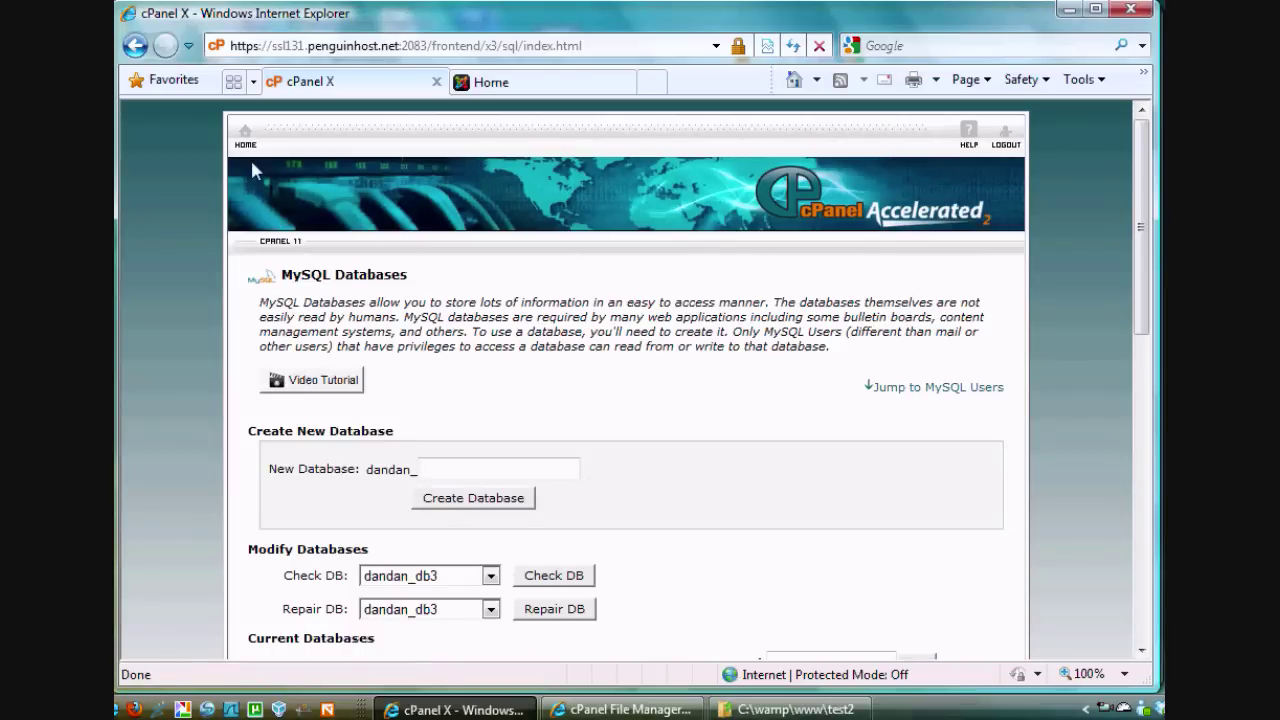
Launch phpMyAdmin from cPanel and open the test2 database's Import page
left_click(252, 171)
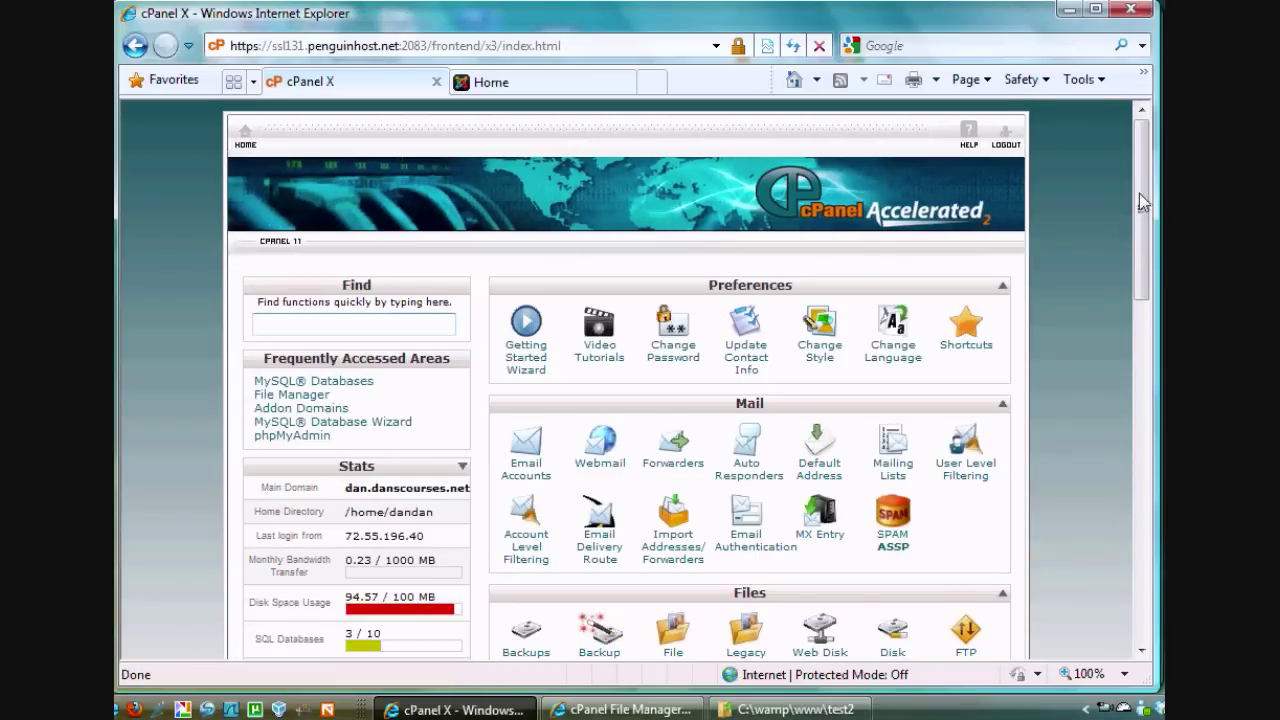
left_click_drag(1143, 201, 1141, 490)
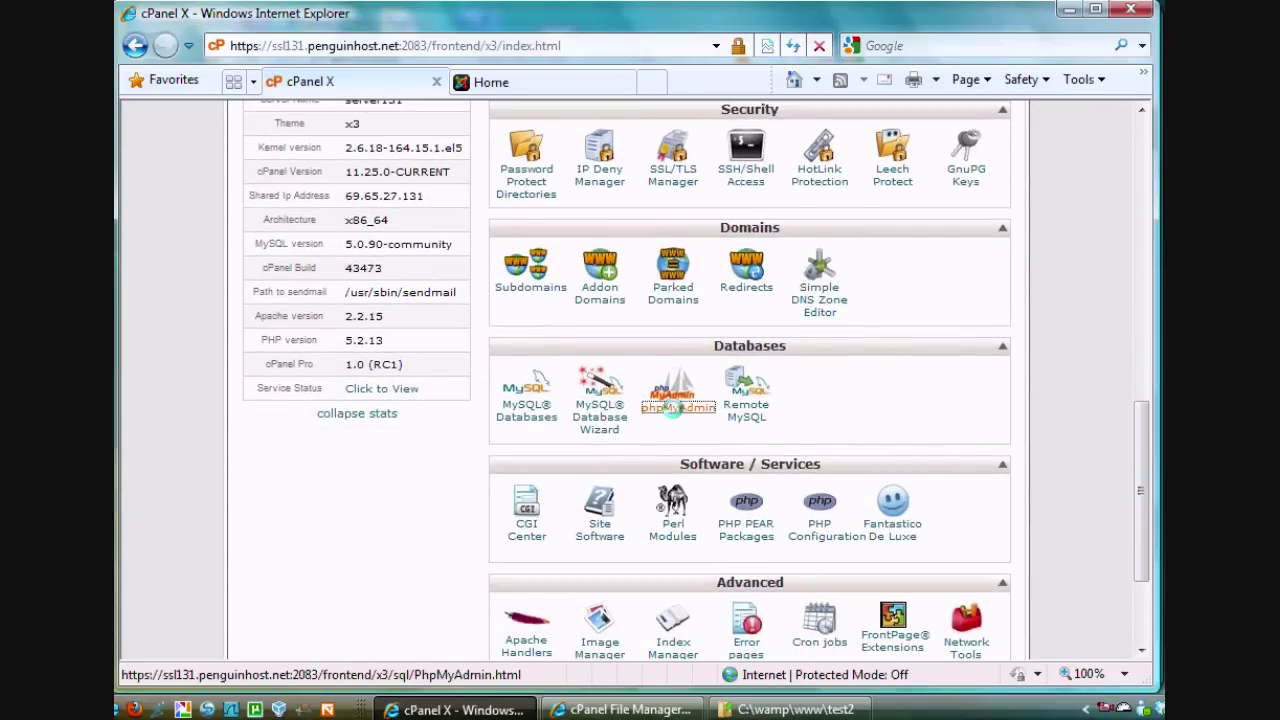
left_click(673, 408)
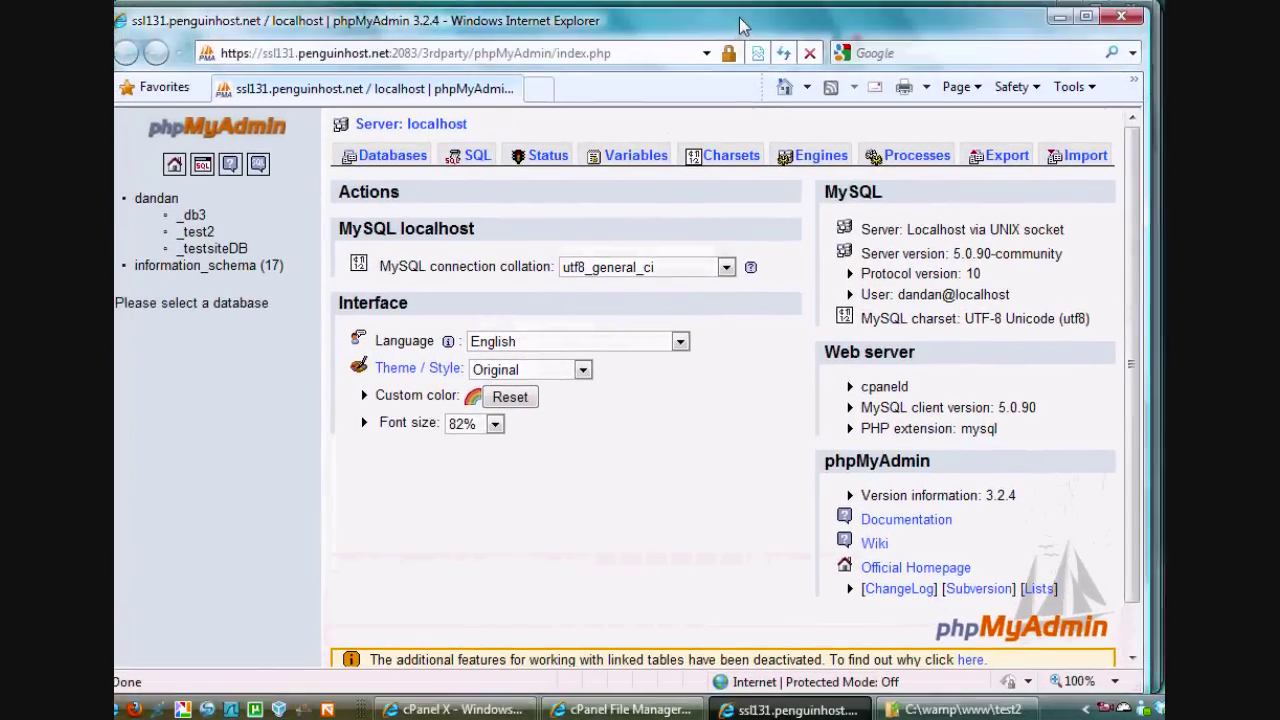
left_click_drag(740, 25, 755, 22)
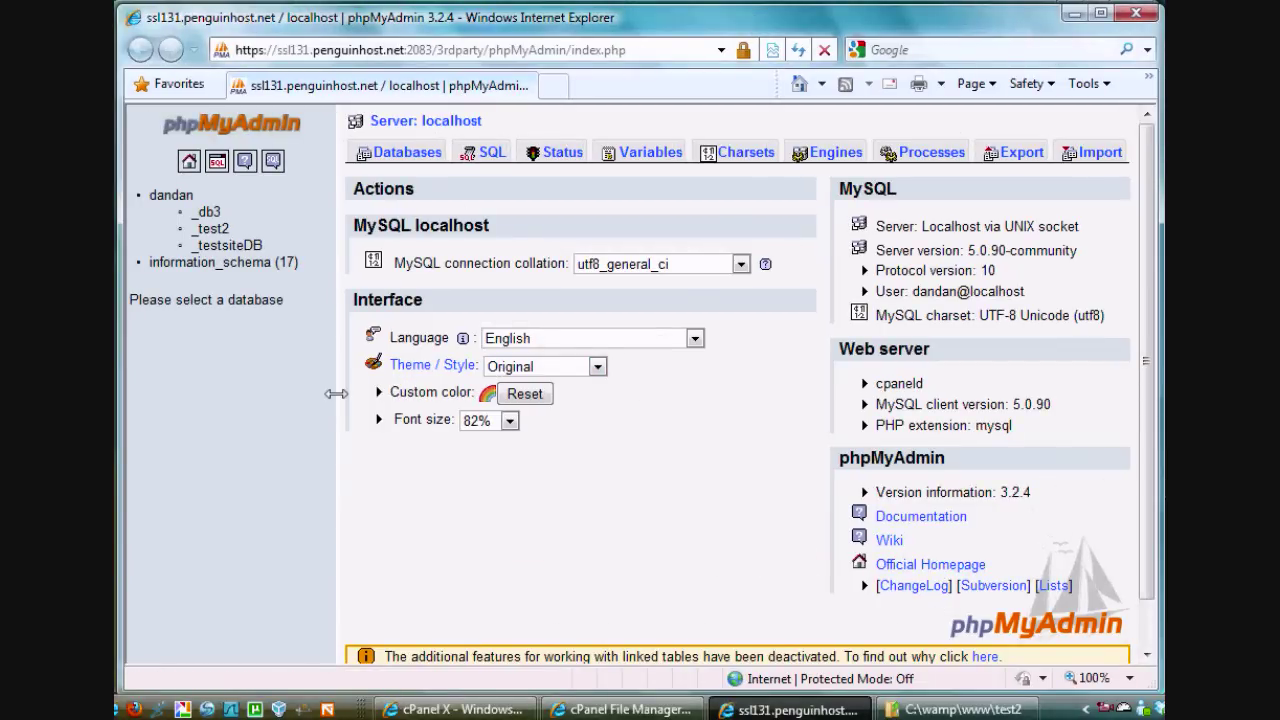
left_click(216, 229)
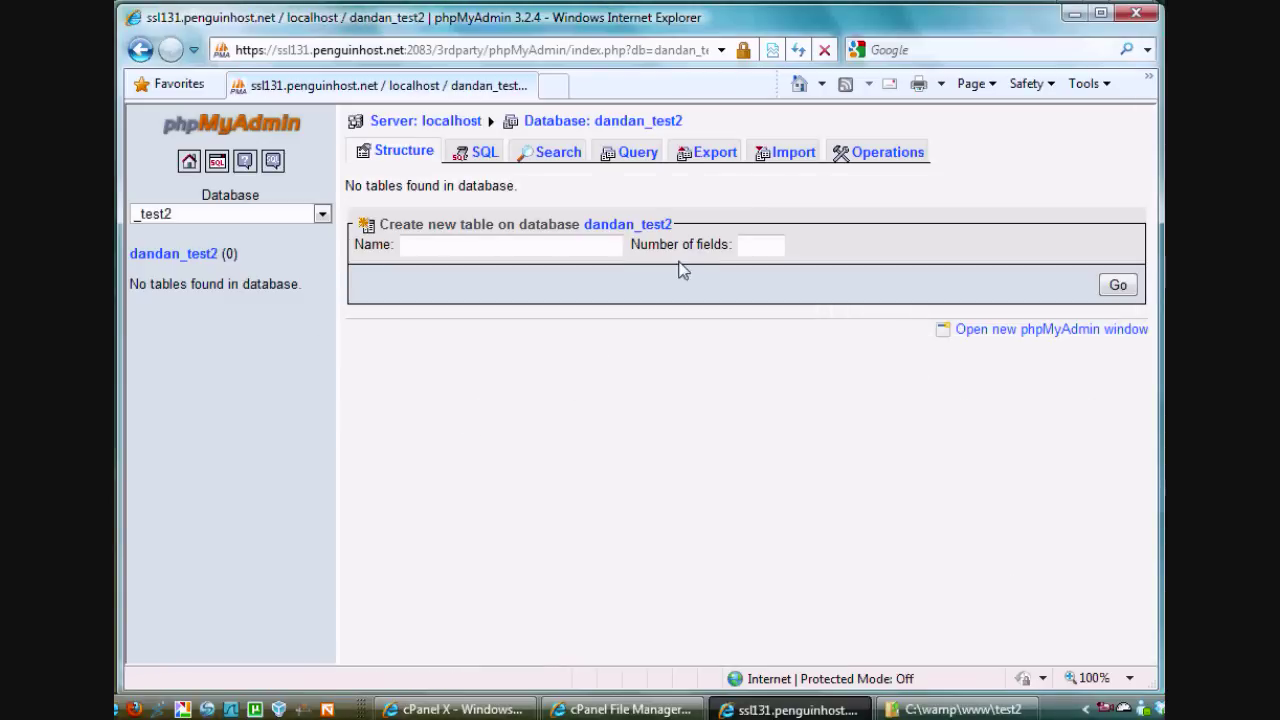
left_click(789, 155)
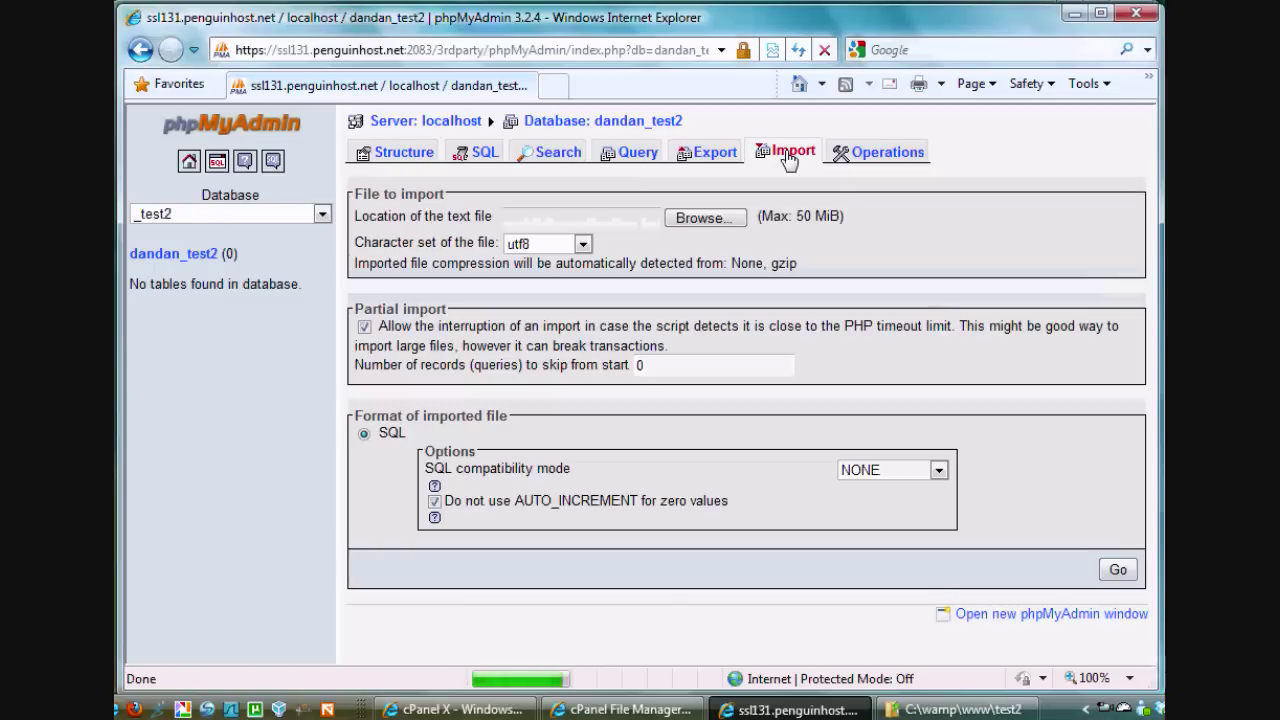
Import Downloads\test2DB4.sql.gz into the test2 database
left_click(703, 219)
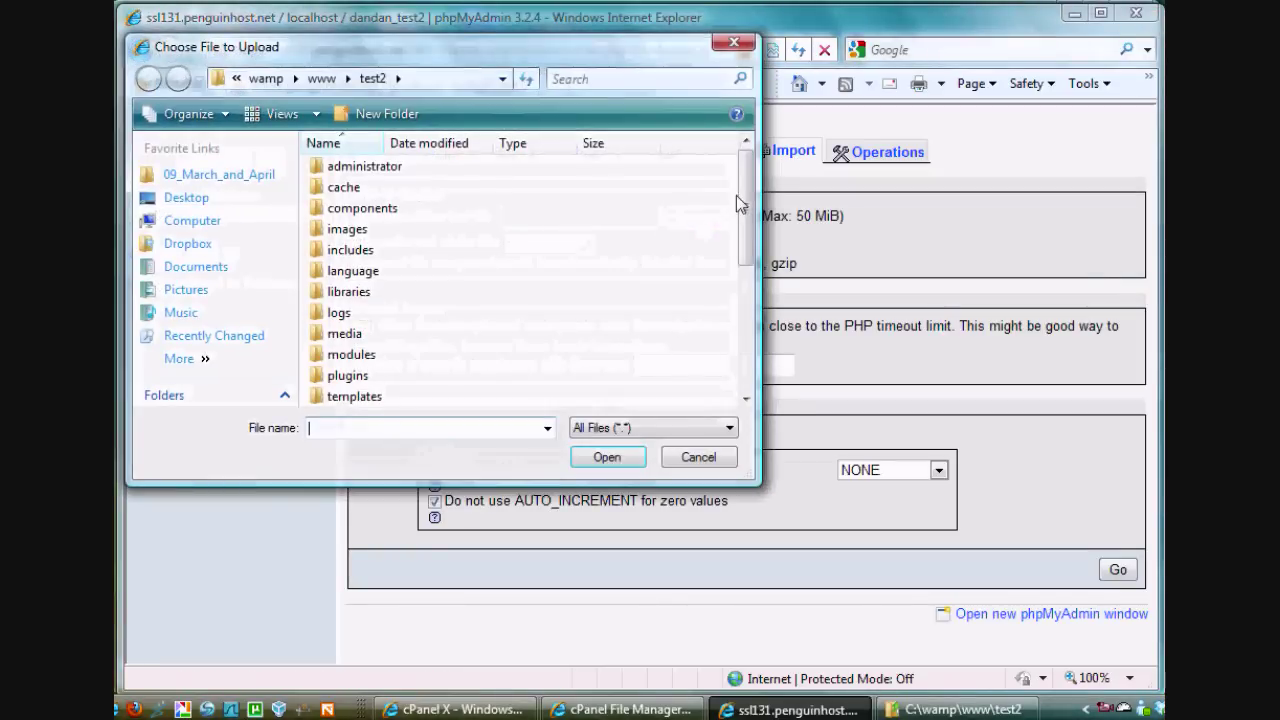
left_click(207, 267)
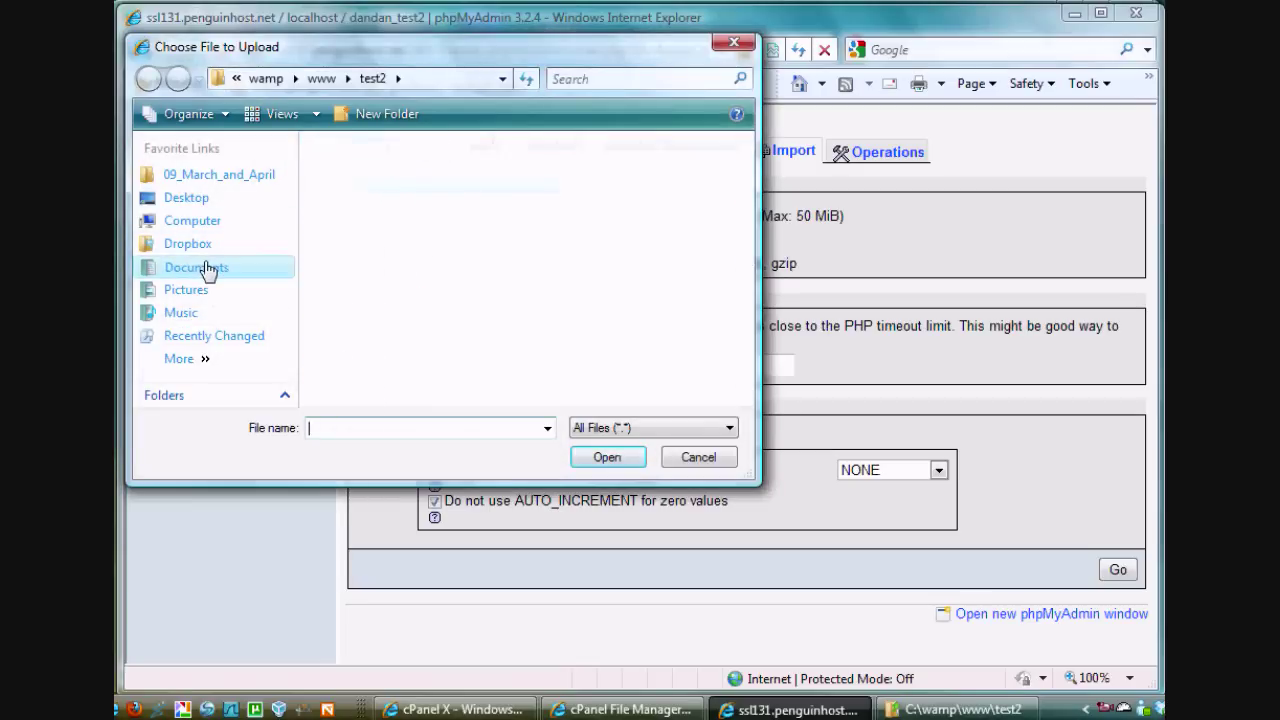
left_click(292, 78)
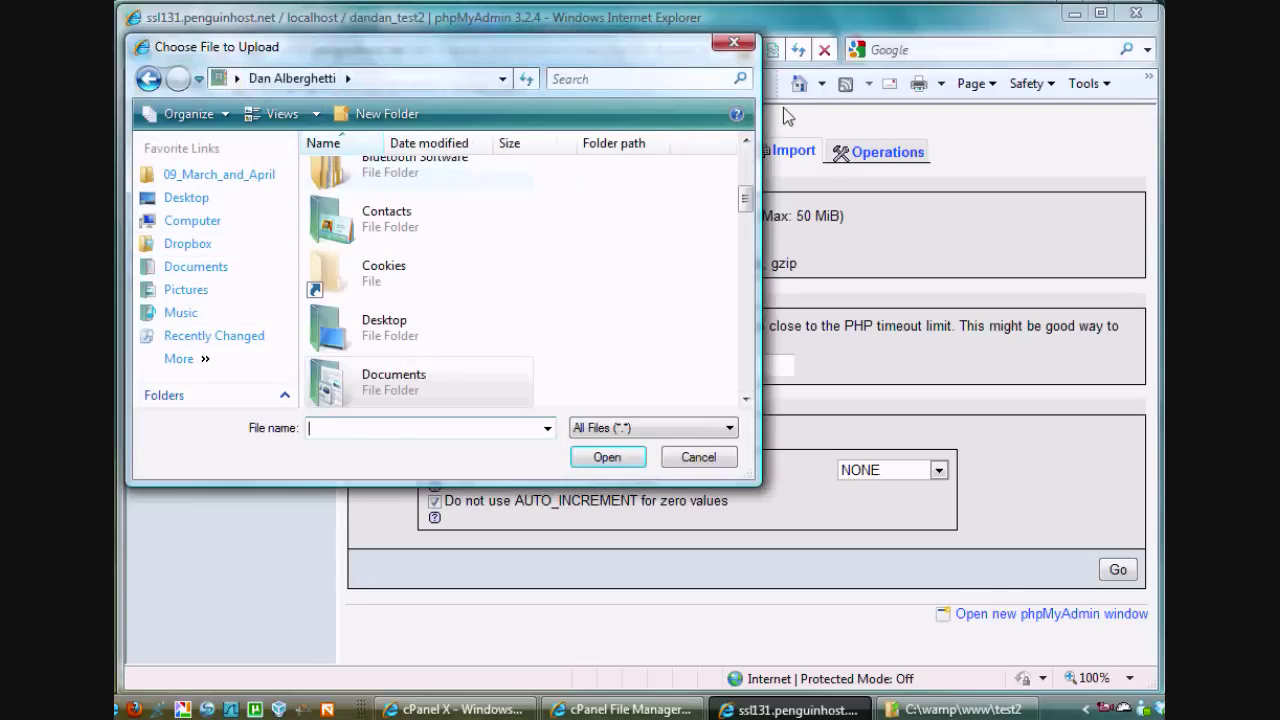
left_click_drag(747, 200, 747, 224)
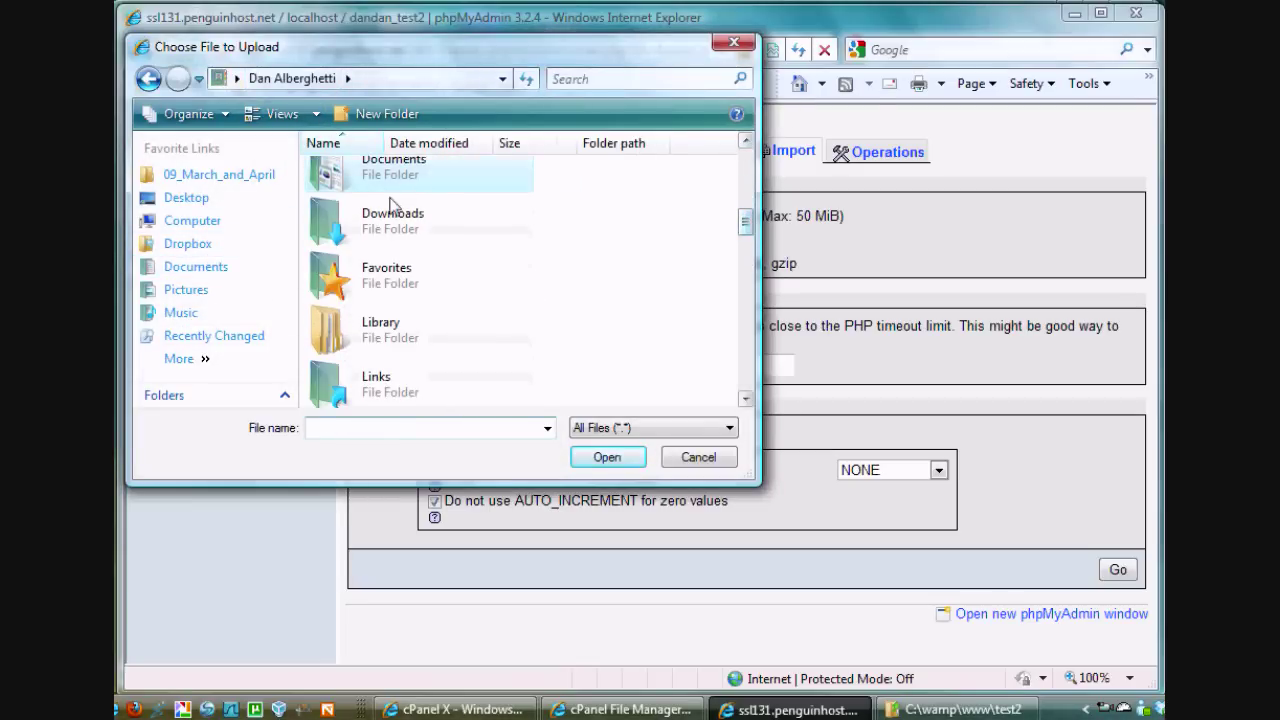
double_click(392, 210)
left_click_drag(745, 202, 745, 367)
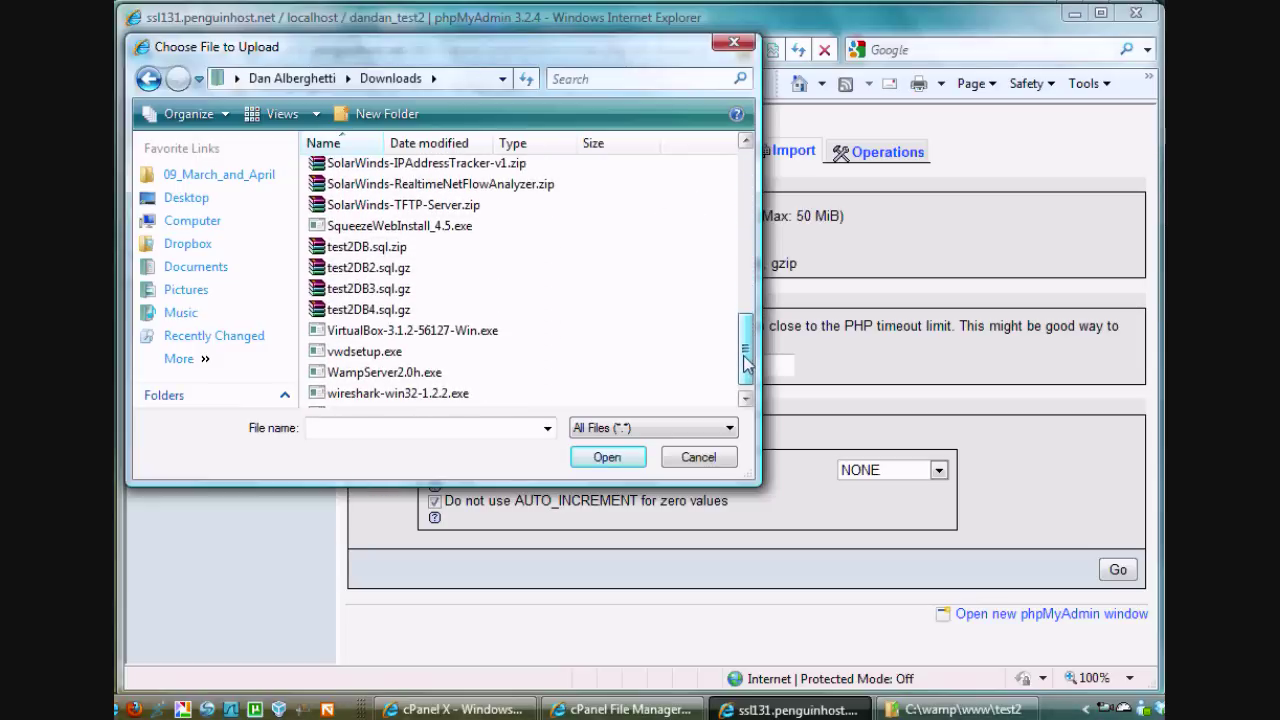
double_click(374, 309)
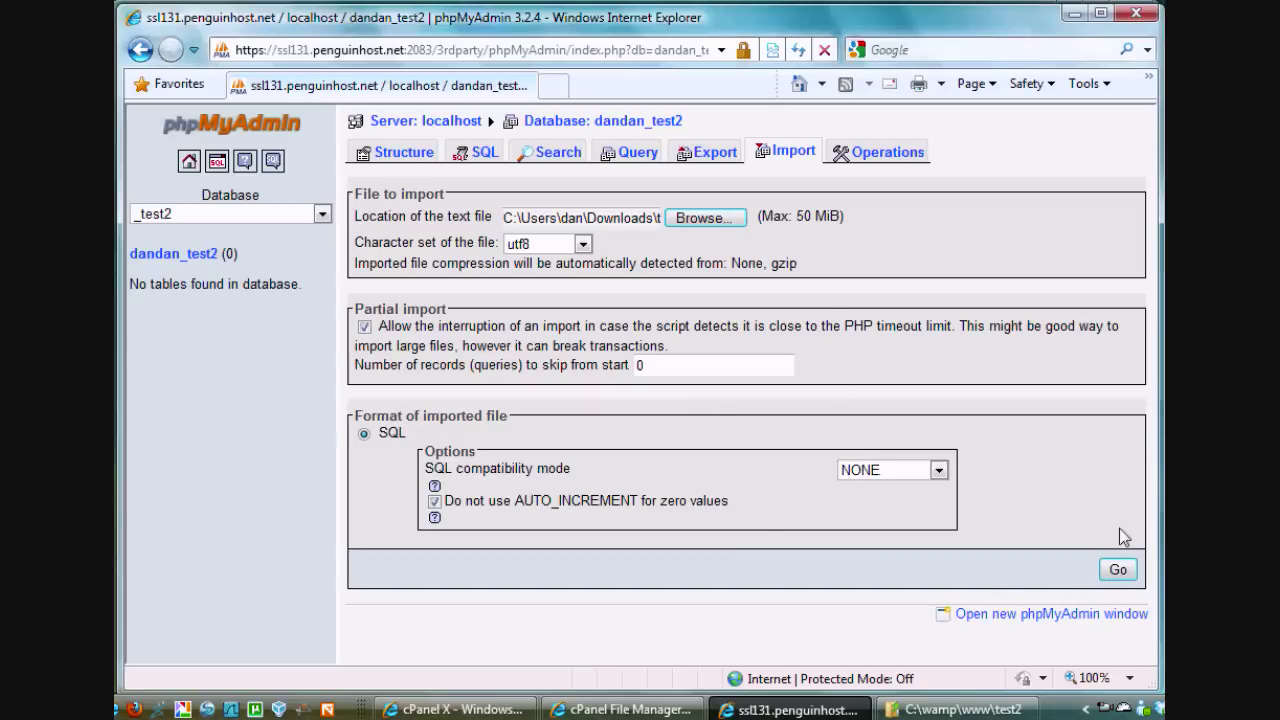
left_click(1118, 569)
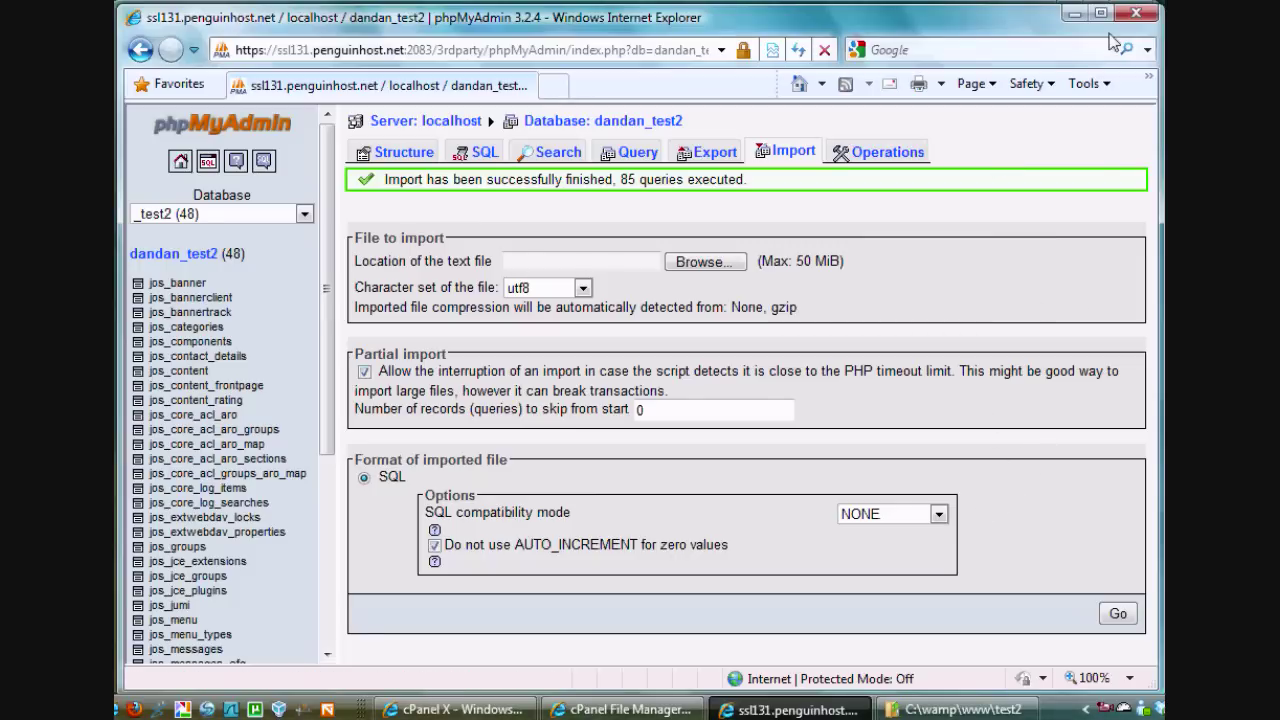
Load dan.danscourses.net/test2 in a new tab, showing a MySQL connection error, then return to cPanel
left_click(1134, 14)
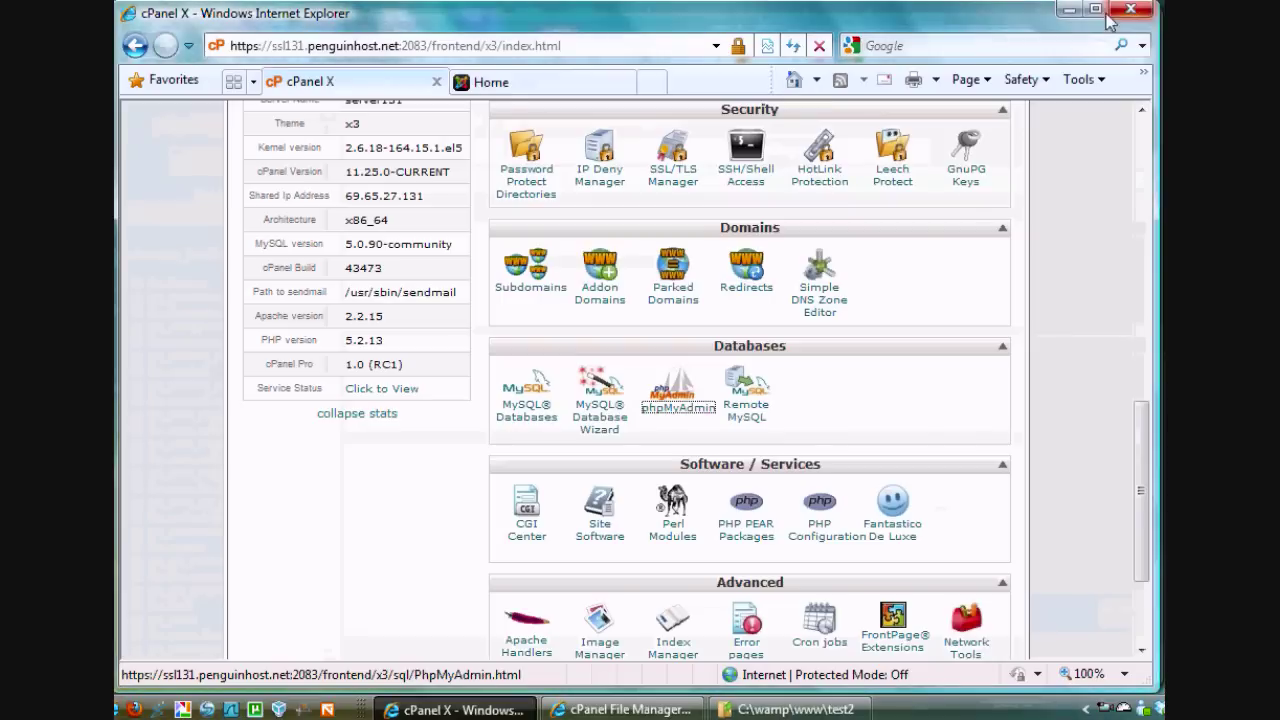
left_click_drag(1143, 432, 1143, 140)
left_click(644, 87)
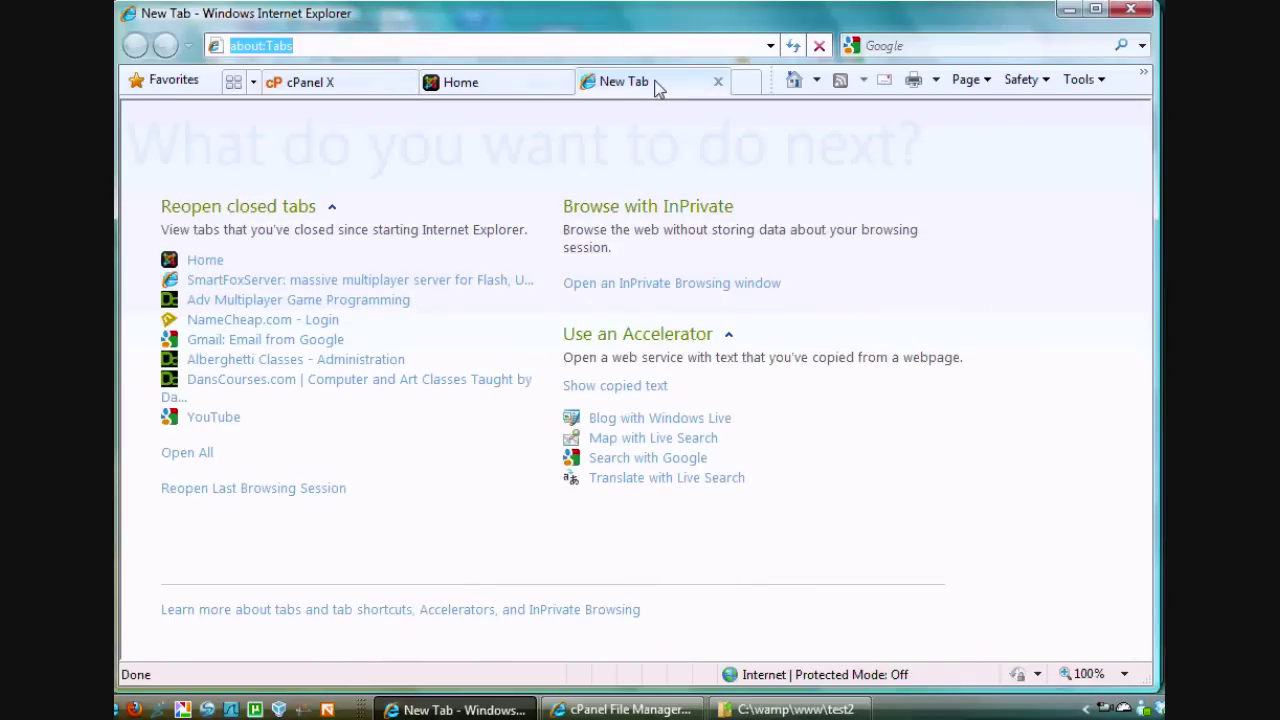
type("localhost/")
key("BackSpace")
key("BackSpace")
key("BackSpace")
key("BackSpace")
key("BackSpace")
key("BackSpace")
key("BackSpace")
key("BackSpace")
key("BackSpace")
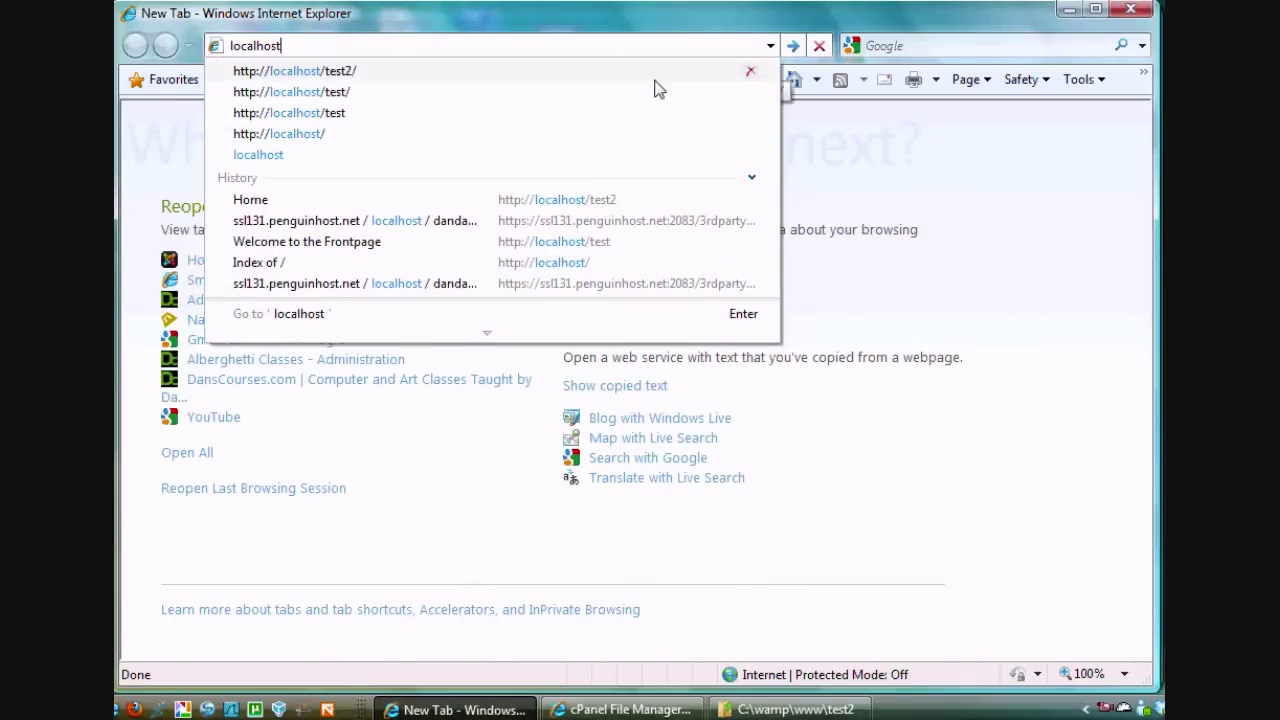
key("BackSpace")
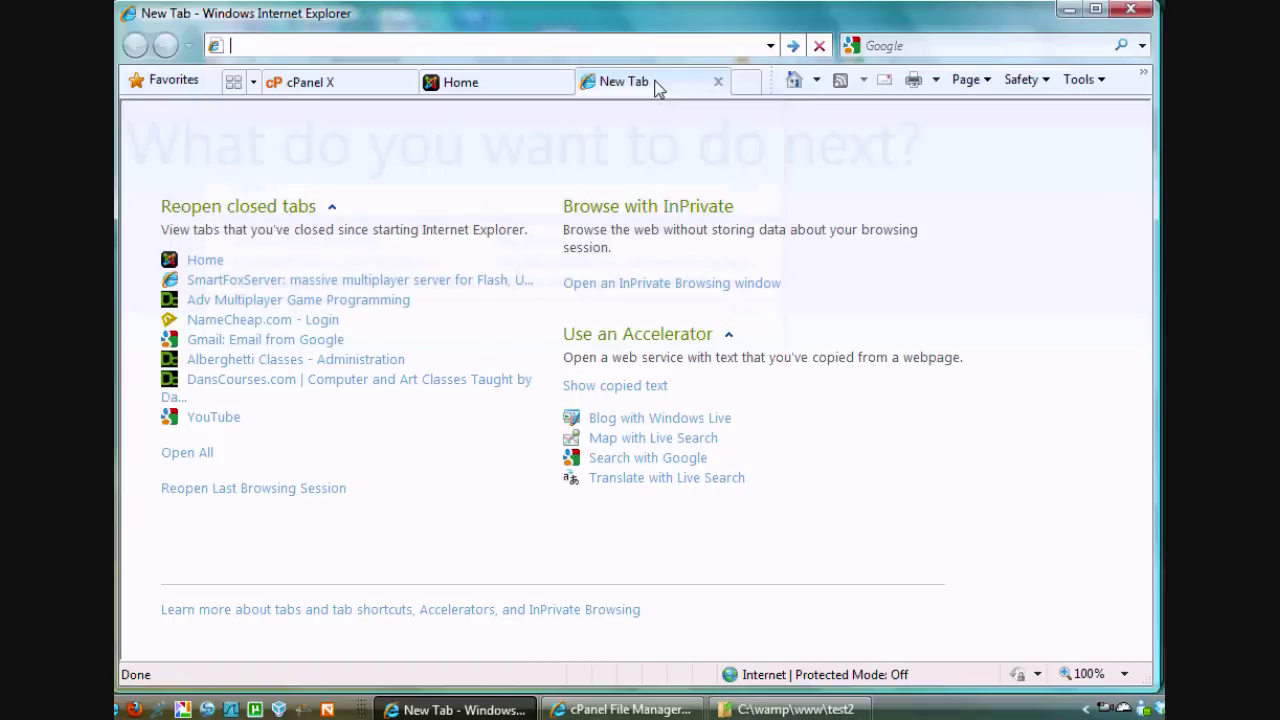
type("dan.")
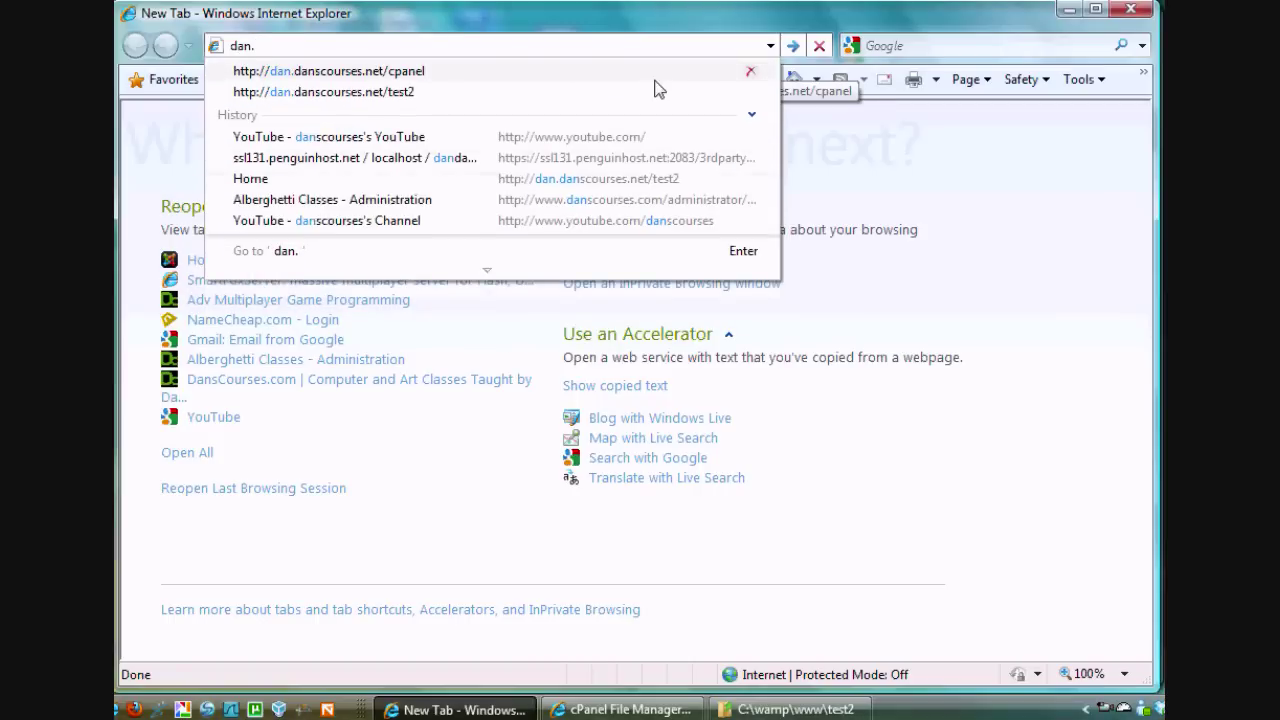
type("danscourse")
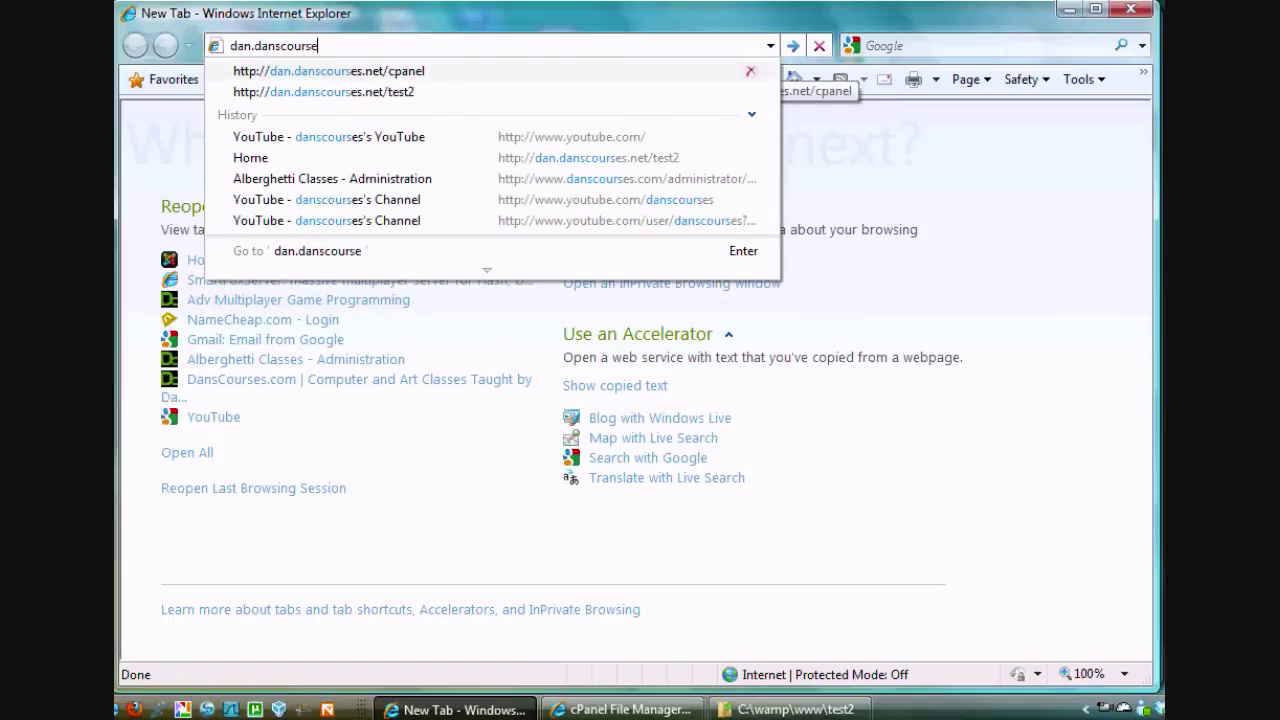
type("s")
key("Down")
key("Down")
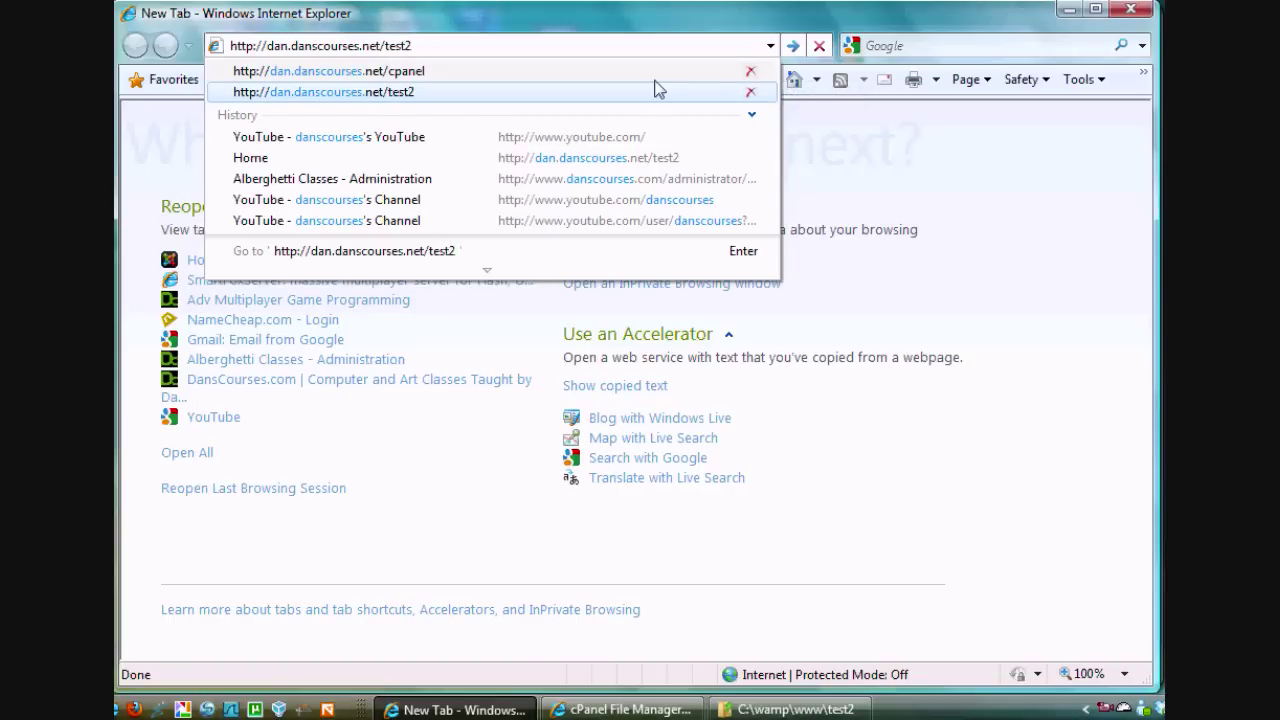
left_click(424, 93)
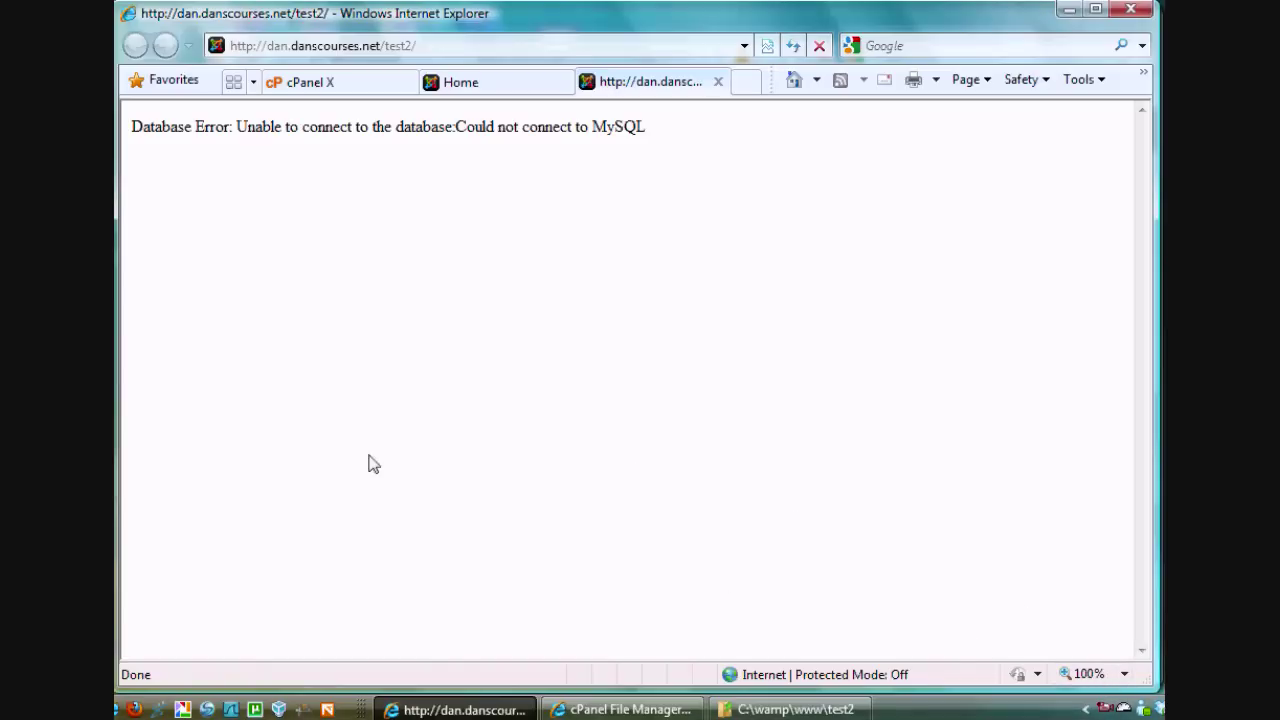
left_click(330, 82)
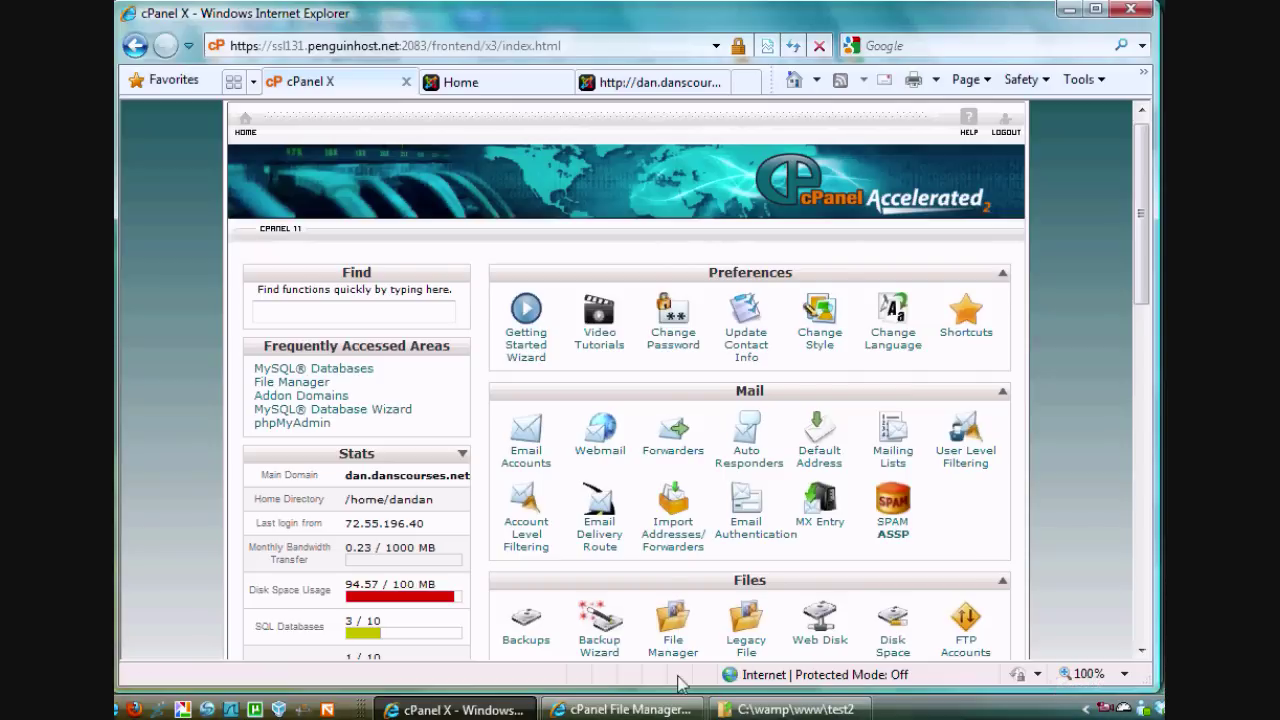
Open test2/configuration.php in File Manager's Code Edit editor
left_click(608, 710)
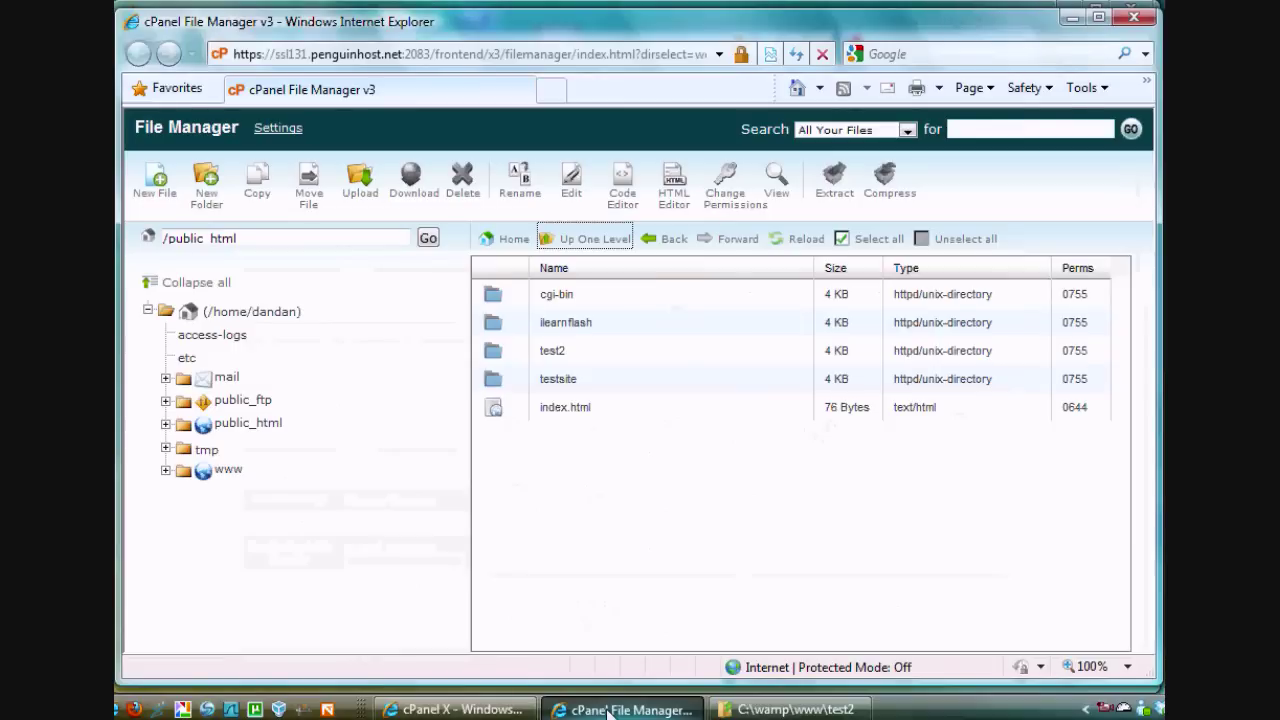
double_click(492, 352)
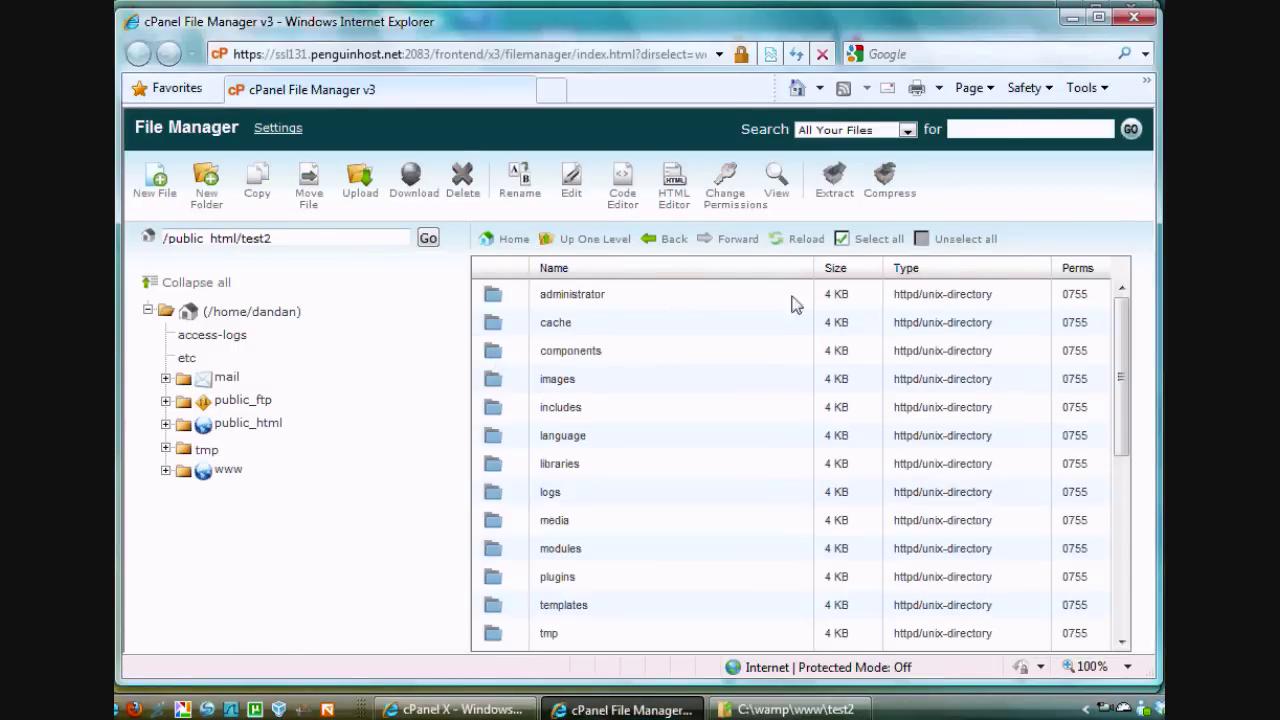
left_click_drag(1123, 329, 1121, 477)
left_click(584, 410)
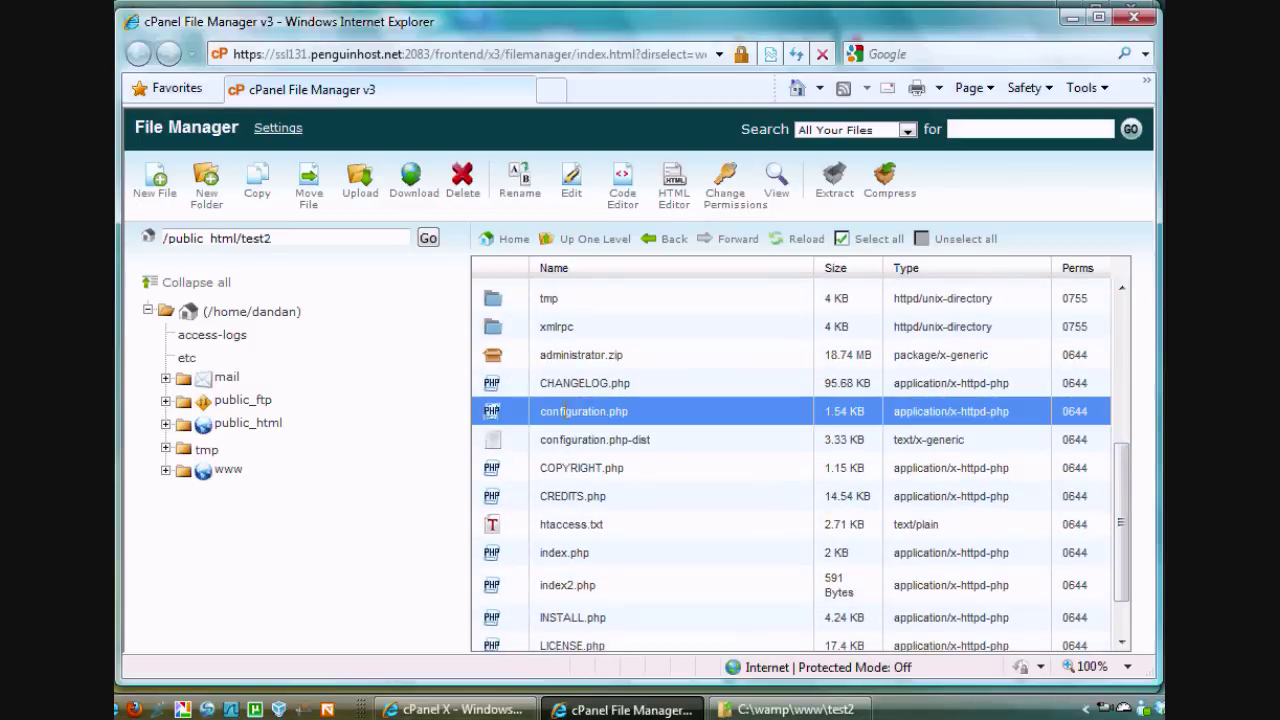
right_click(493, 414)
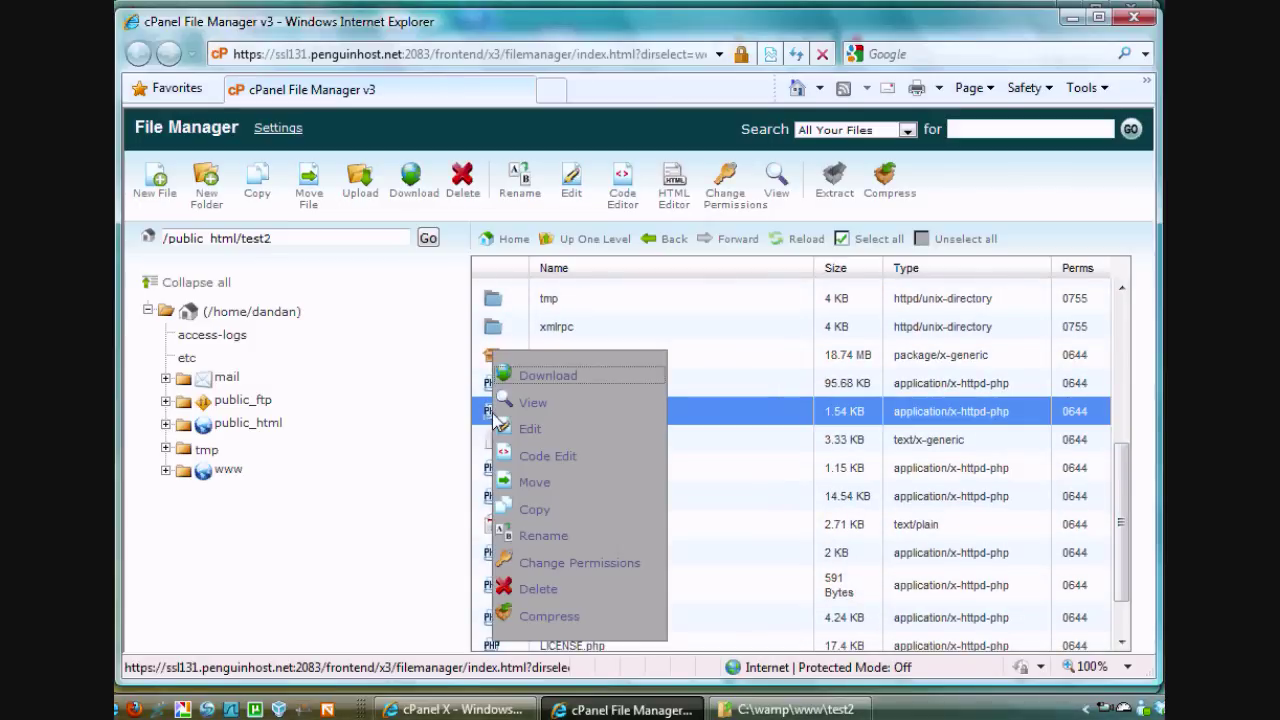
left_click(547, 462)
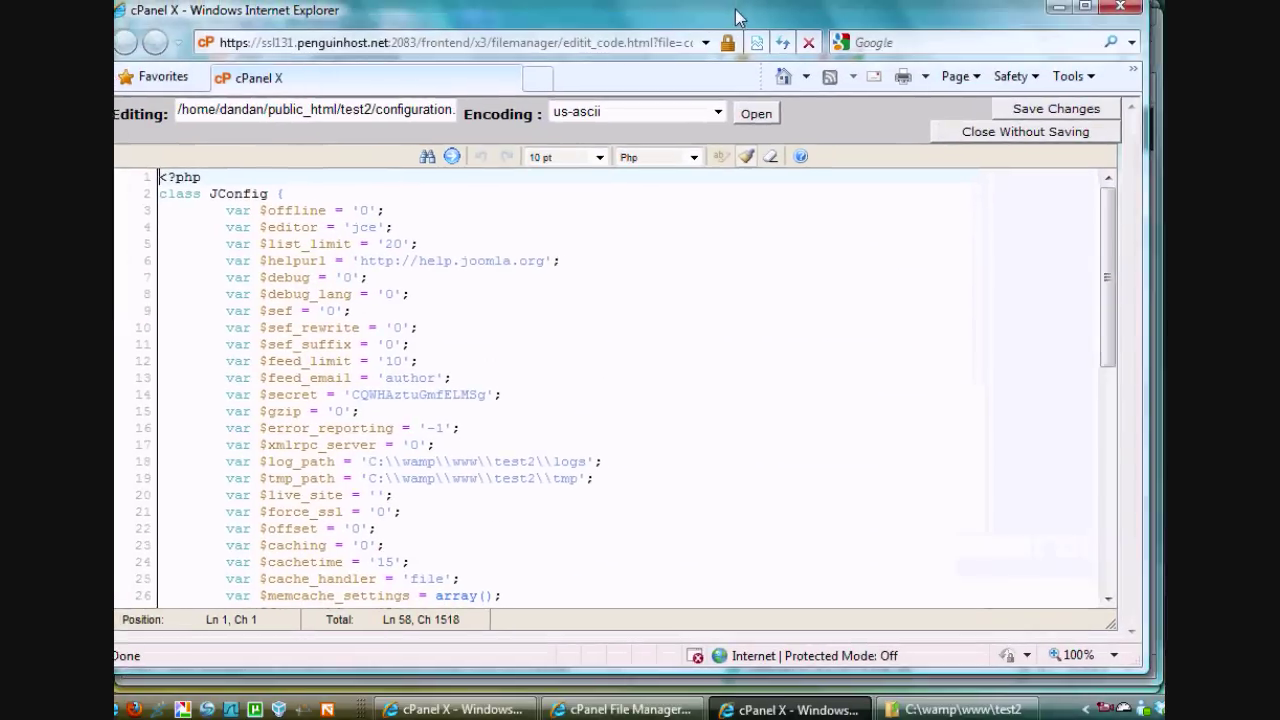
Set $user to dandan_test2 and prefix the $db name to dandan_test2
left_click_drag(735, 17, 743, 15)
left_click(704, 304)
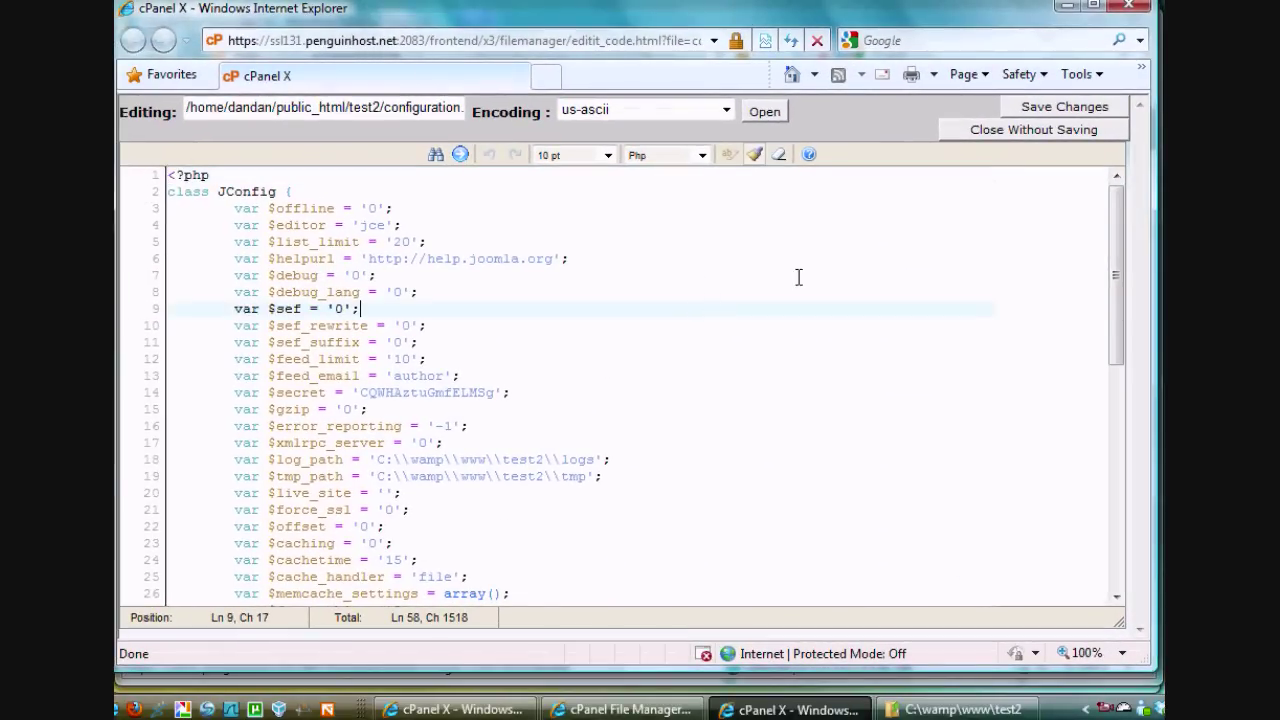
left_click_drag(1116, 228, 1115, 382)
left_click(376, 321)
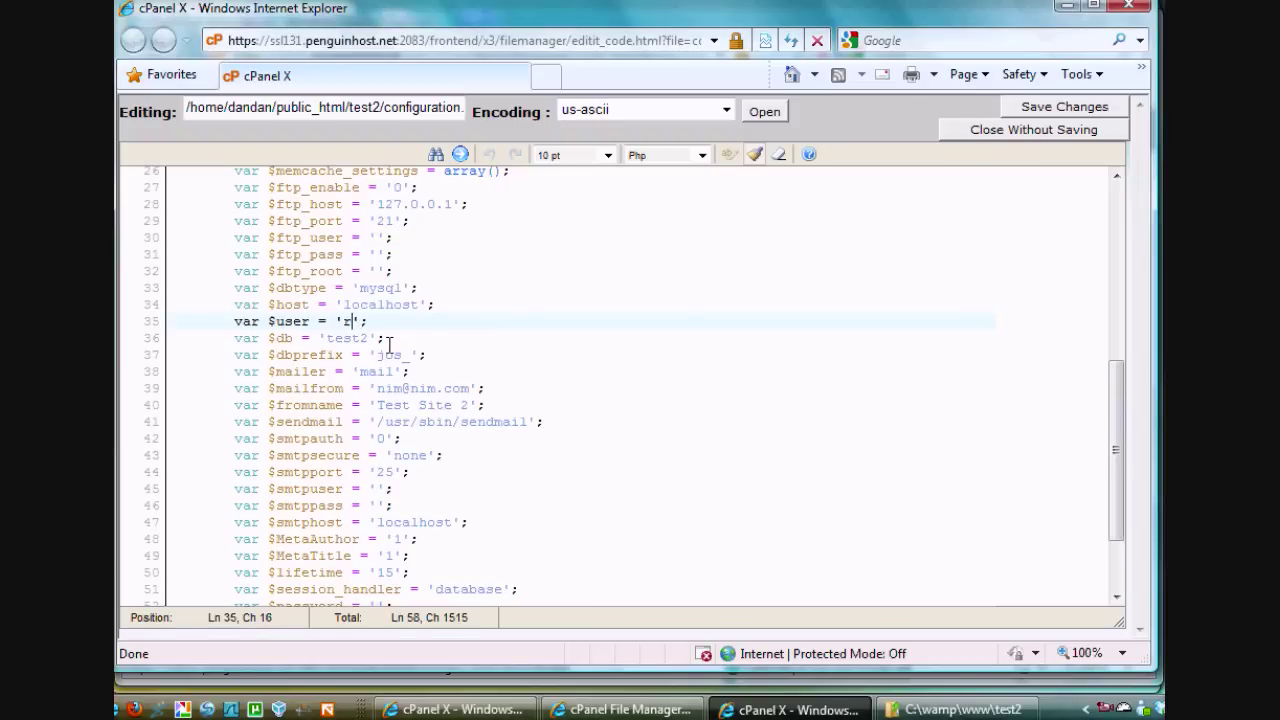
type("dan")
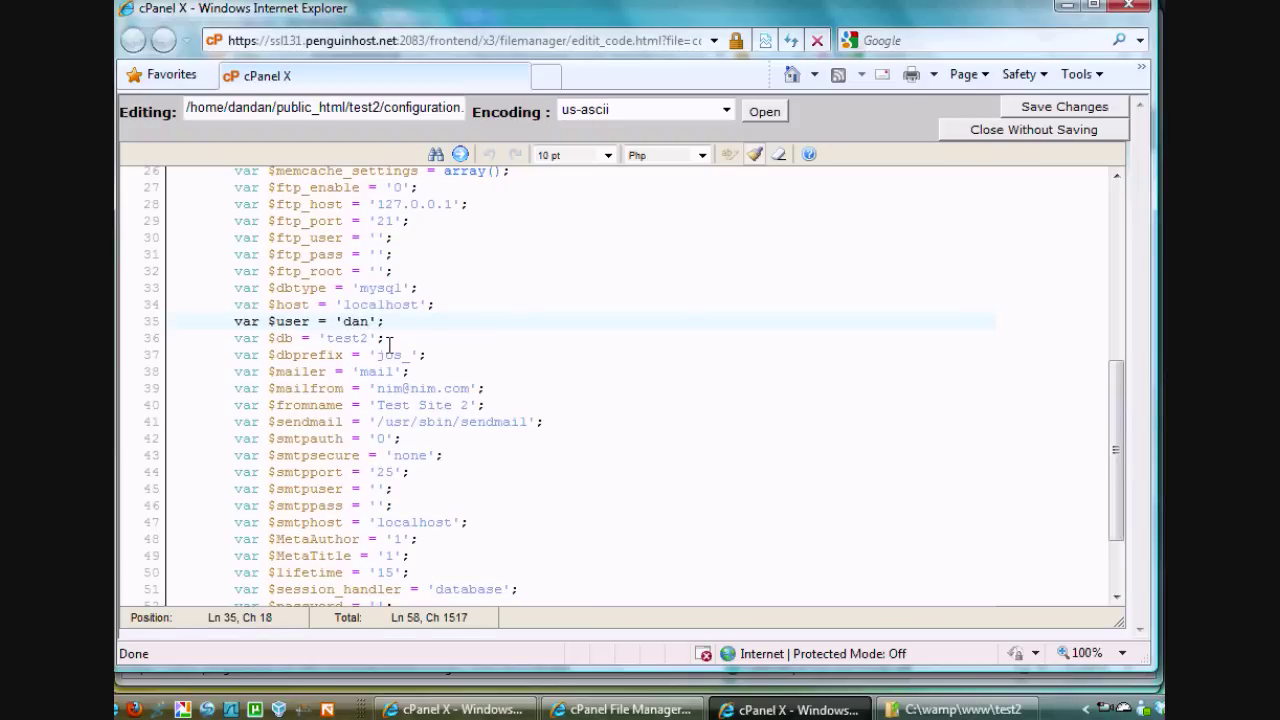
type("dan_test")
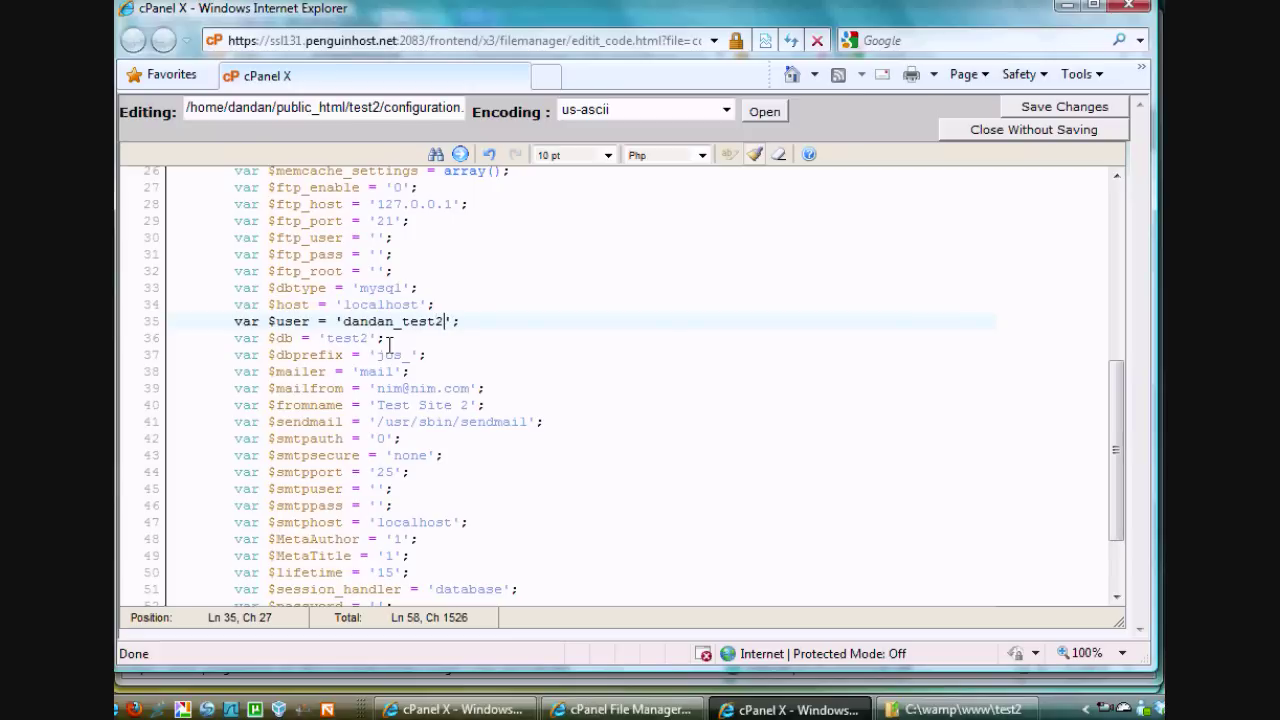
type("2")
left_click(370, 338)
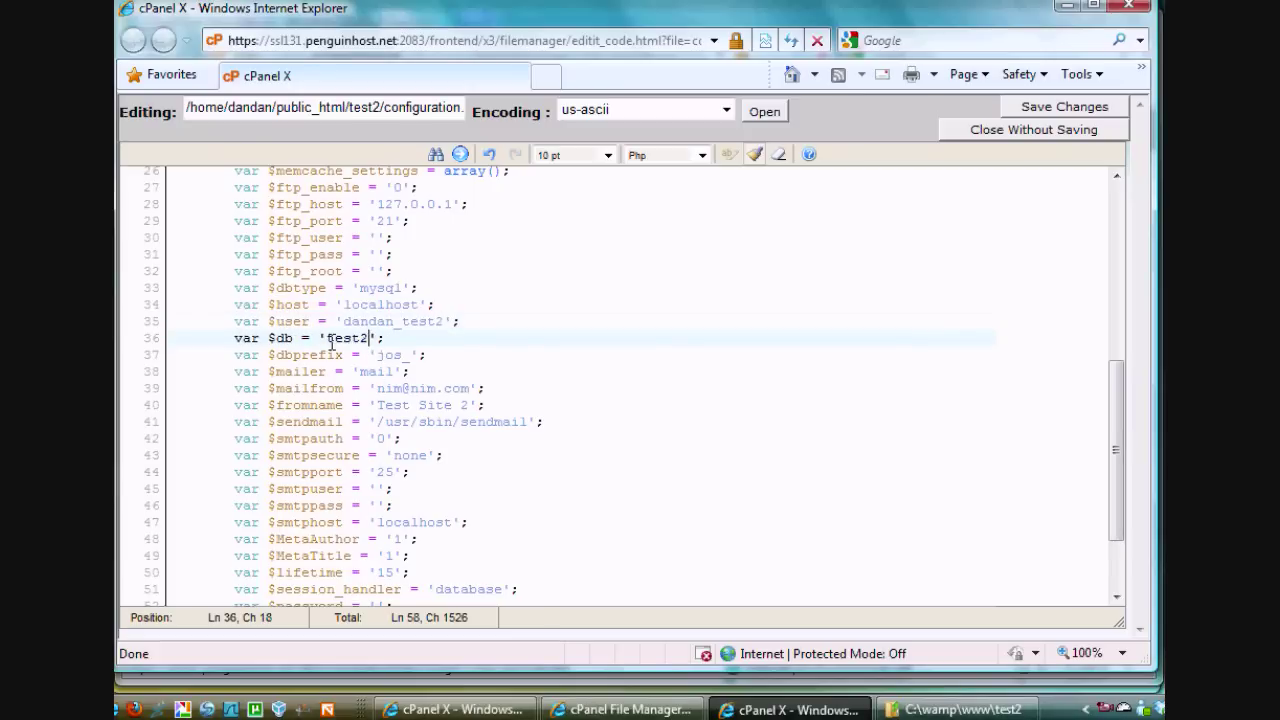
left_click(327, 340)
type("dandan")
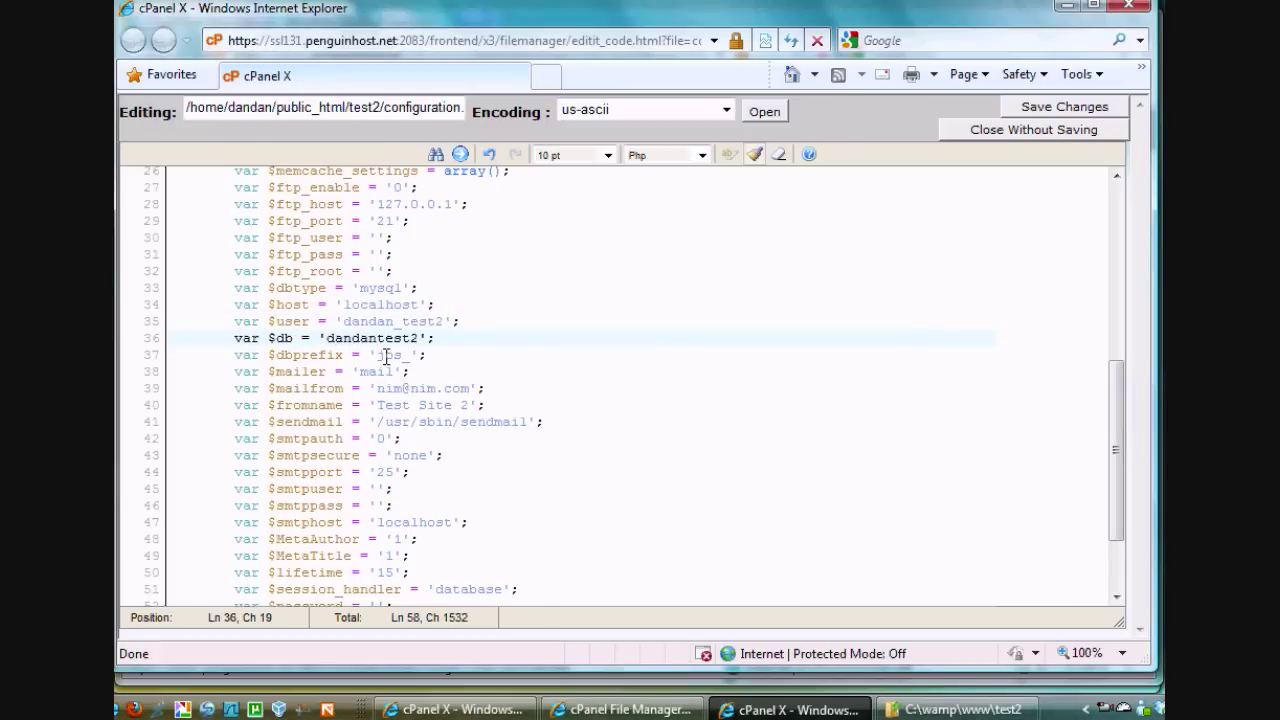
type("_")
Enter the database password in the empty $password value and save configuration.php
left_click_drag(1108, 405, 1116, 483)
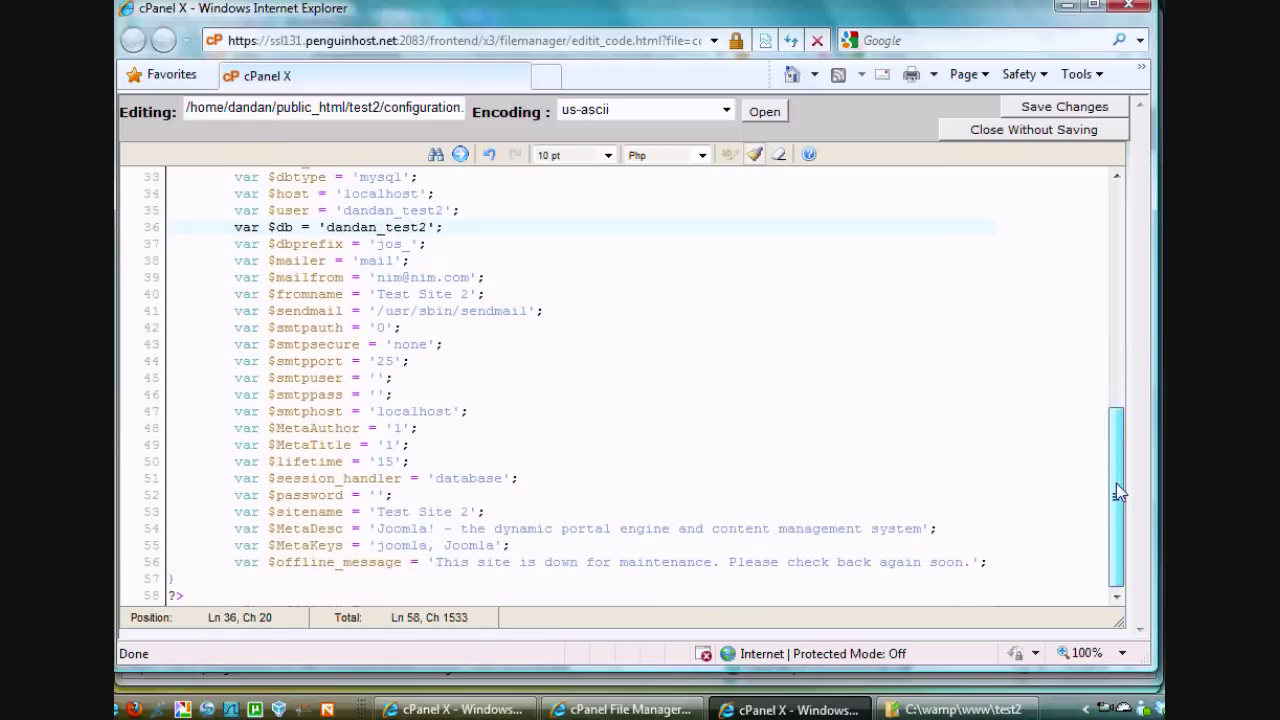
left_click(381, 494)
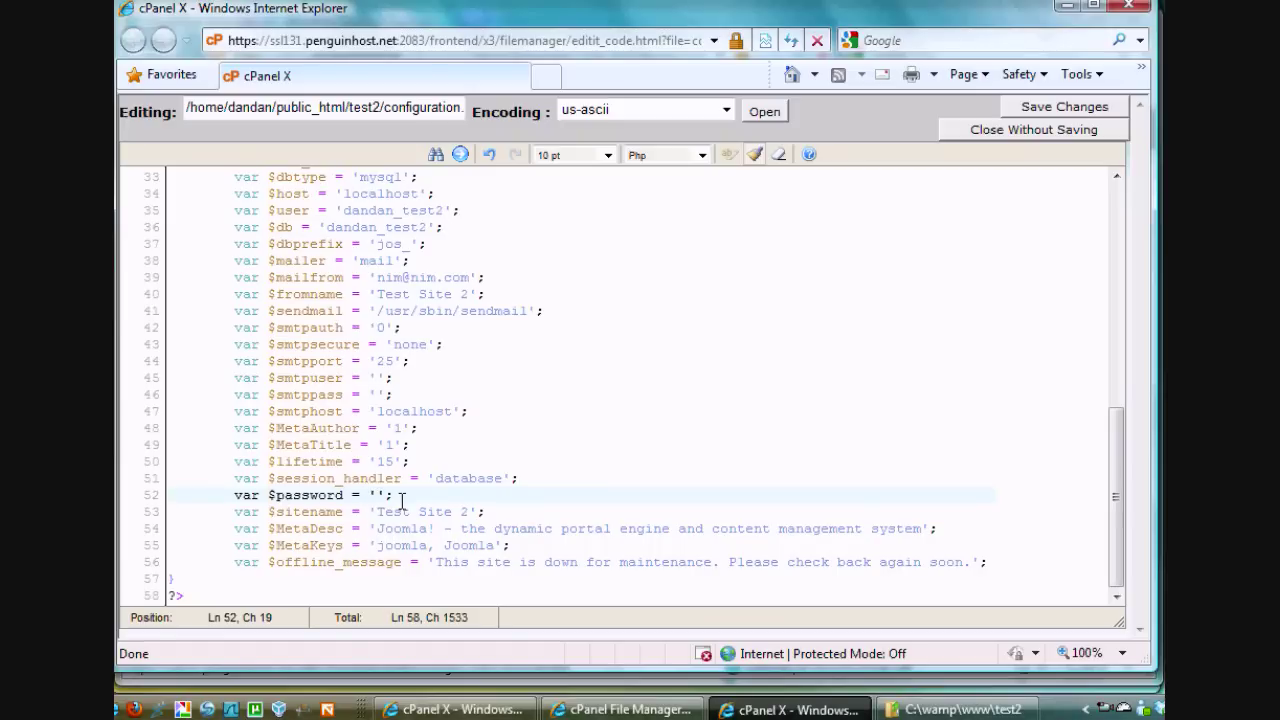
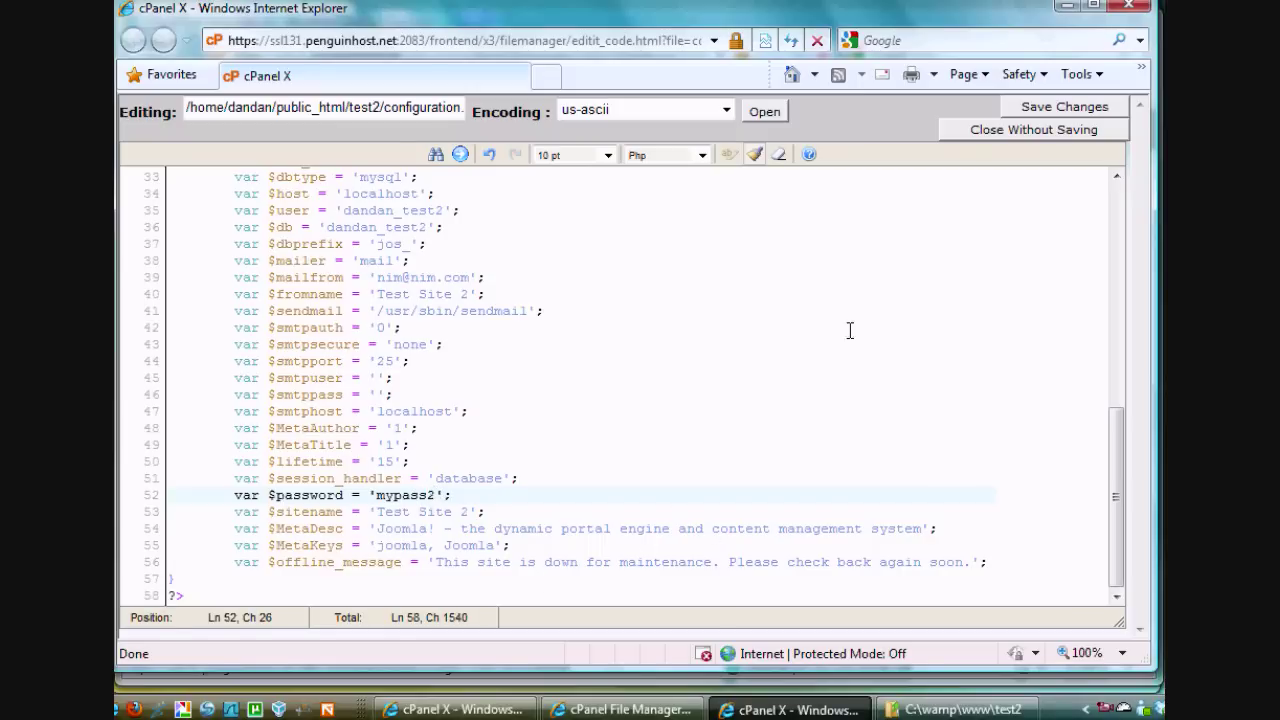
left_click(1028, 108)
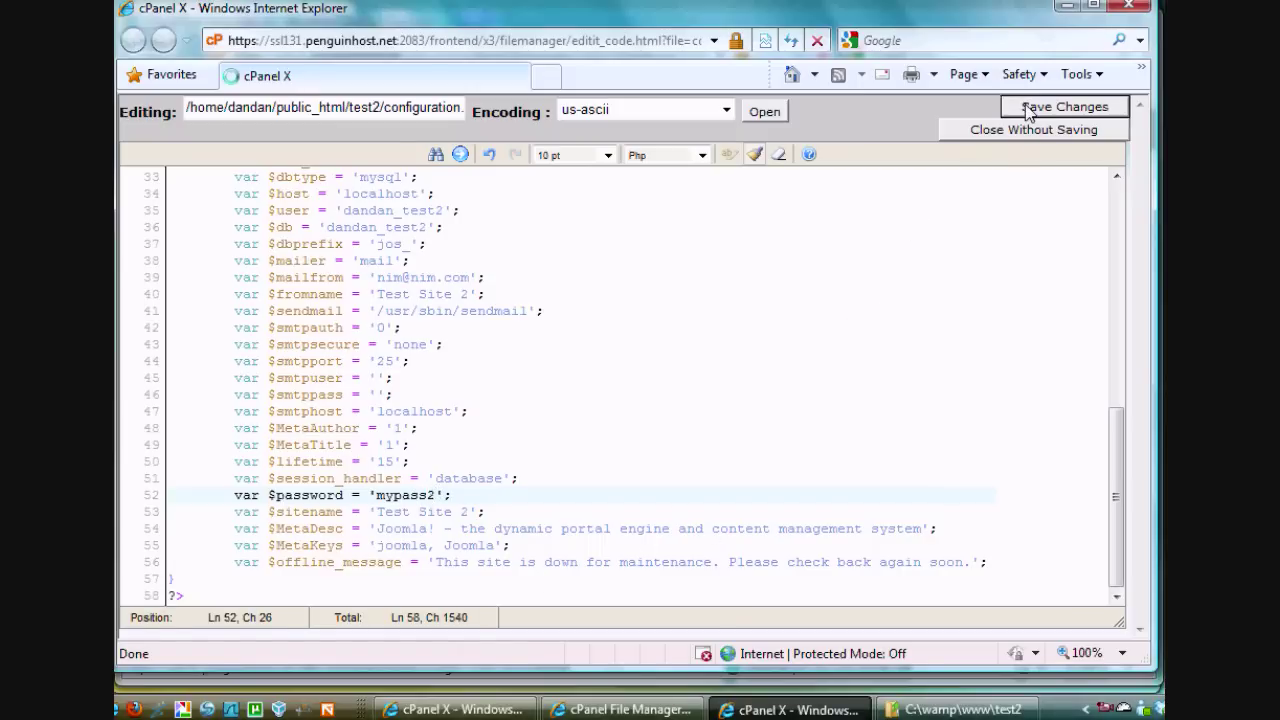
left_click(1068, 8)
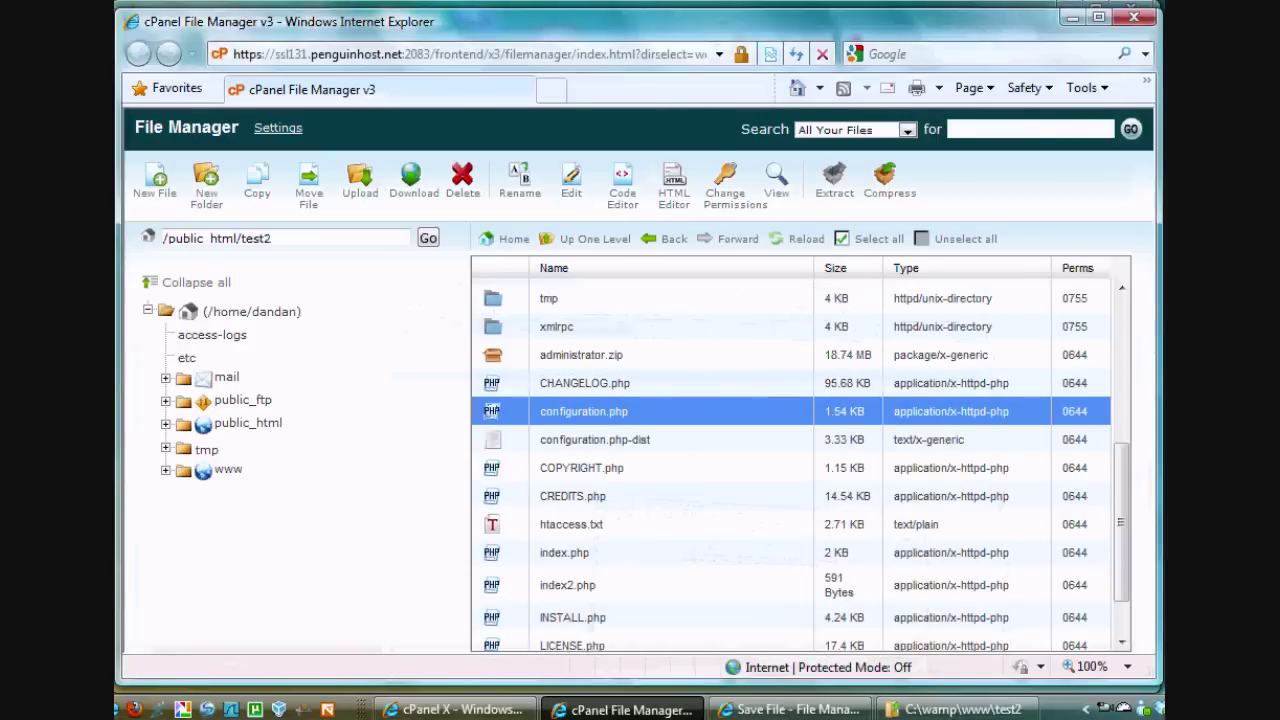
Refresh the dan.danscourses.net/test2 tab so the Joomla home page loads
left_click(1071, 17)
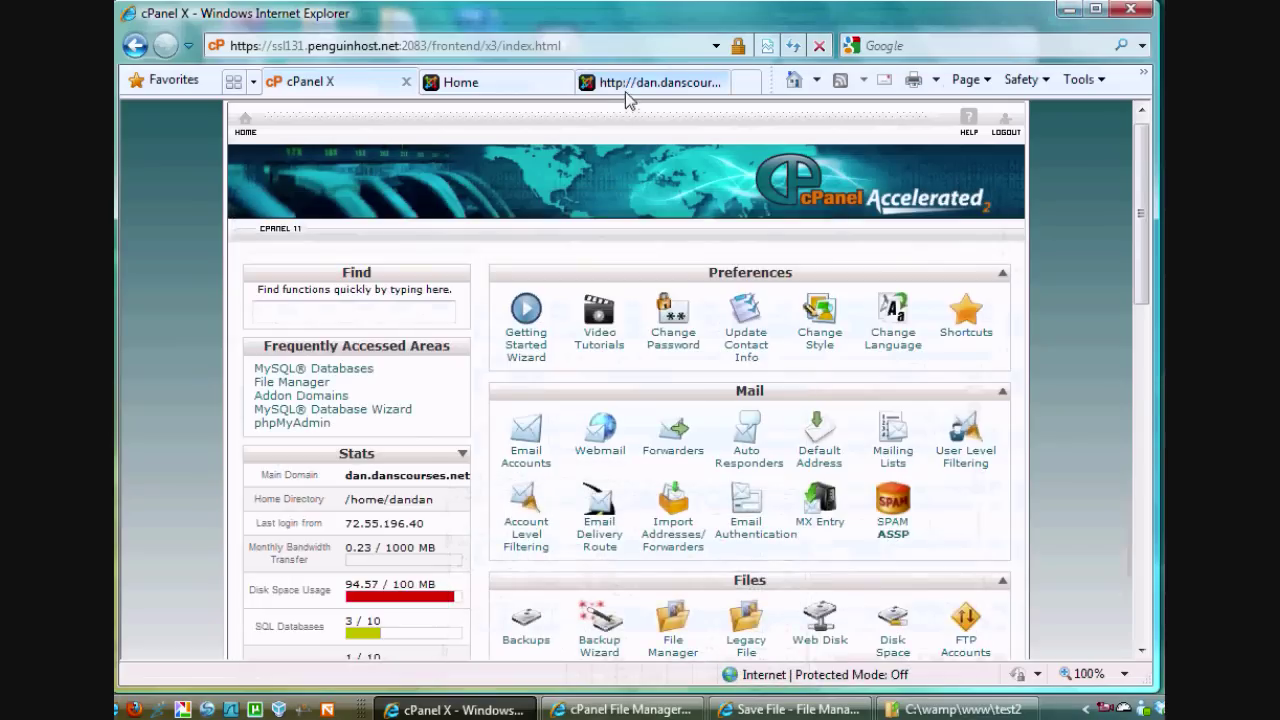
left_click(626, 88)
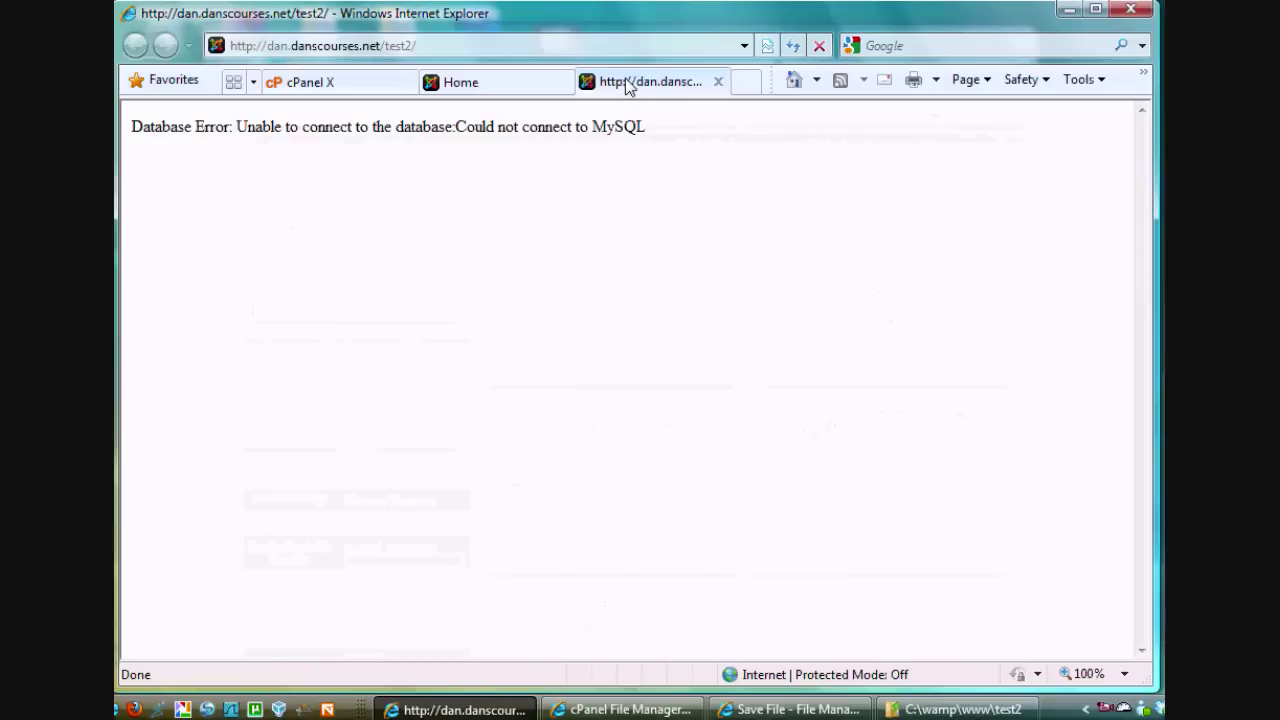
left_click(793, 47)
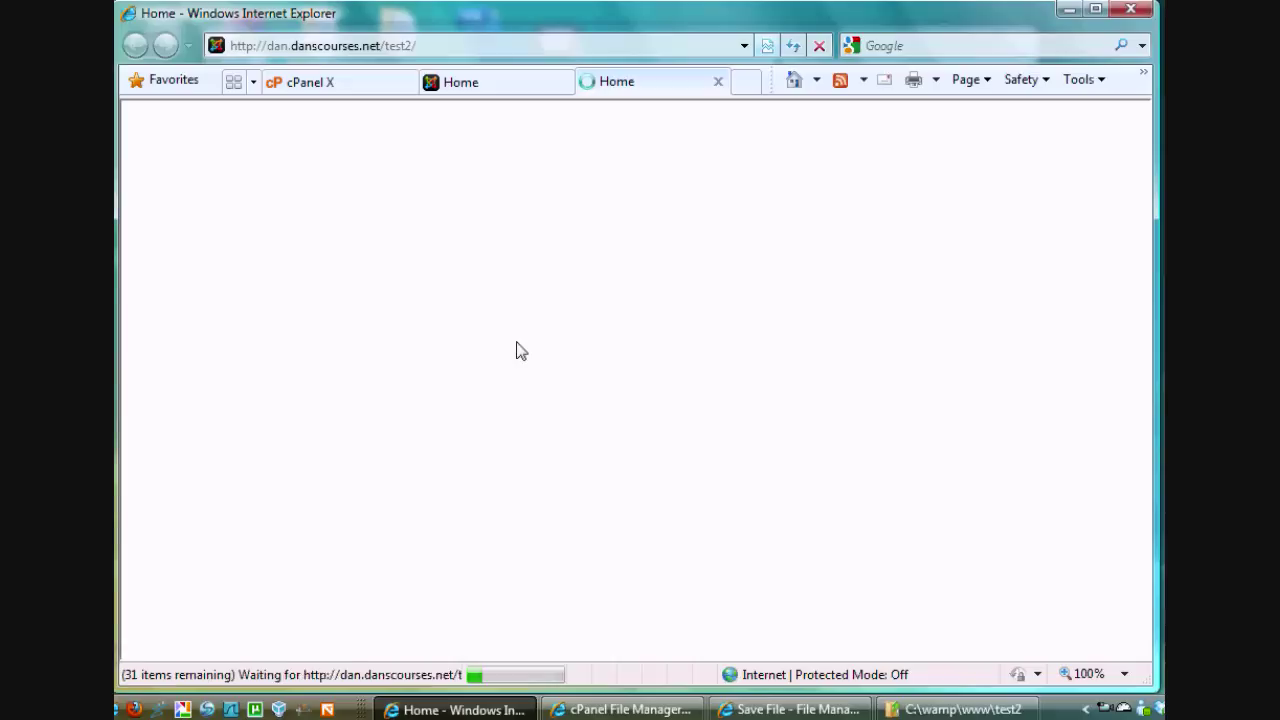